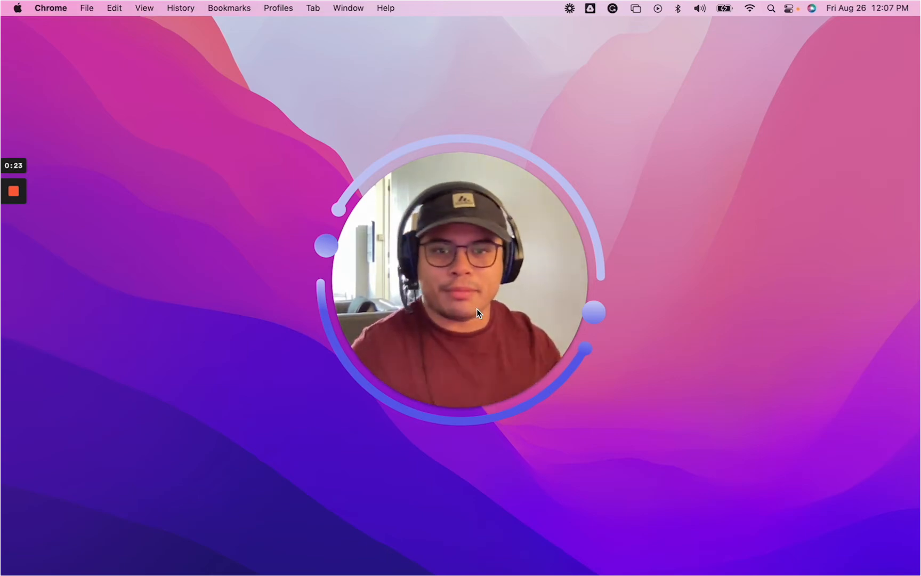
mouse_move(475, 281)
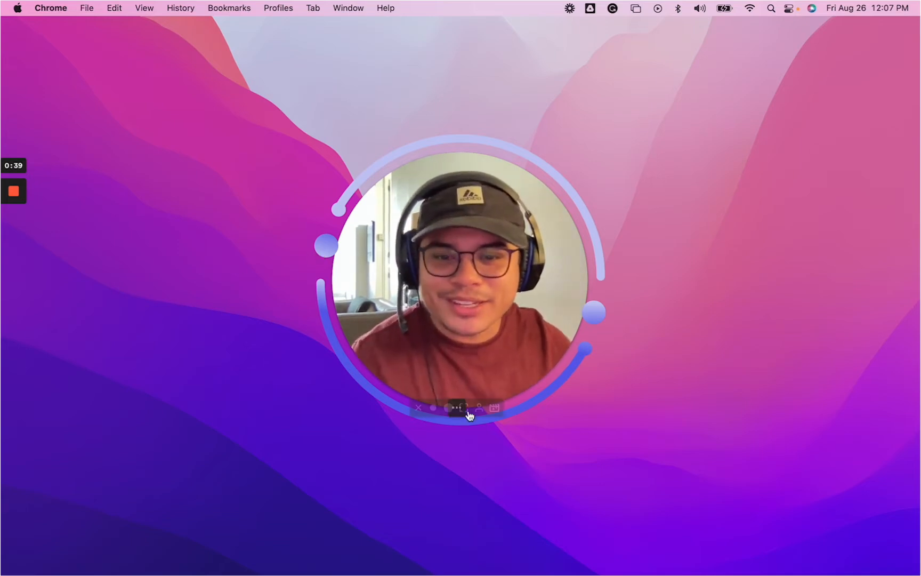
click(434, 409)
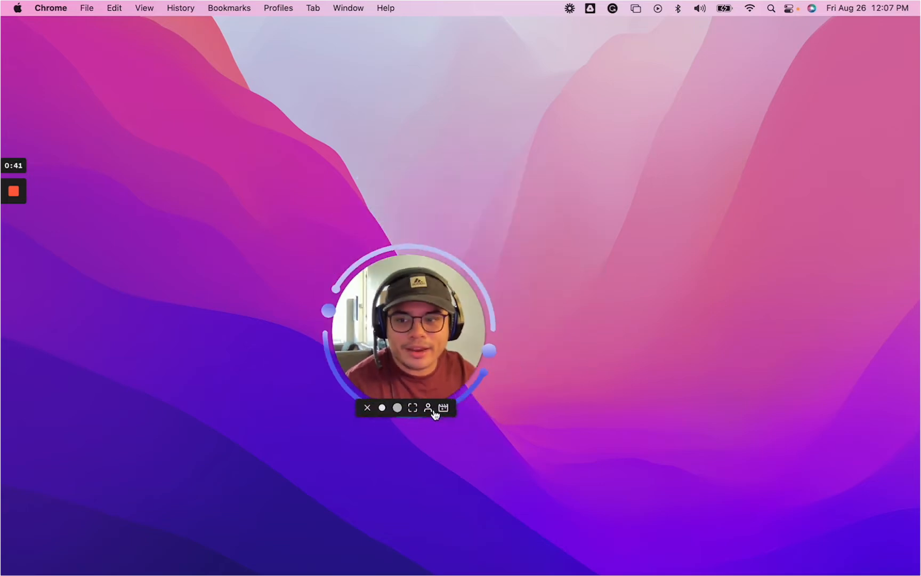
drag(393, 395, 92, 477)
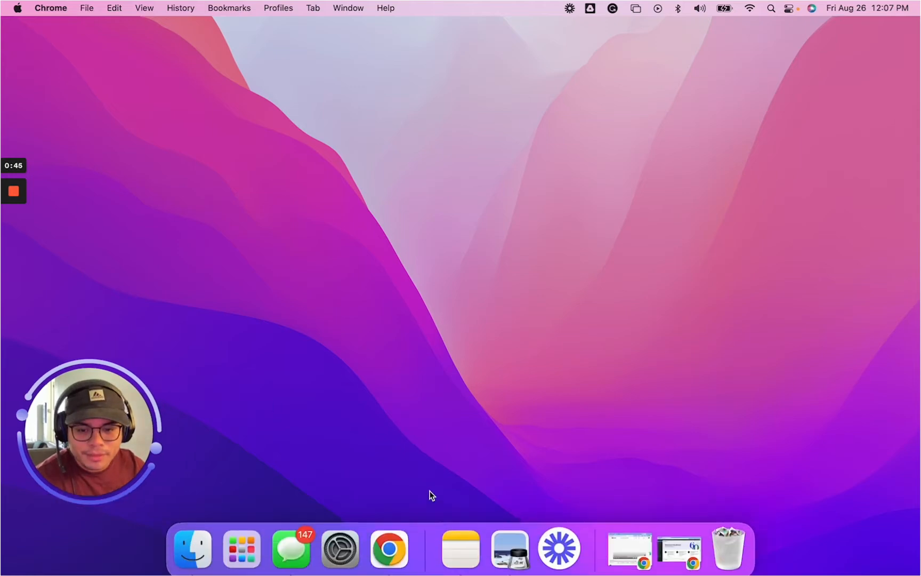
Step: Switch to the Chrome window showing the WordPress dashboard and make it full screen
mouse_move(509, 573)
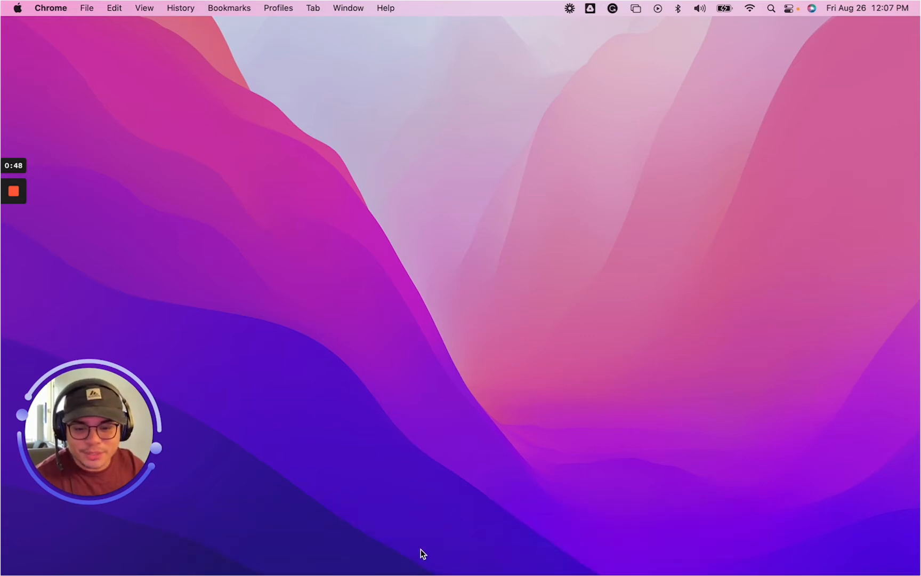
right_click(392, 543)
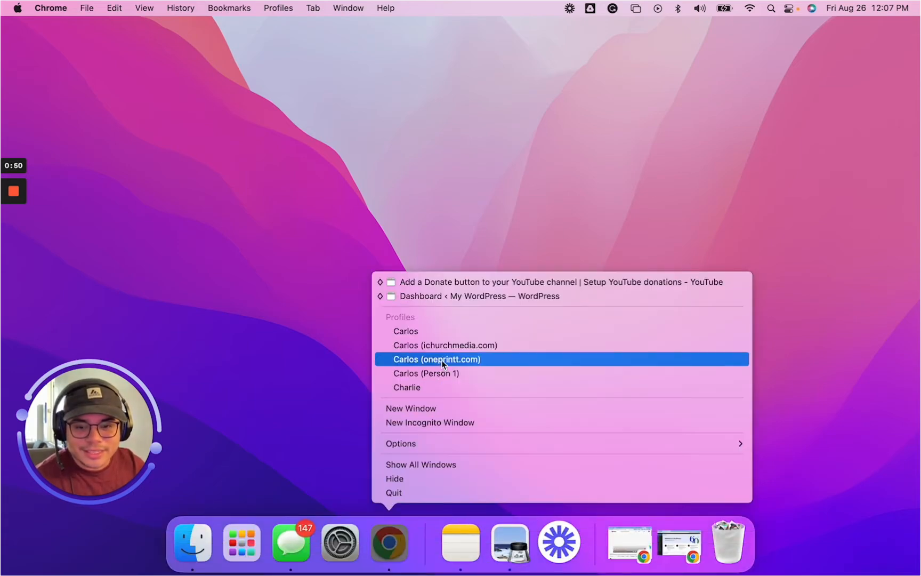
click(479, 297)
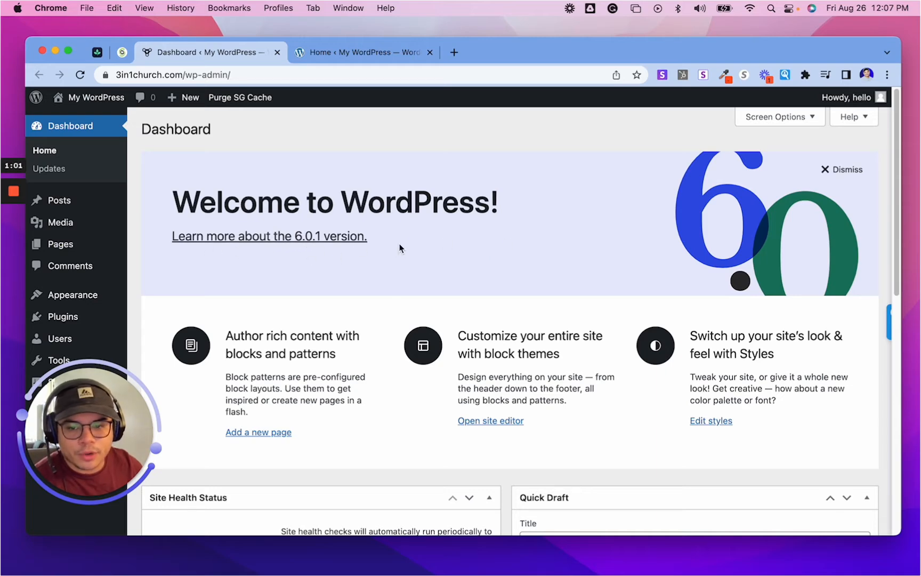
click(70, 50)
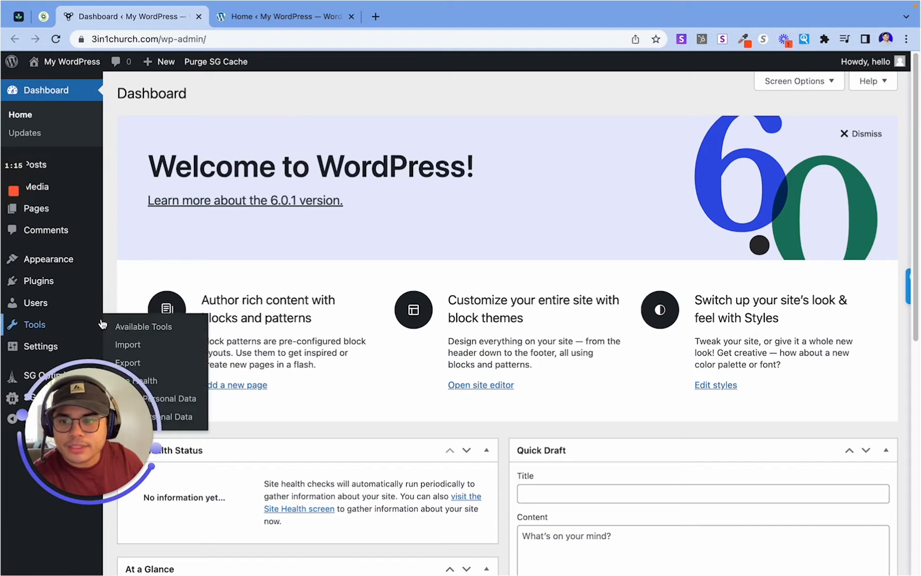
Step: Open the live site in a separate browser tab and look over its home page
mouse_move(73, 62)
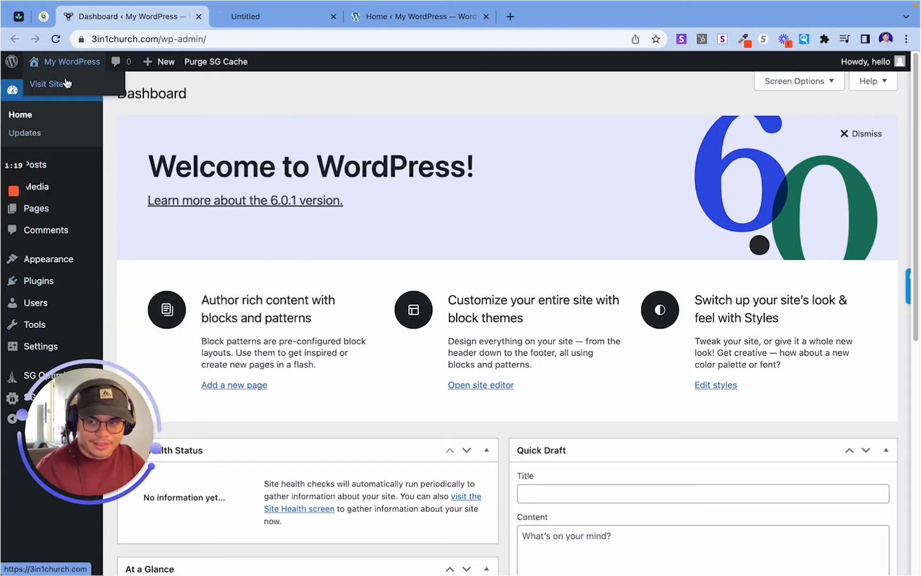
super+click(66, 84)
click(281, 21)
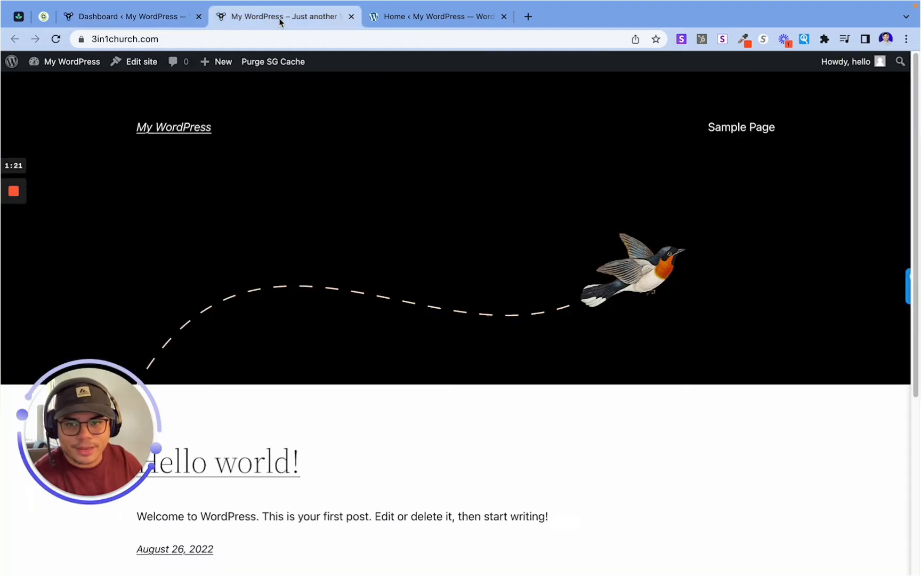
scroll(300, 288, down, 5)
scroll(643, 131, up, 5)
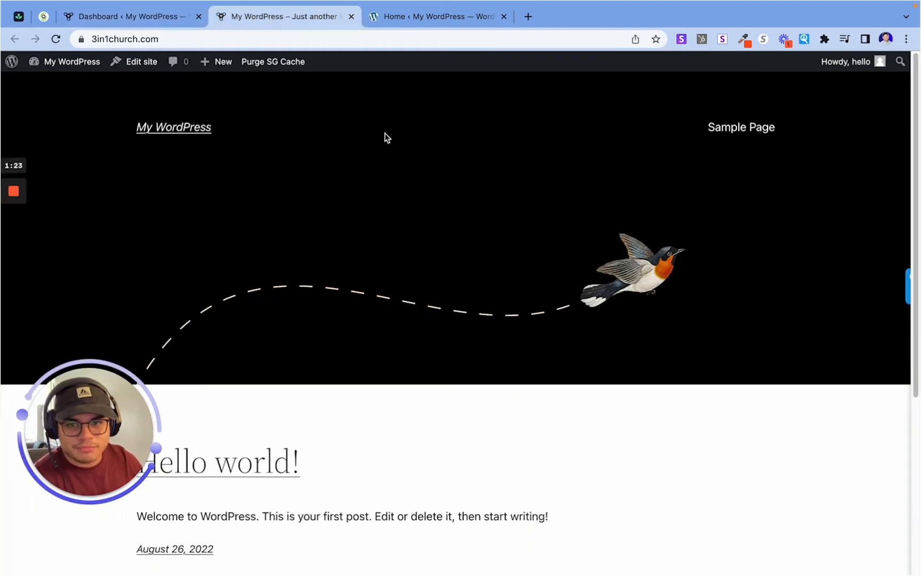
Step: Return to the WordPress dashboard and open the page for adding new plugins
click(147, 21)
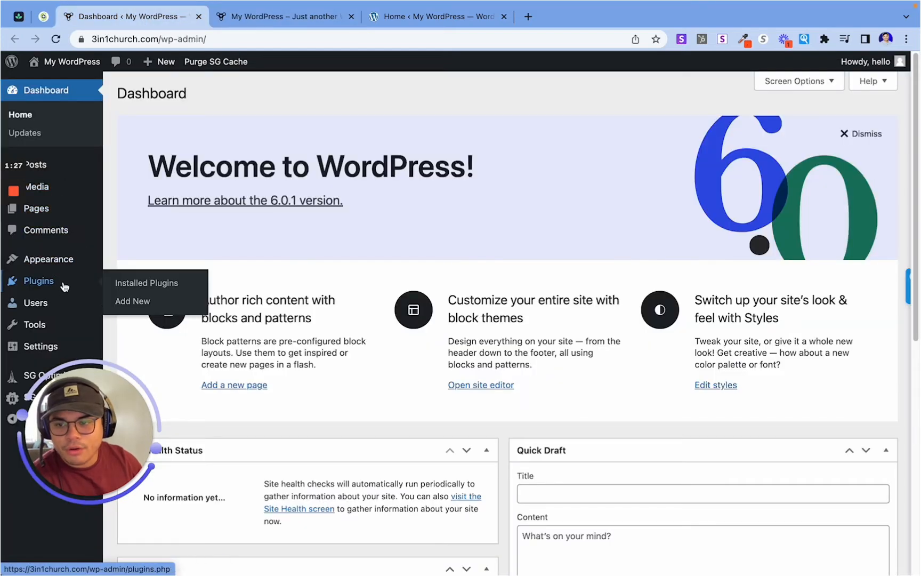
mouse_move(60, 263)
mouse_move(40, 288)
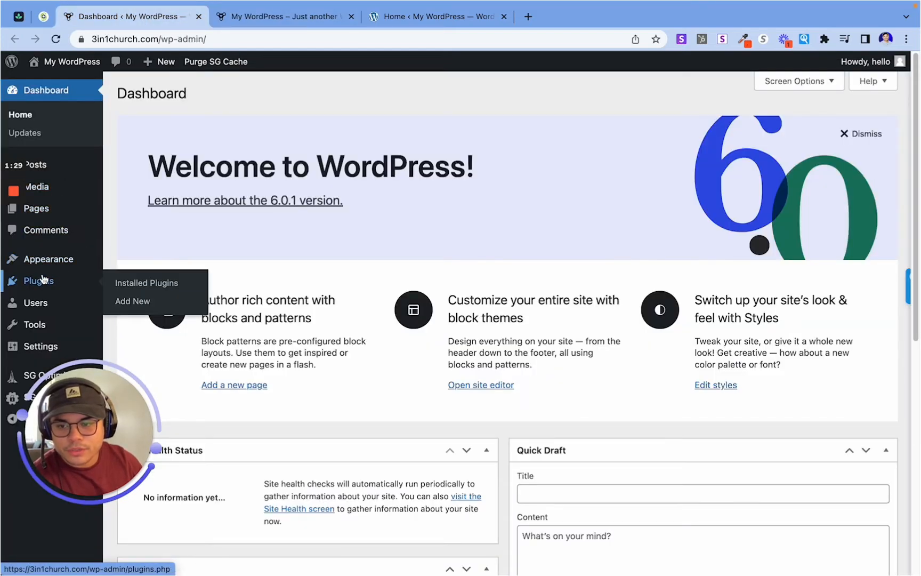
scroll(45, 284, down, 1)
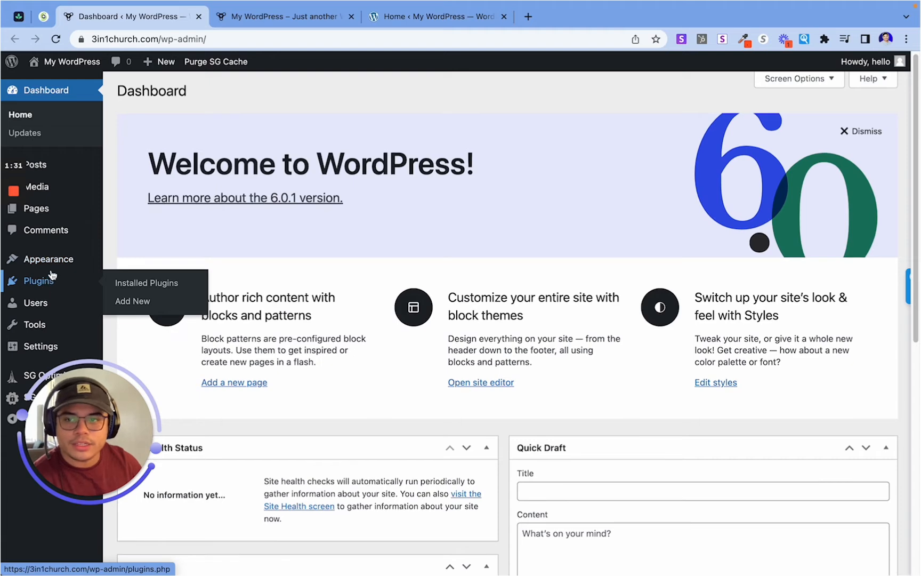
click(55, 285)
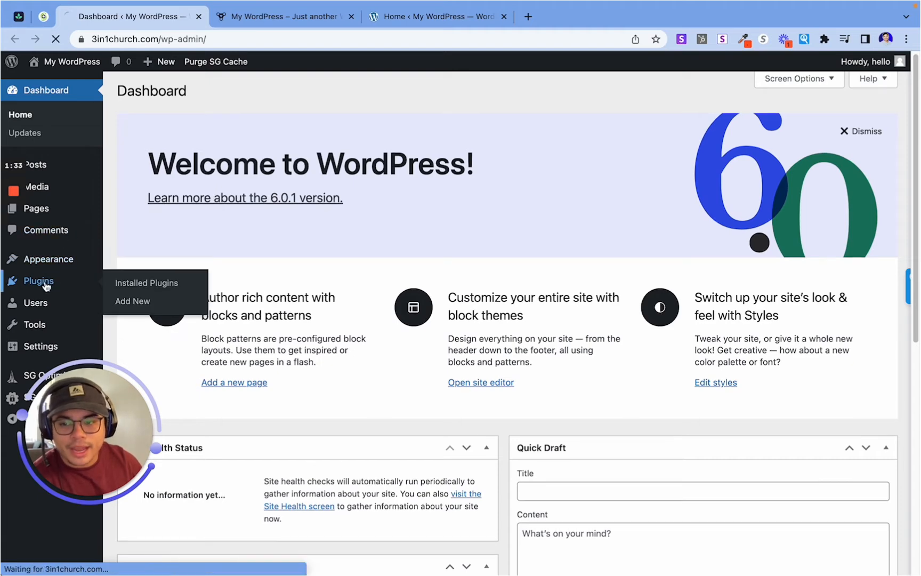
click(188, 95)
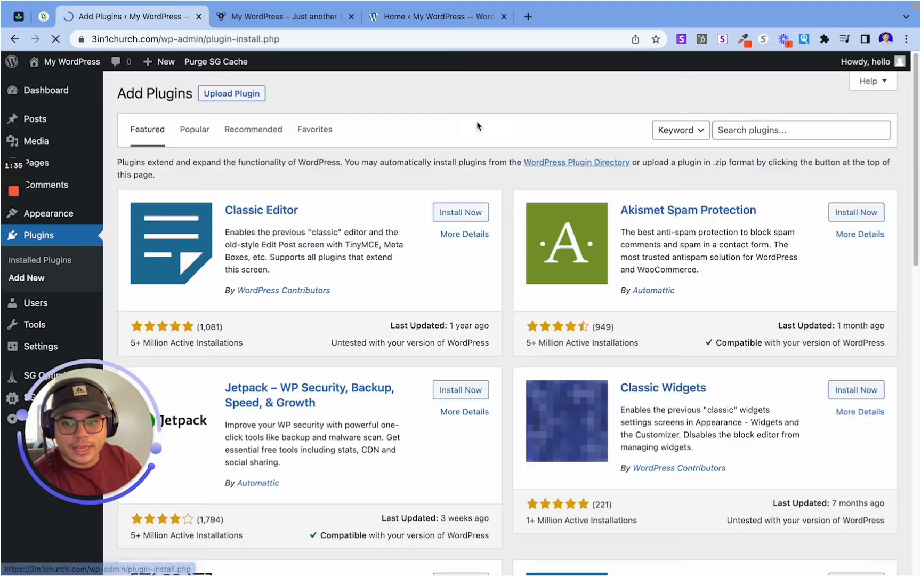
Step: Search the plugin directory for "elementor" and install and activate Elementor Website Builder
click(721, 130)
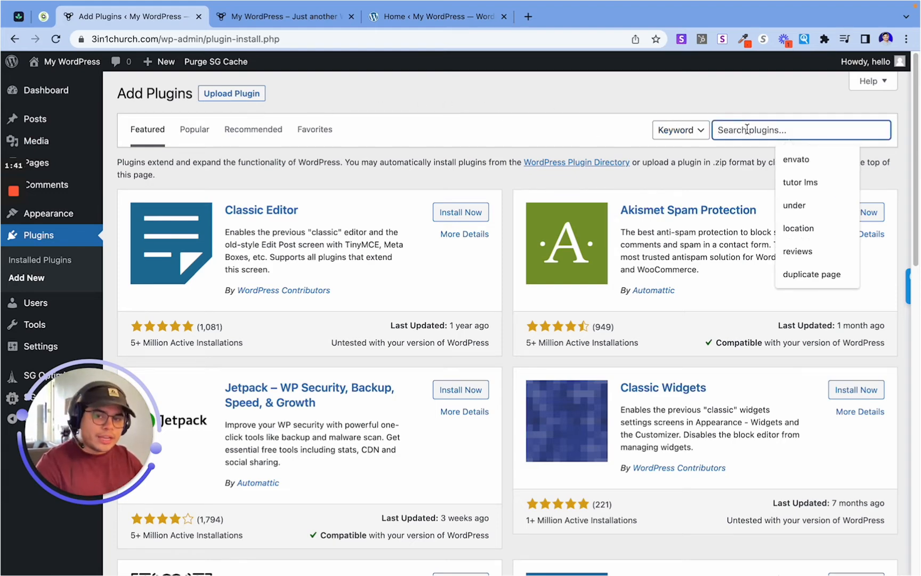
text(ele)
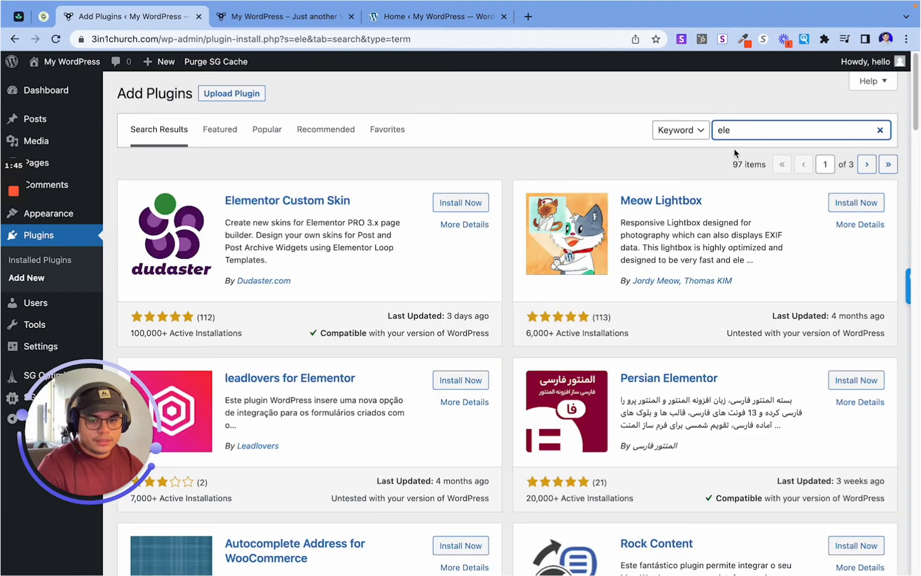
click(742, 138)
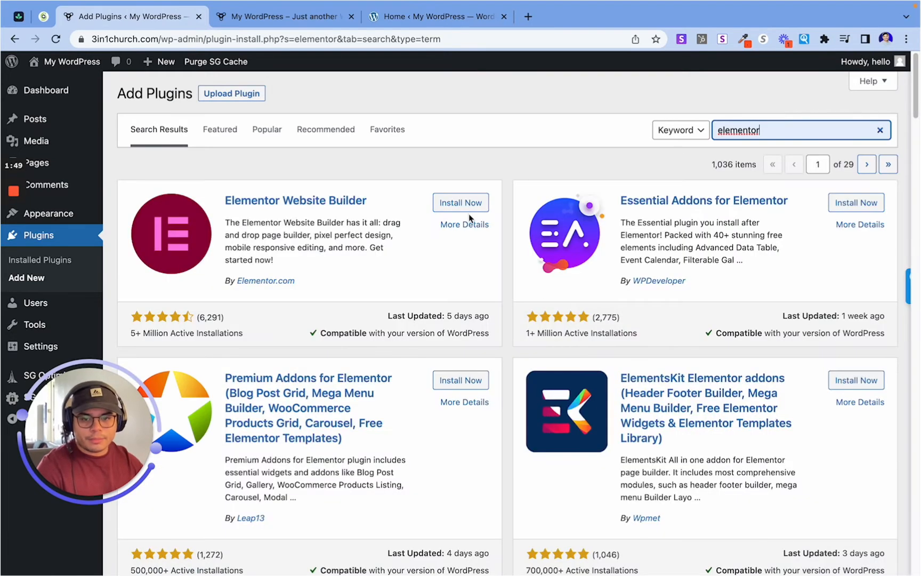
click(460, 203)
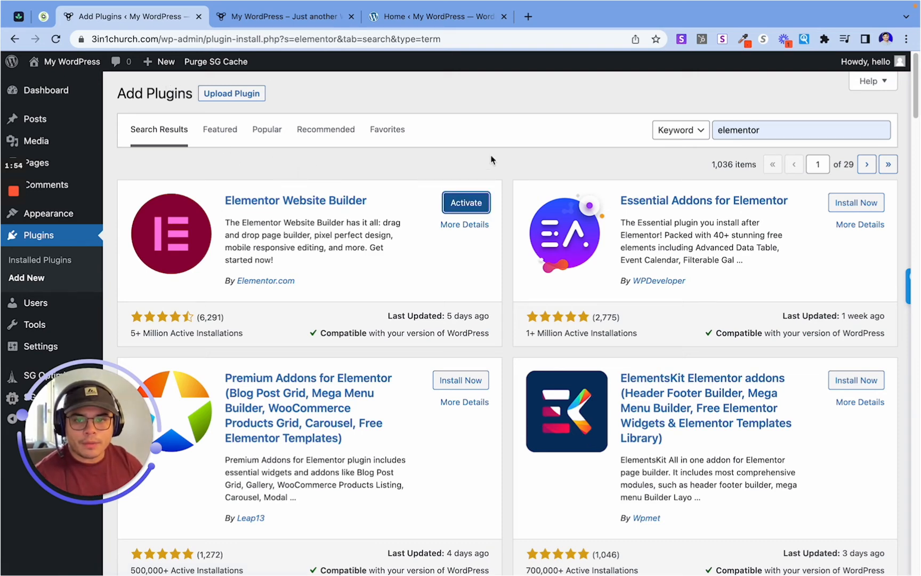
click(463, 208)
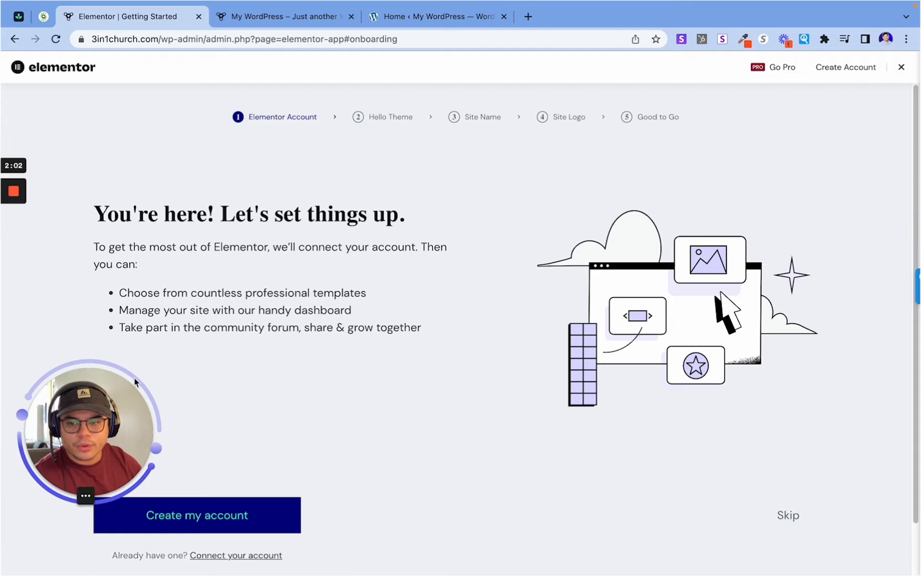
Step: Connect the existing Elementor account in the setup wizard and continue with the Hello Theme
drag(101, 385, 100, 368)
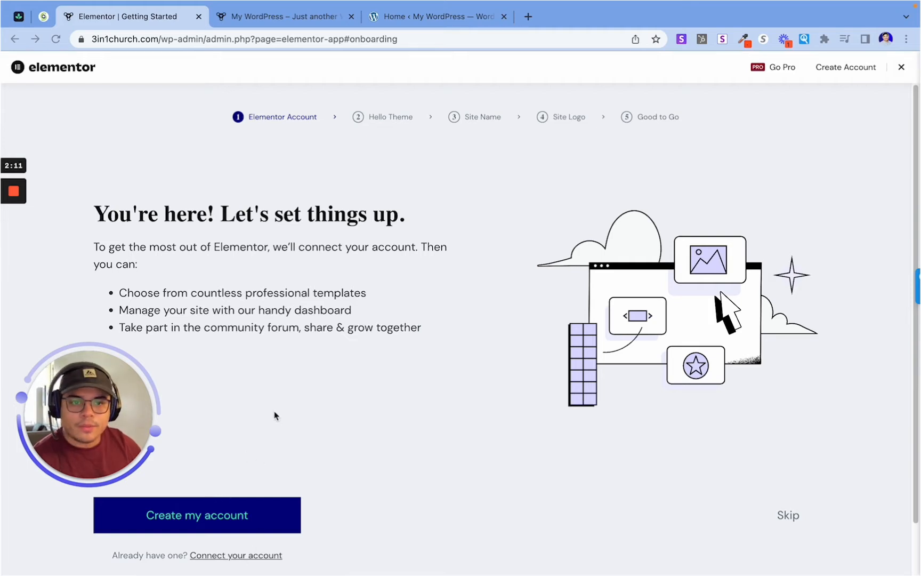
click(244, 556)
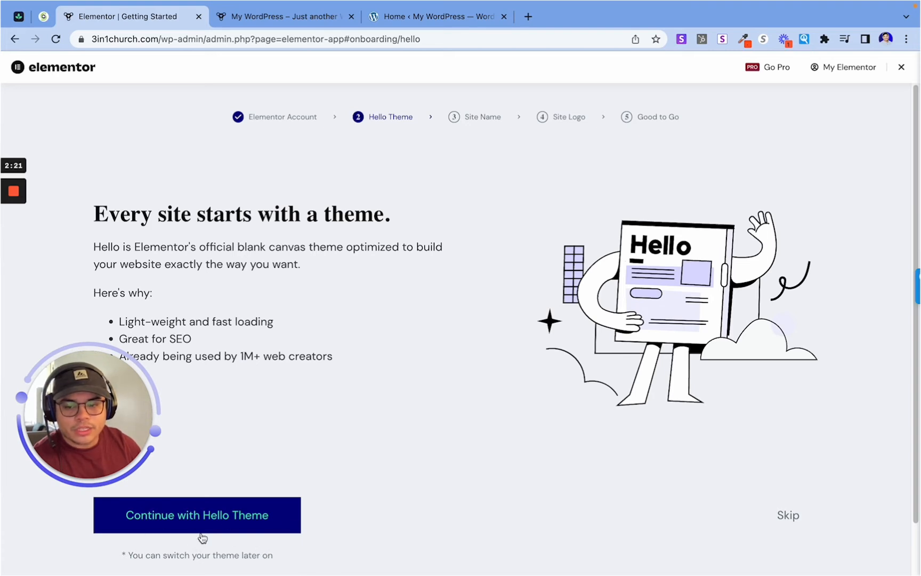
click(211, 519)
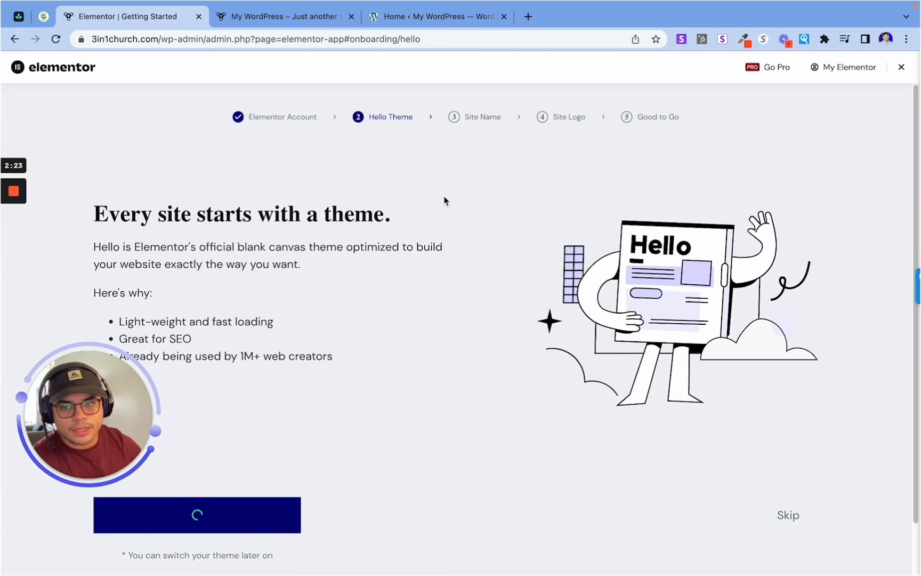
drag(110, 379, 101, 218)
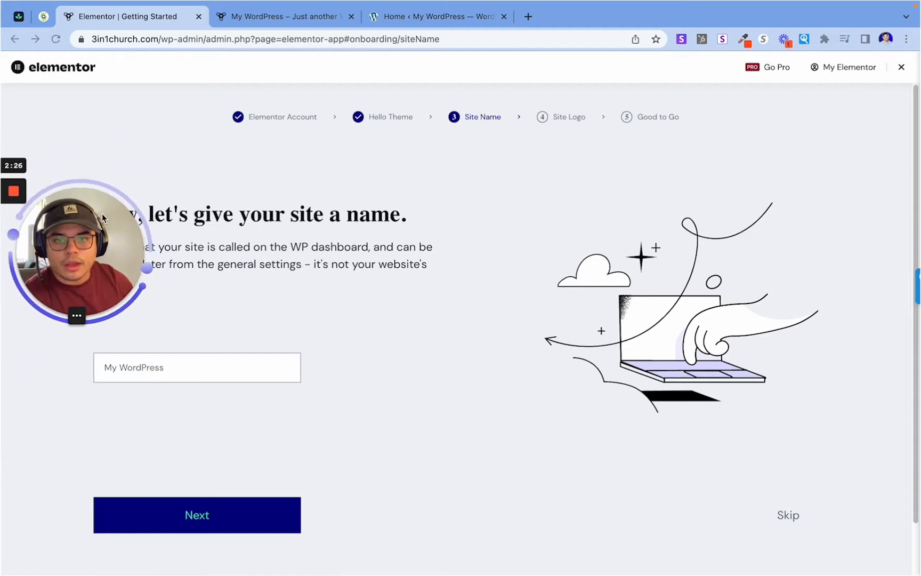
Step: Name the site "3 in 1 Church" and continue to the site logo stage of the setup
triple_click(194, 369)
key(BackSpace)
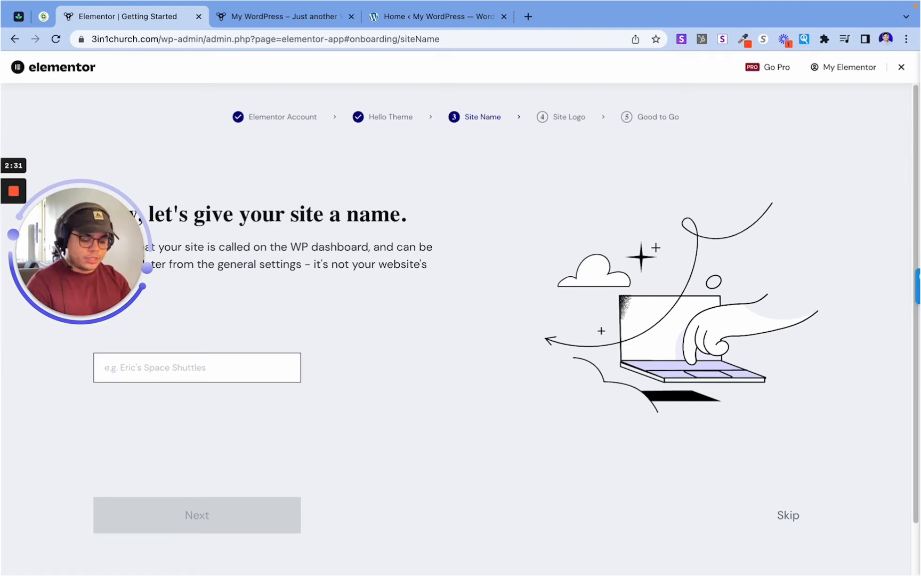
text(3)
key(BackSpace)
text(3)
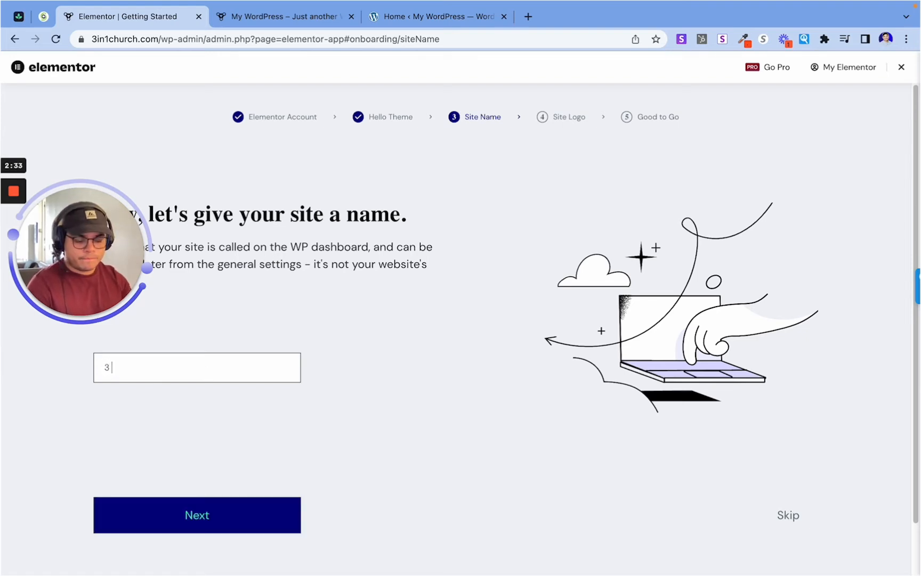
text( in 1 Church)
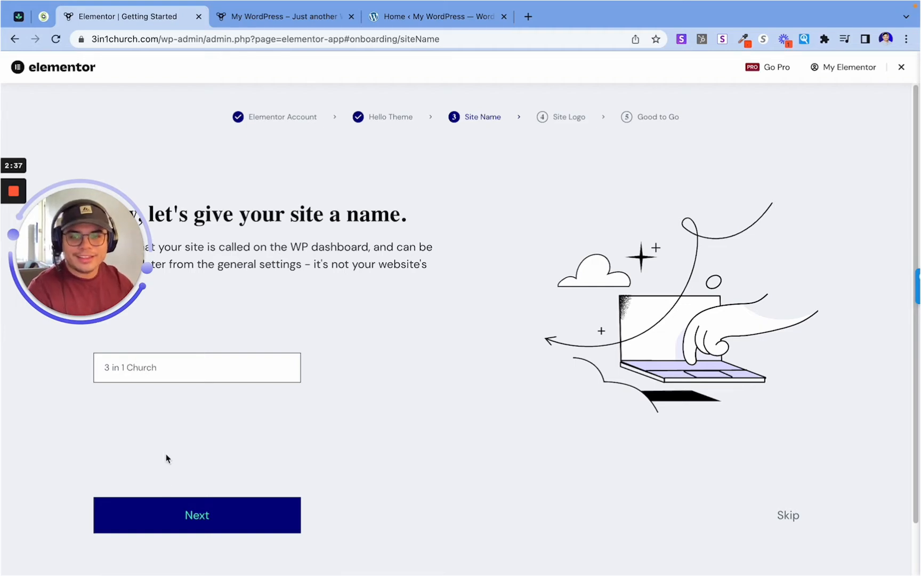
click(195, 523)
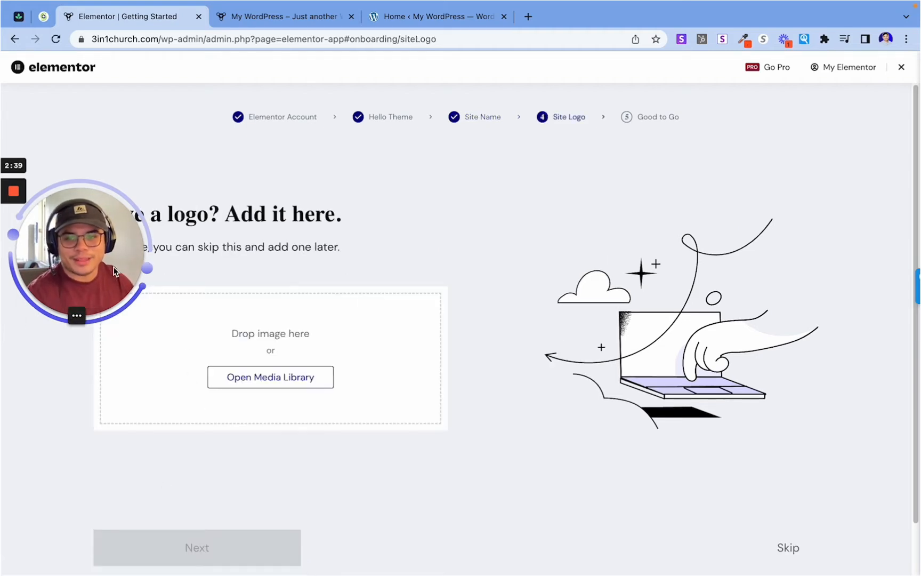
Step: Skip adding a site logo and skip the final choice between a blank canvas and templates
drag(83, 269, 87, 448)
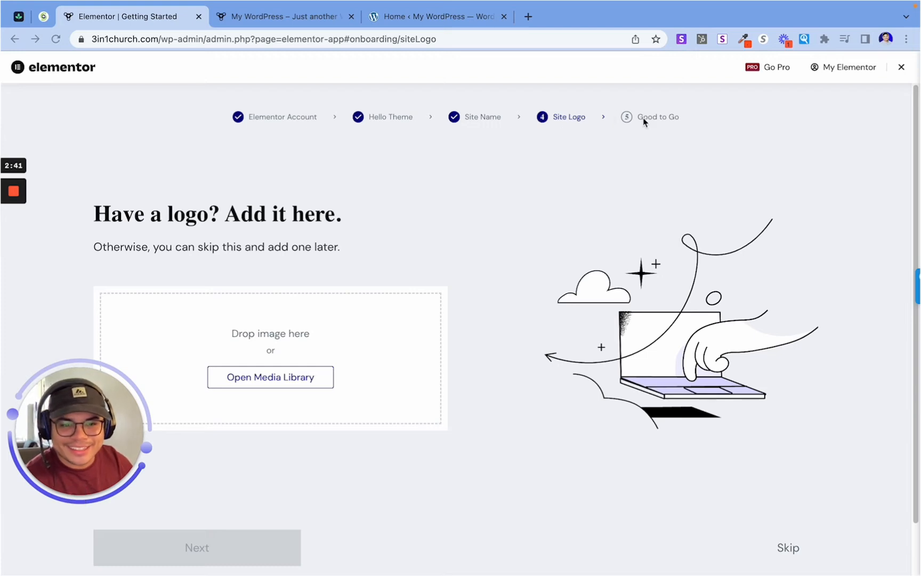
click(789, 549)
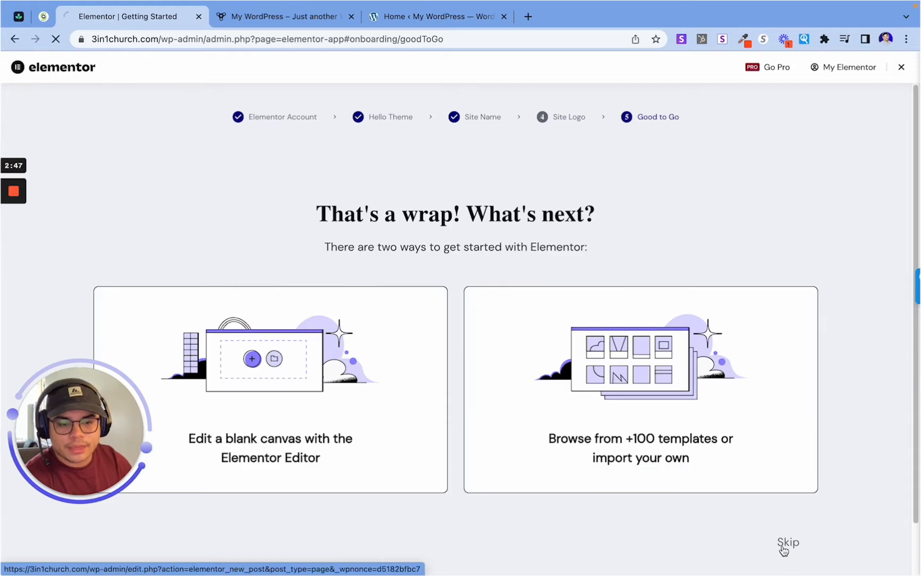
click(785, 548)
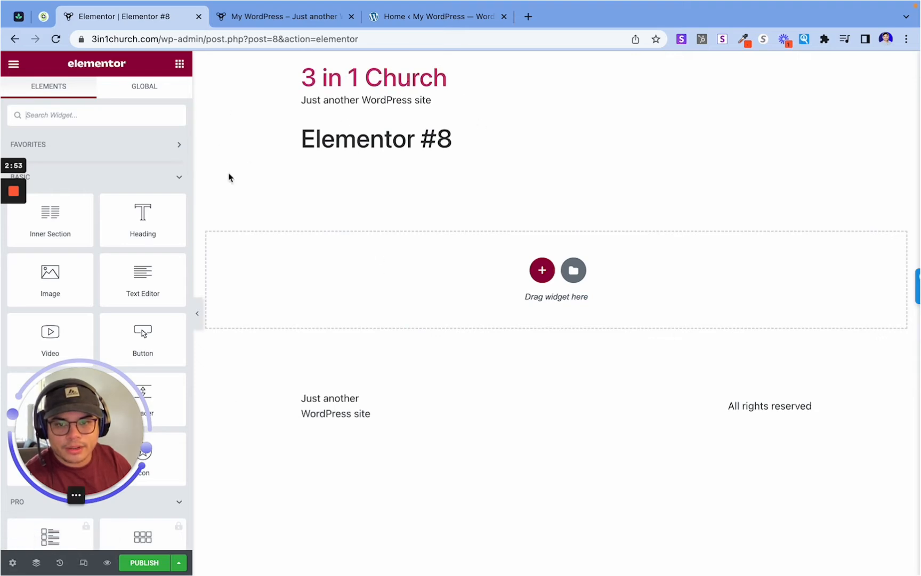
Step: Exit the page editor with WP Dashboard as the exit destination, leaving the site without saving changes
click(15, 65)
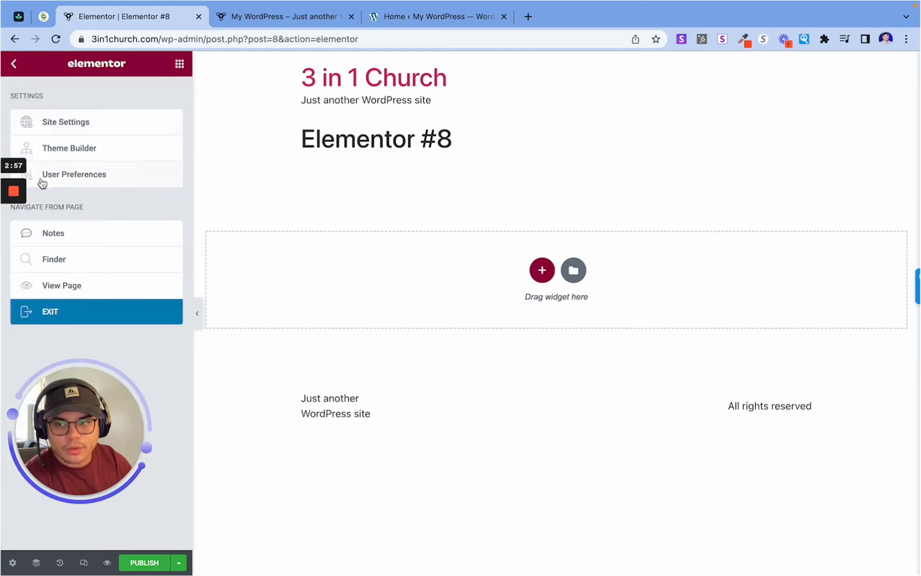
click(72, 321)
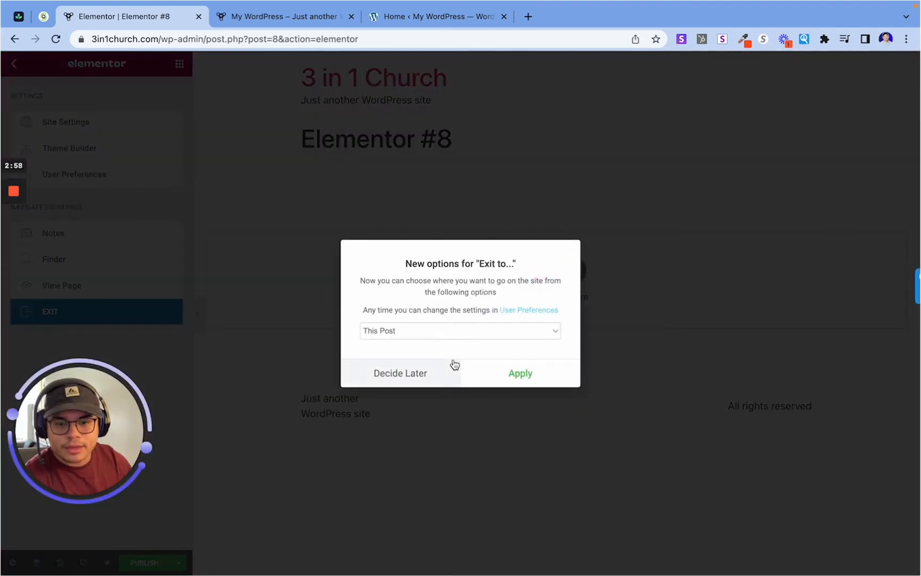
click(495, 332)
click(491, 358)
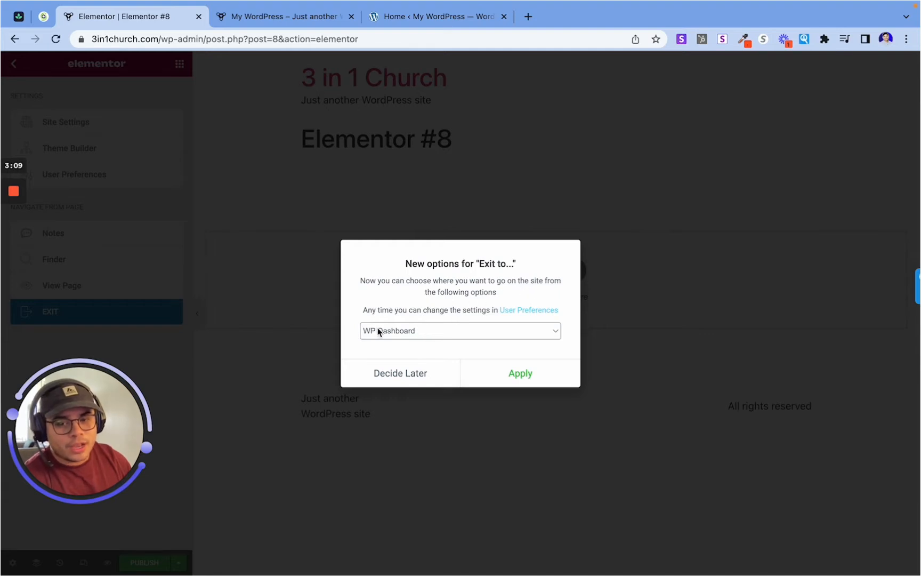
click(393, 336)
click(397, 332)
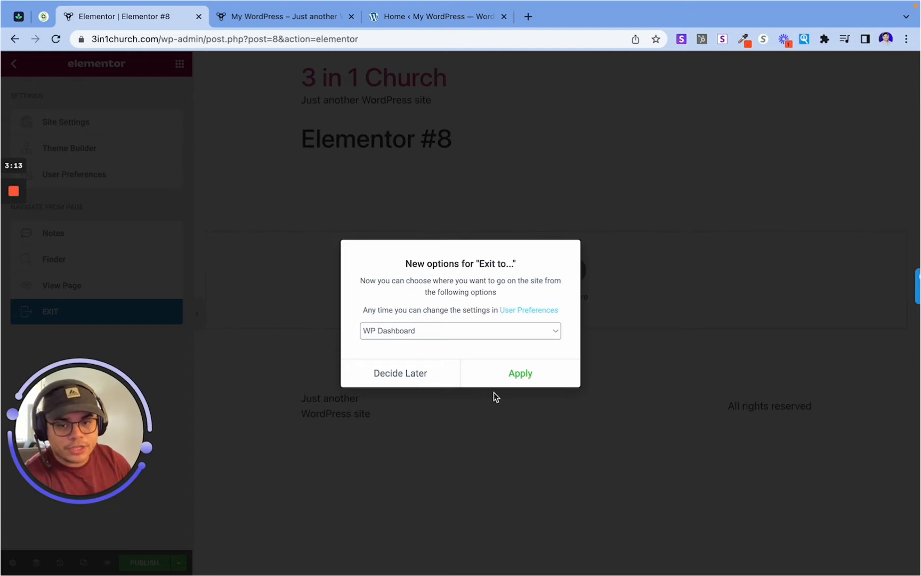
click(485, 380)
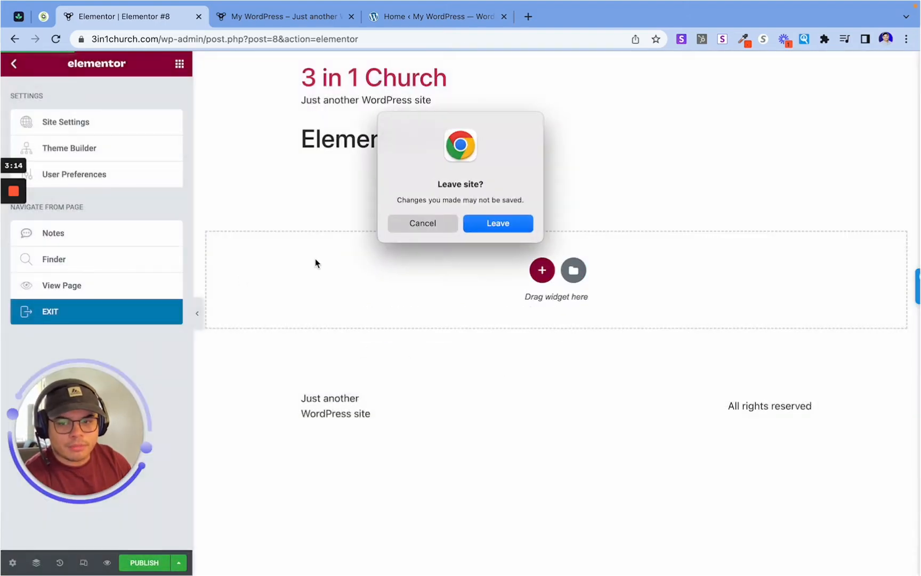
click(529, 222)
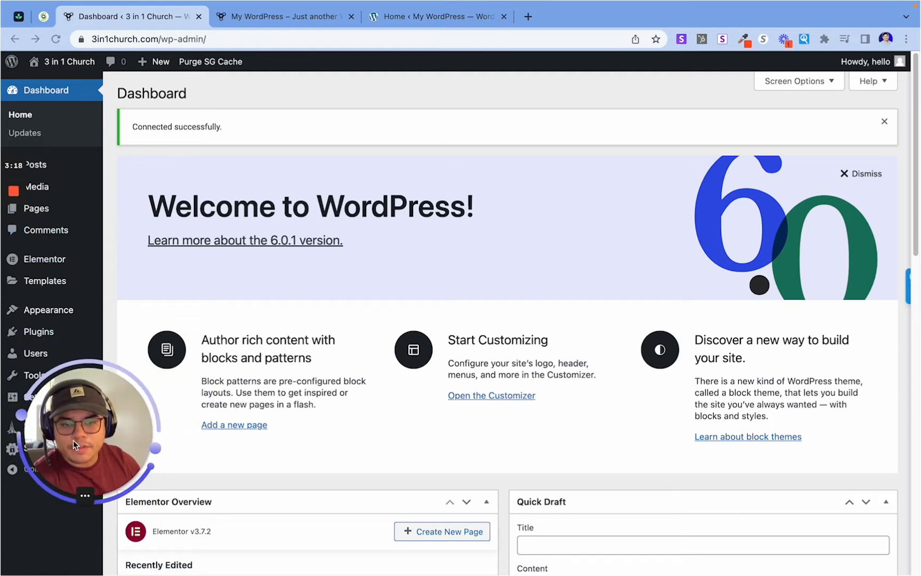
Step: Examine the site parts offered in the Theme Builder, such as Header, Footer and Single Page, and leave it
click(48, 285)
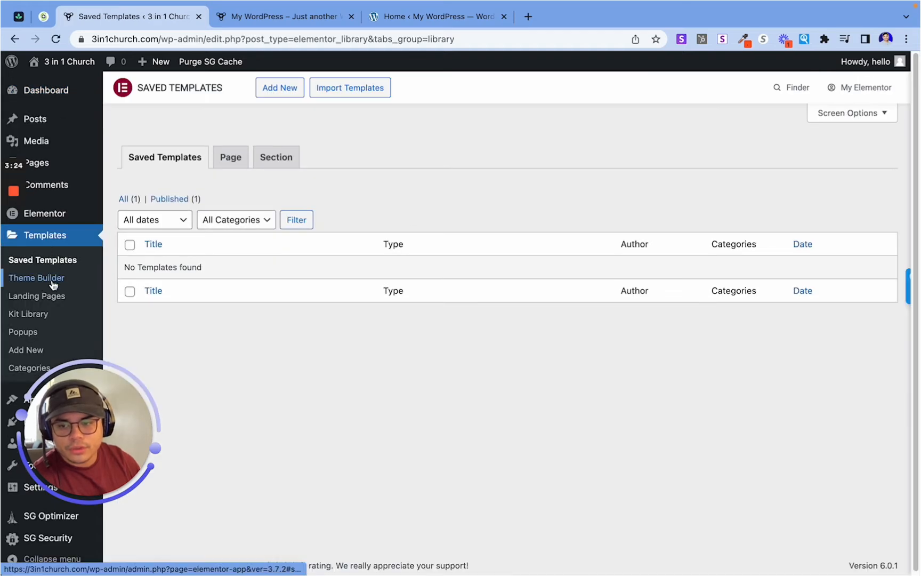
click(52, 283)
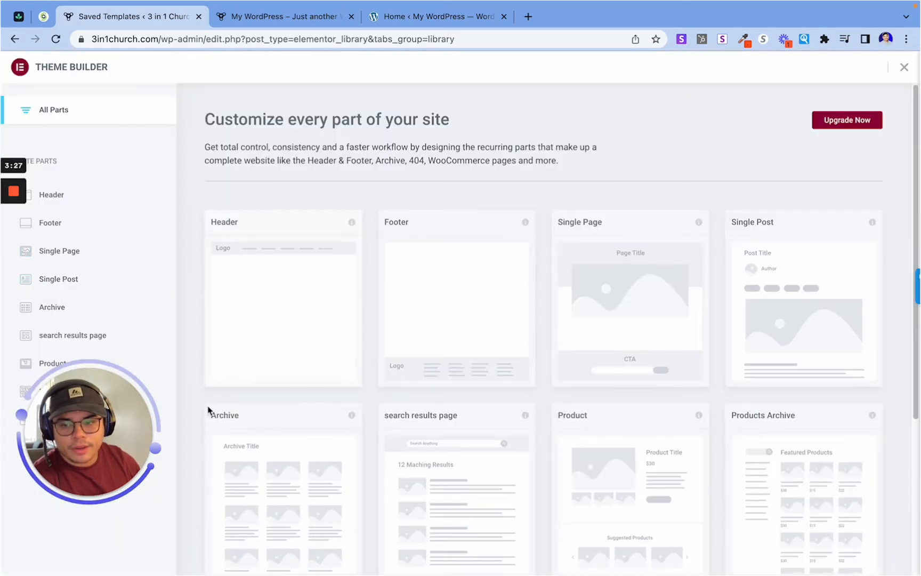
drag(100, 415, 154, 414)
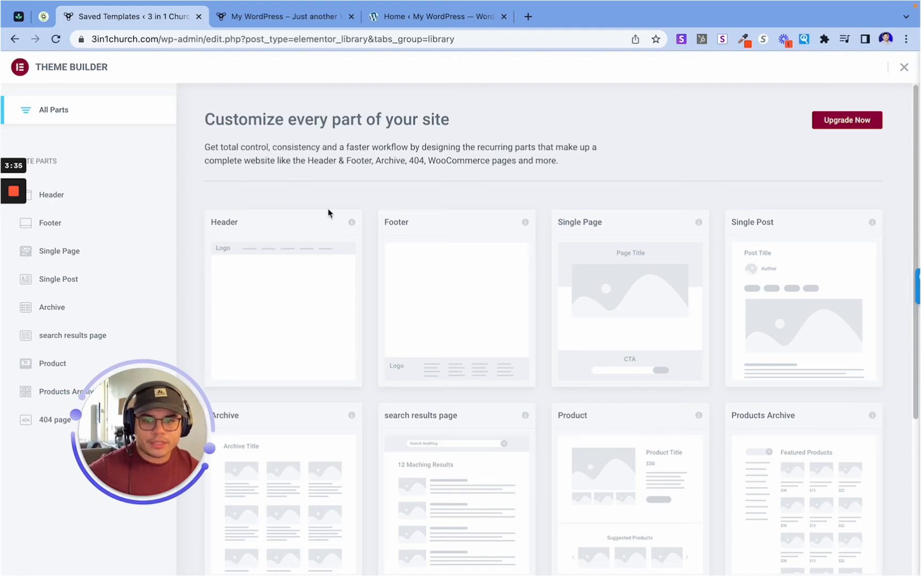
mouse_move(315, 330)
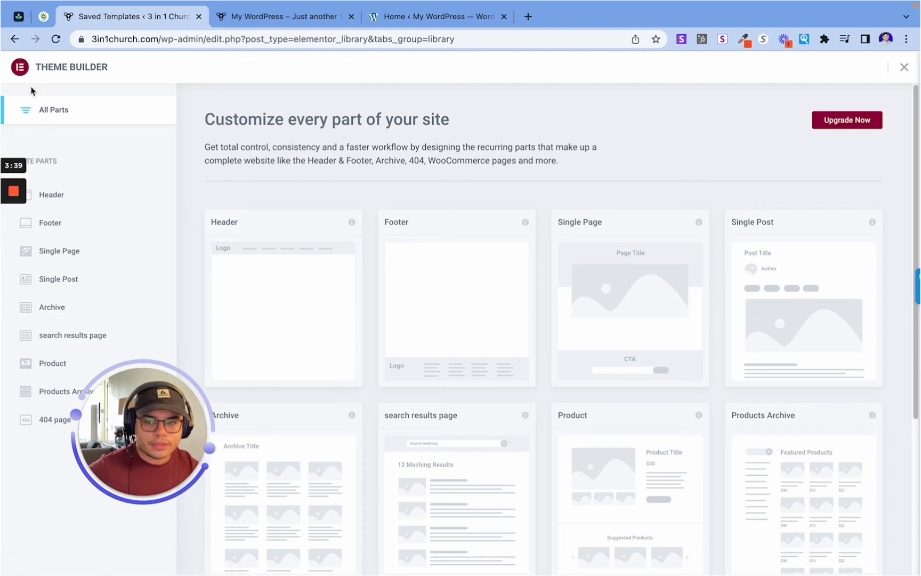
click(16, 40)
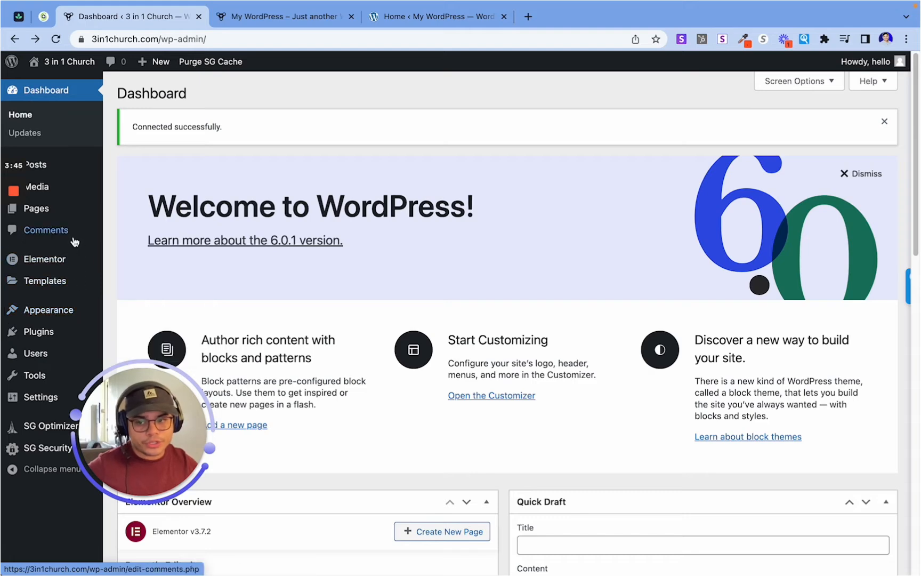
mouse_move(42, 218)
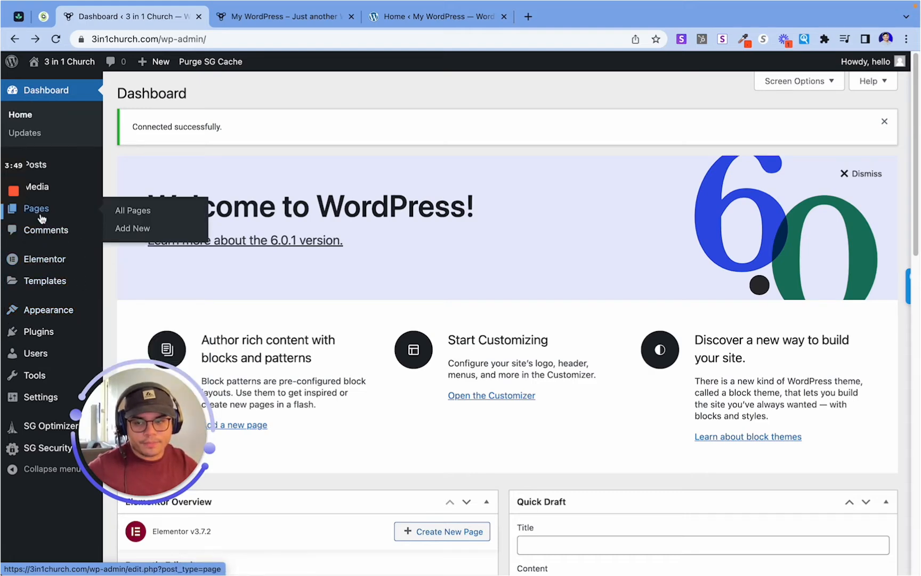
mouse_move(40, 287)
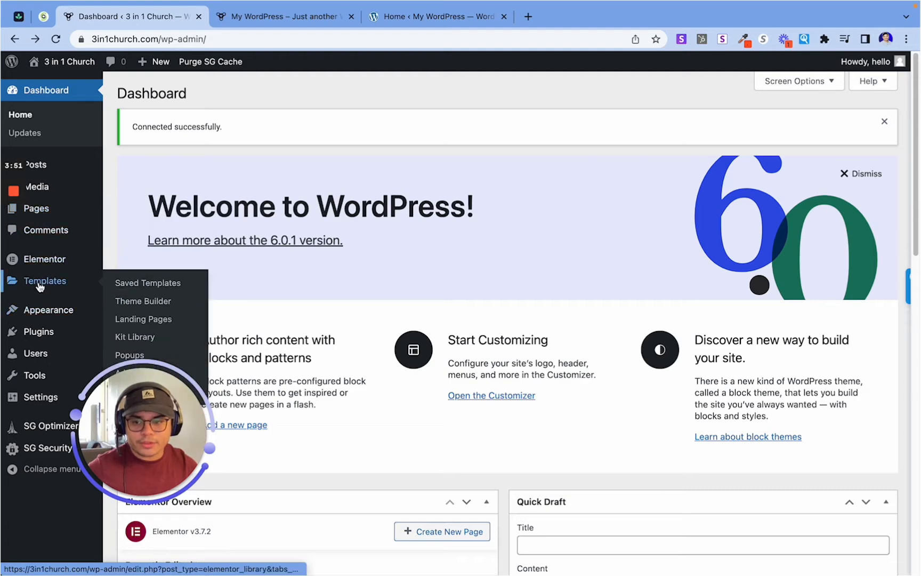
click(141, 301)
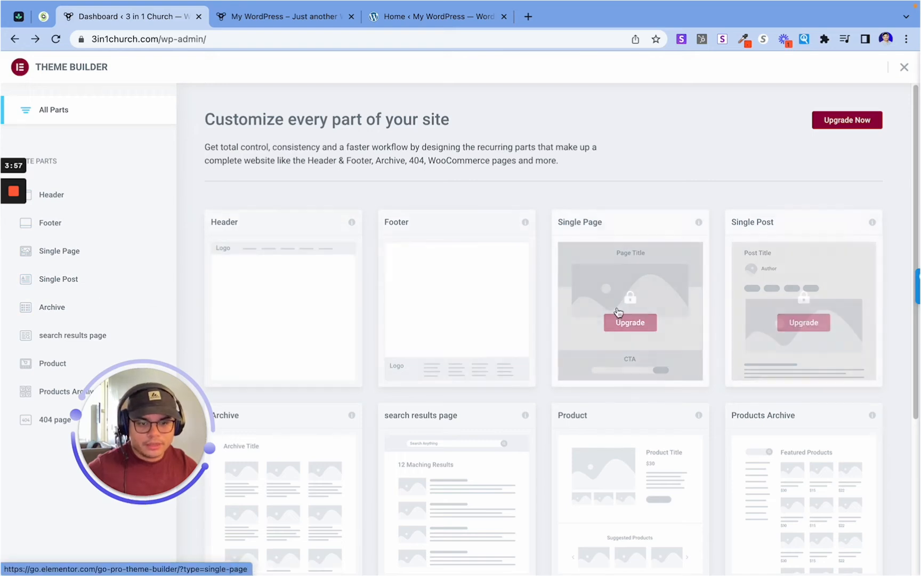
click(15, 39)
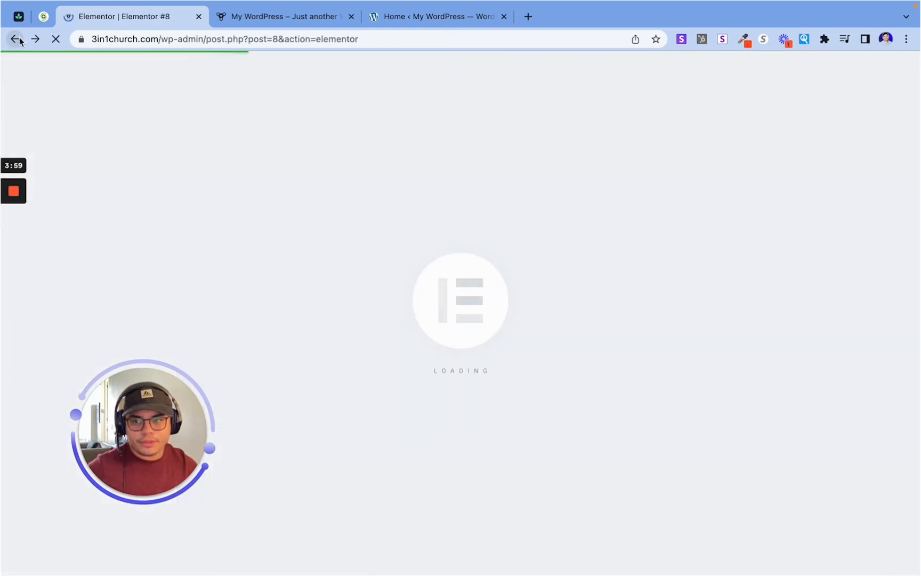
click(15, 39)
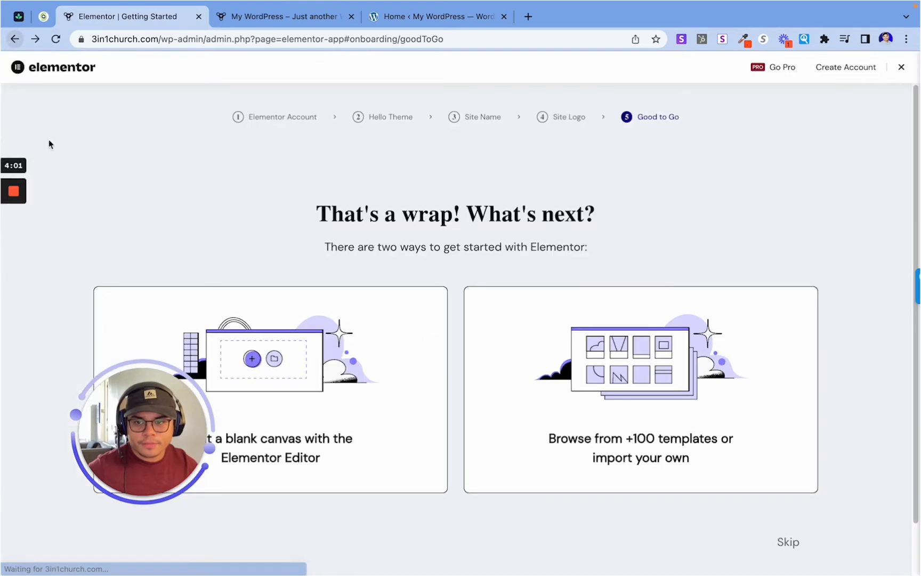
Step: Open the 3 in 1 Church dashboard from its site tab and close the other browser tabs
click(253, 16)
click(53, 62)
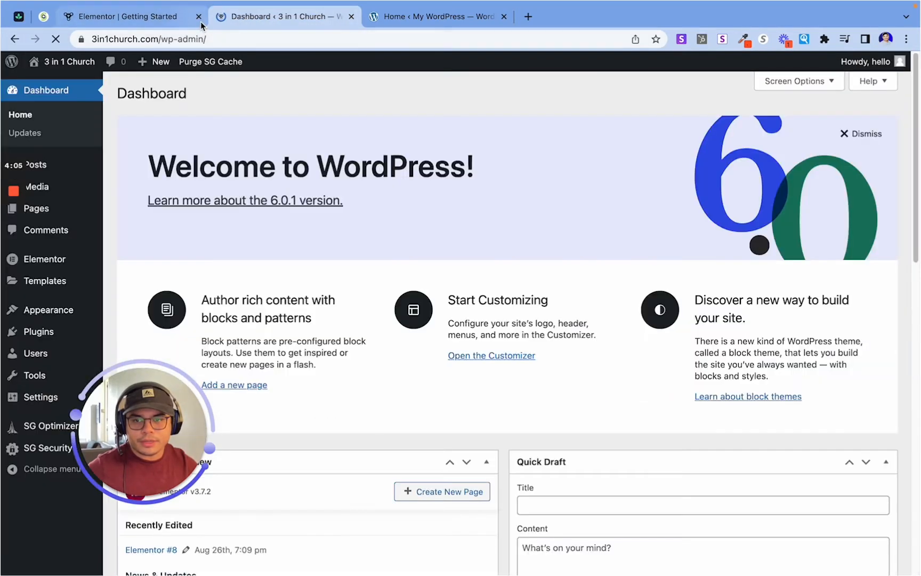
click(198, 17)
click(343, 22)
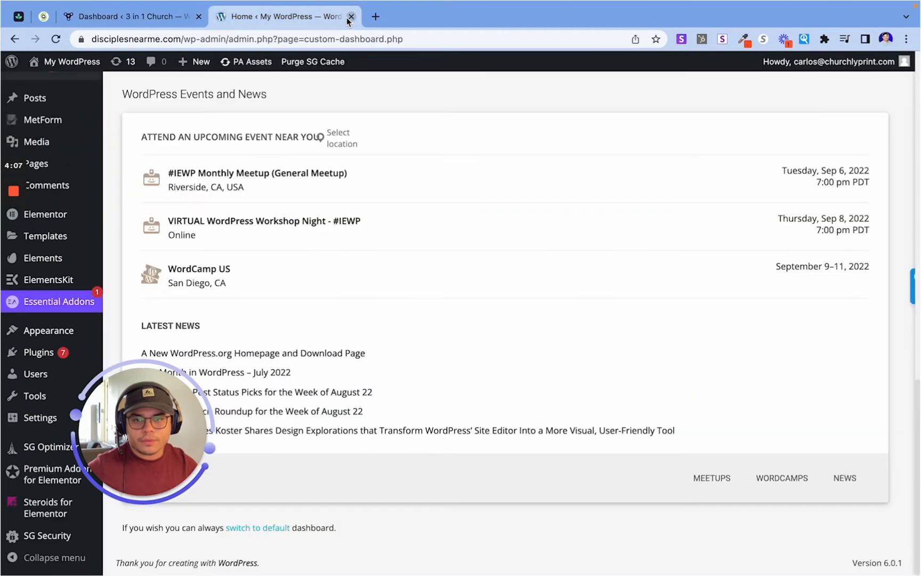
click(351, 16)
Step: Add a new page from the site's page list and title it "Home"
mouse_move(4, 357)
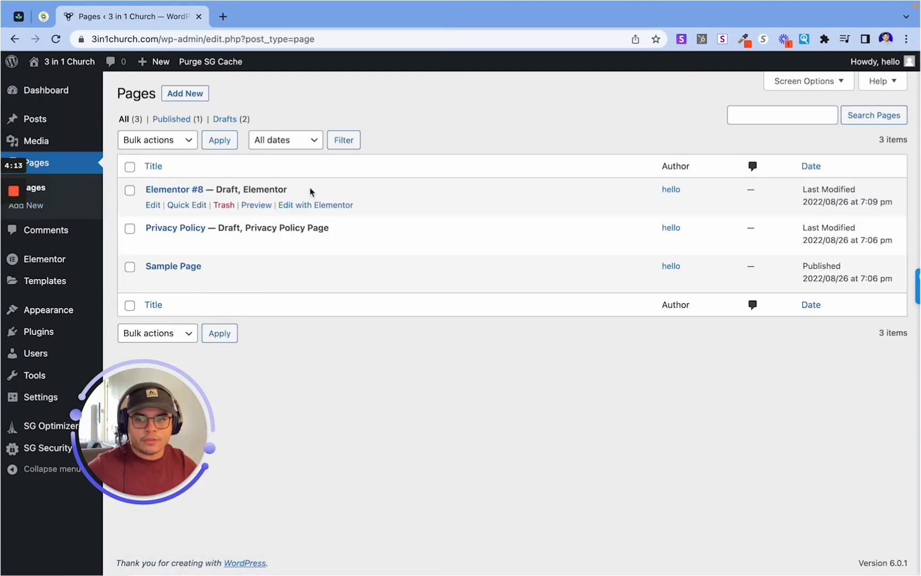
click(186, 95)
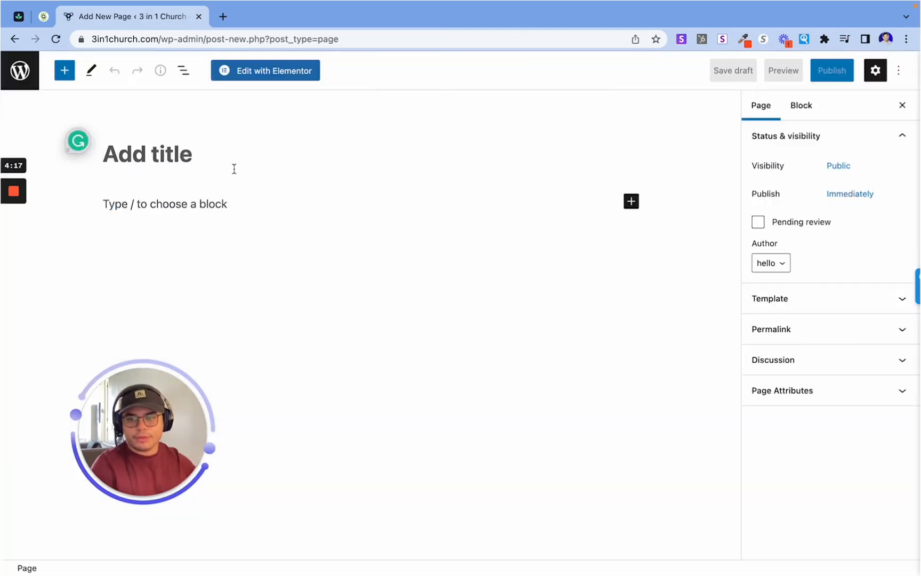
text(Home)
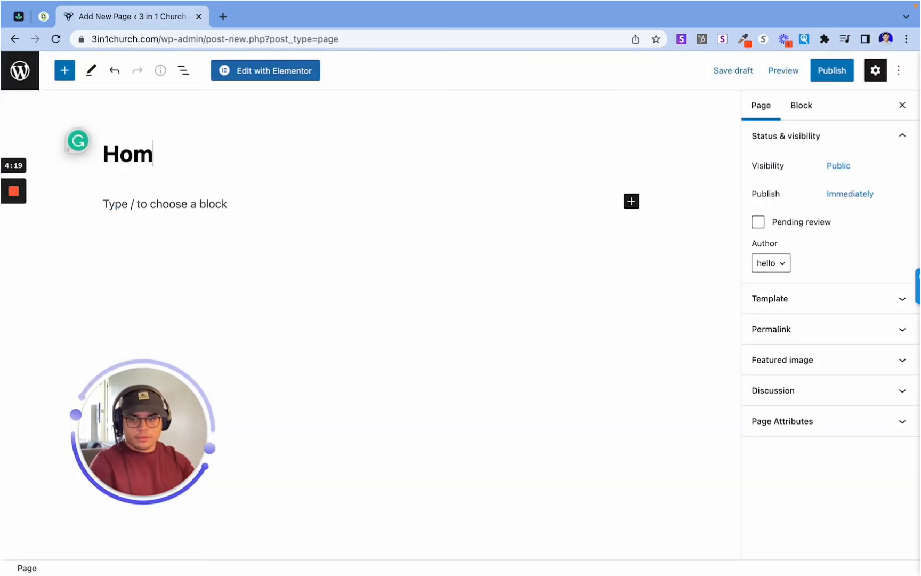
Step: Try the Elementor Canvas template on the Home page and set it back to Default template
click(842, 311)
click(838, 326)
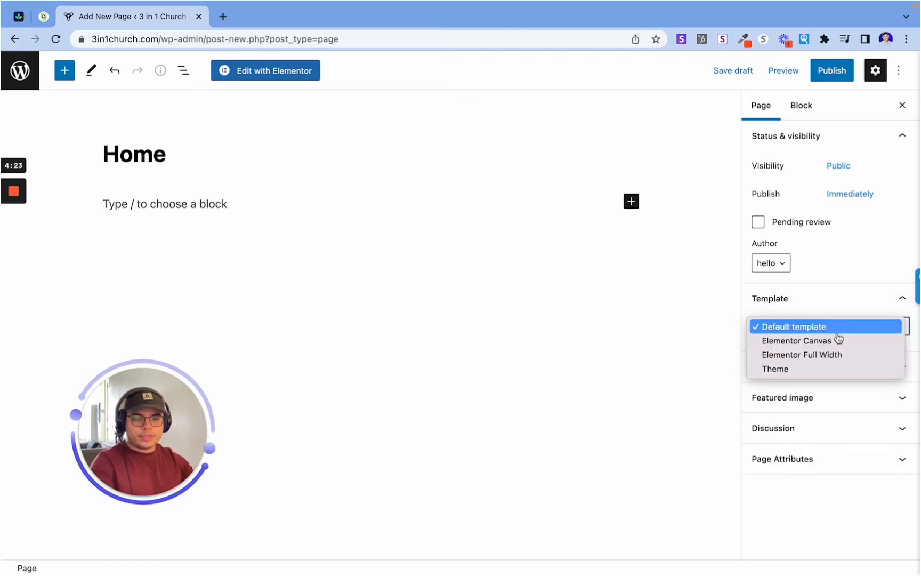
click(839, 340)
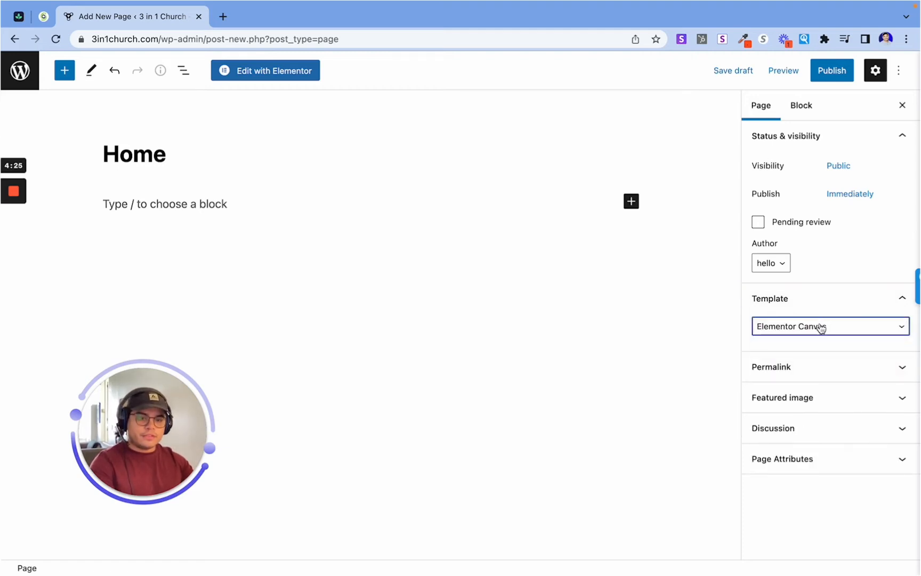
click(821, 327)
click(832, 314)
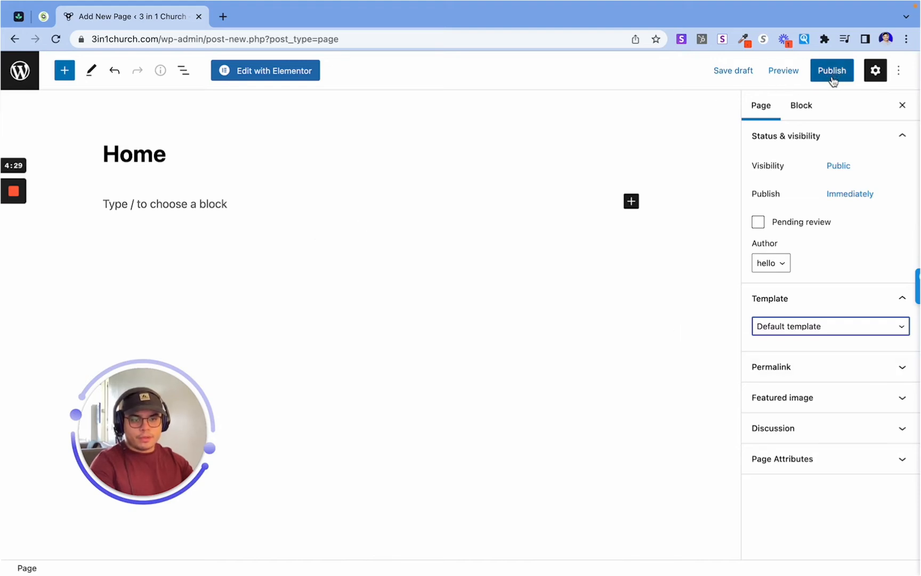
Step: Edit the Home page with Elementor and set its page layout to Elementor Canvas
click(308, 74)
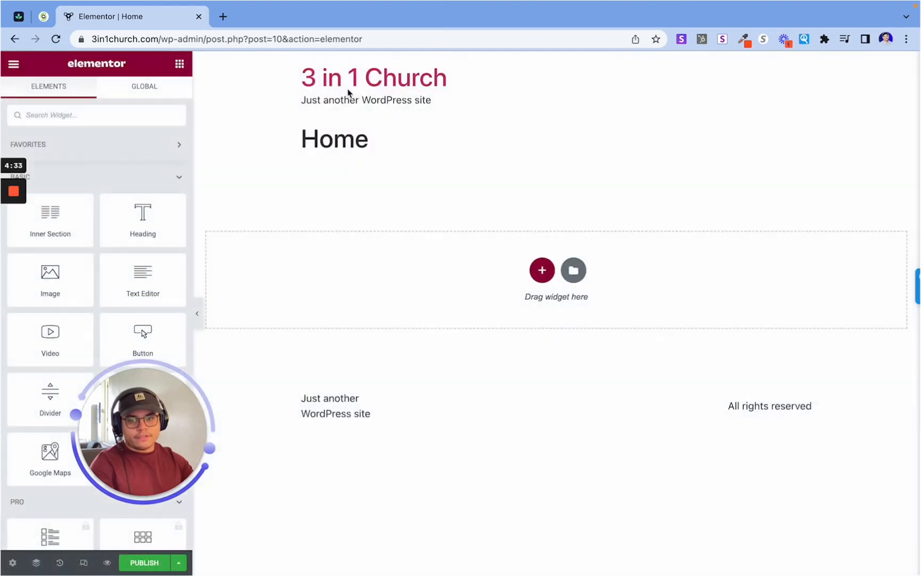
click(16, 560)
drag(140, 496, 243, 496)
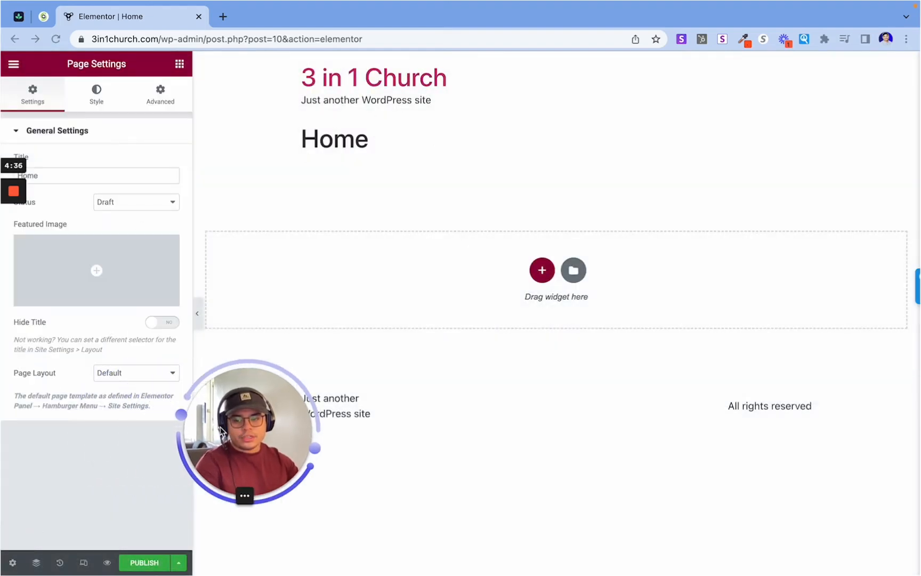
click(141, 378)
click(148, 387)
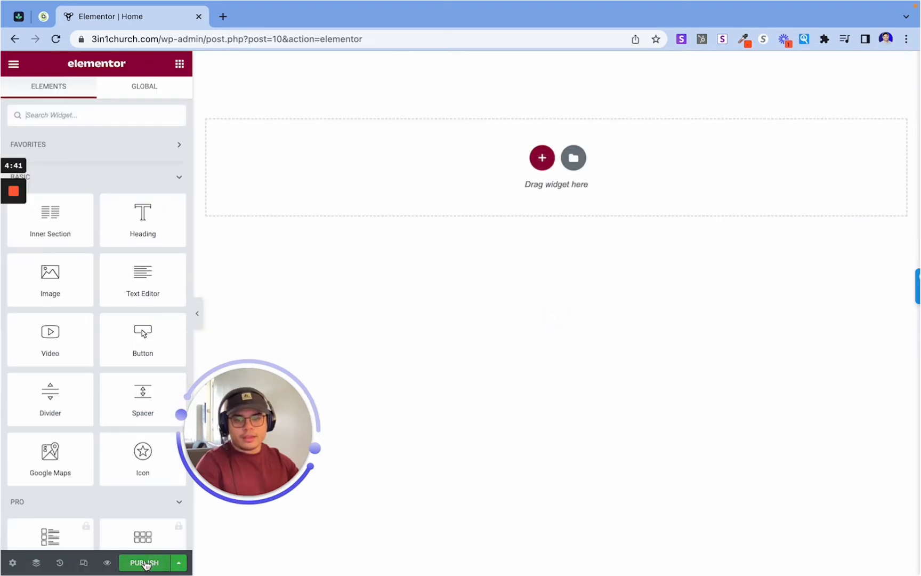
Step: Save the Home page as a draft
drag(239, 489, 71, 489)
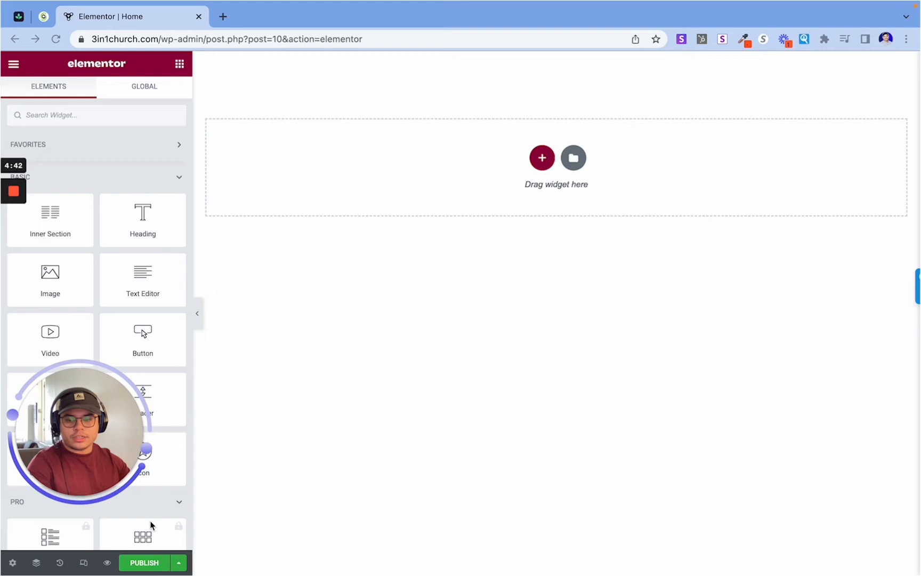
click(179, 562)
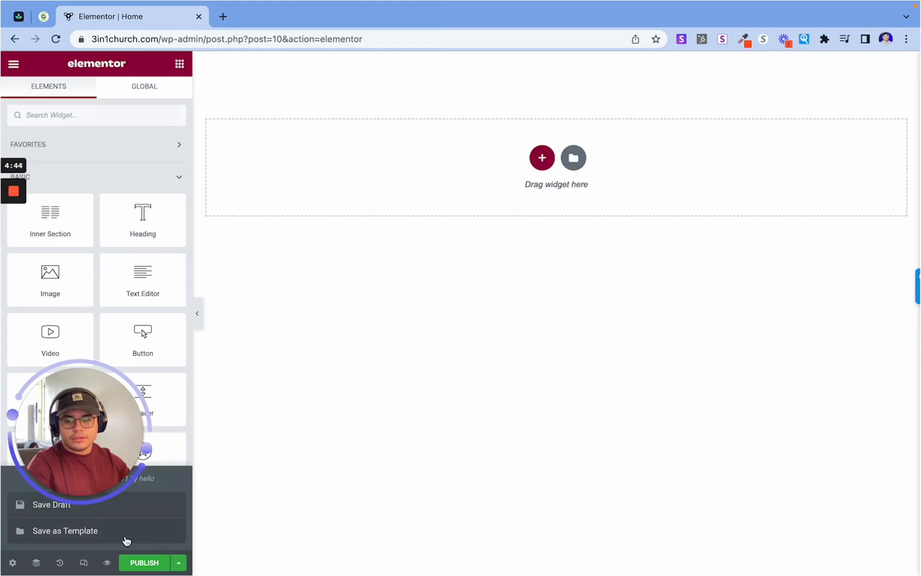
click(103, 512)
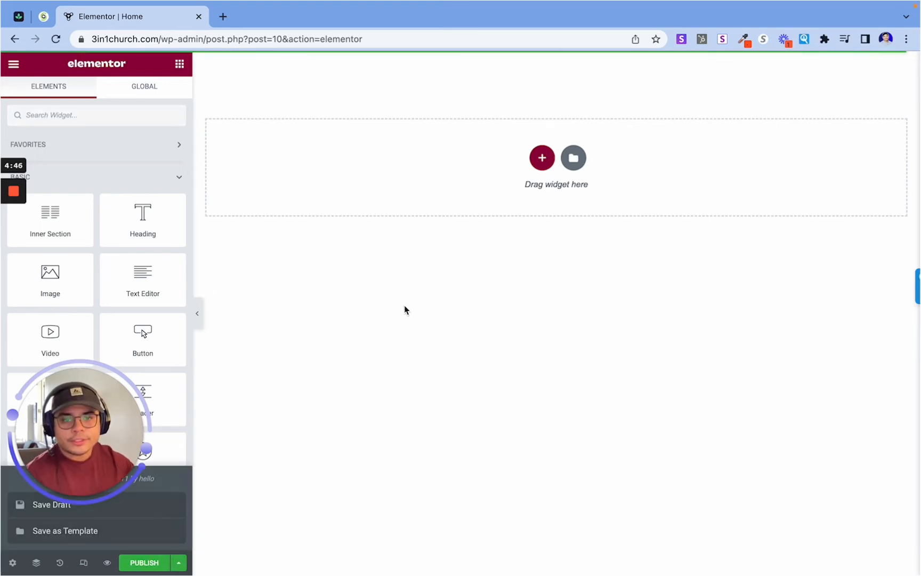
click(370, 277)
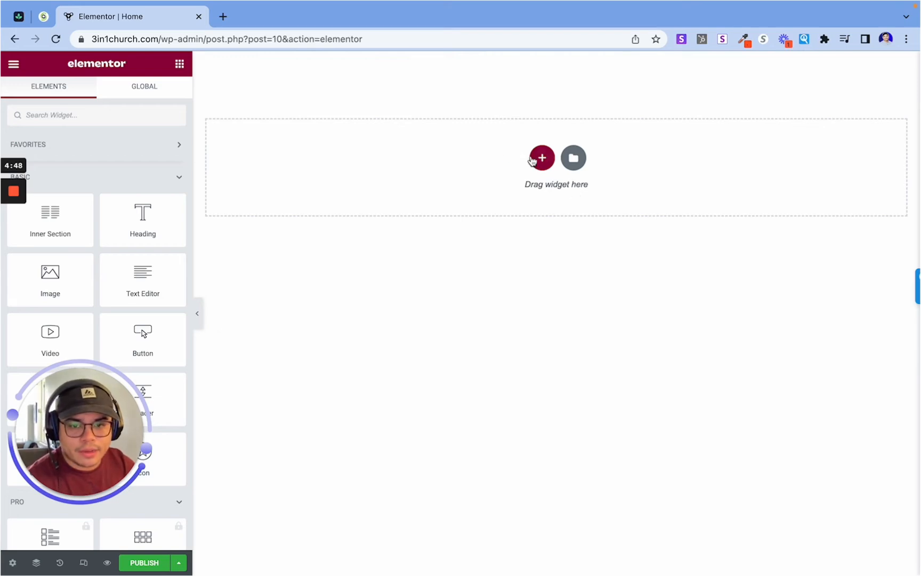
Step: Browse the available widgets and the column structures offered for a new section, without adding one
scroll(106, 329, down, 15)
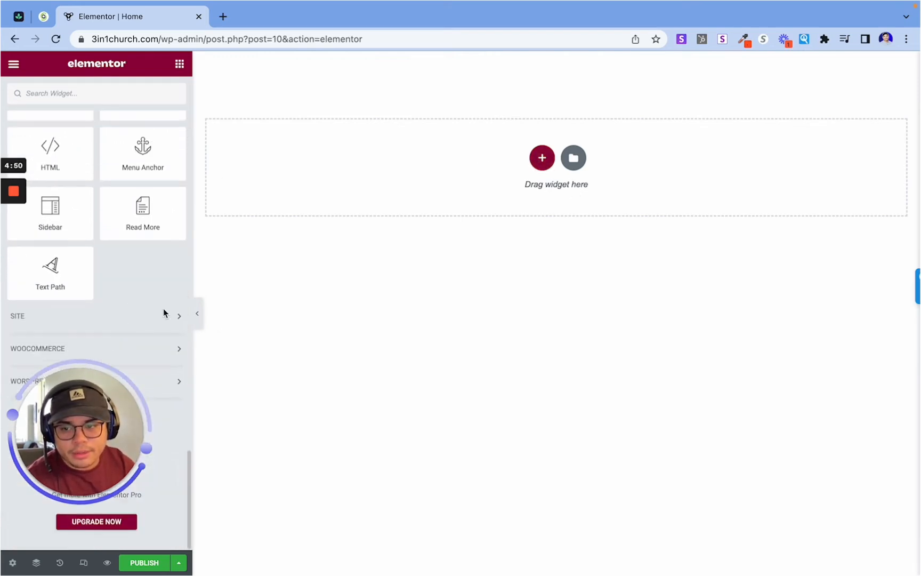
scroll(164, 312, up, 15)
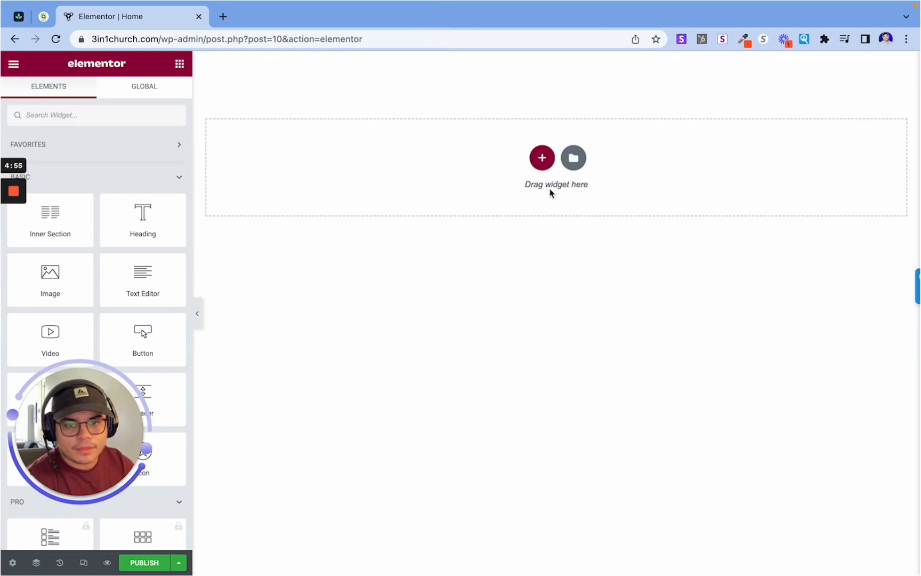
click(543, 158)
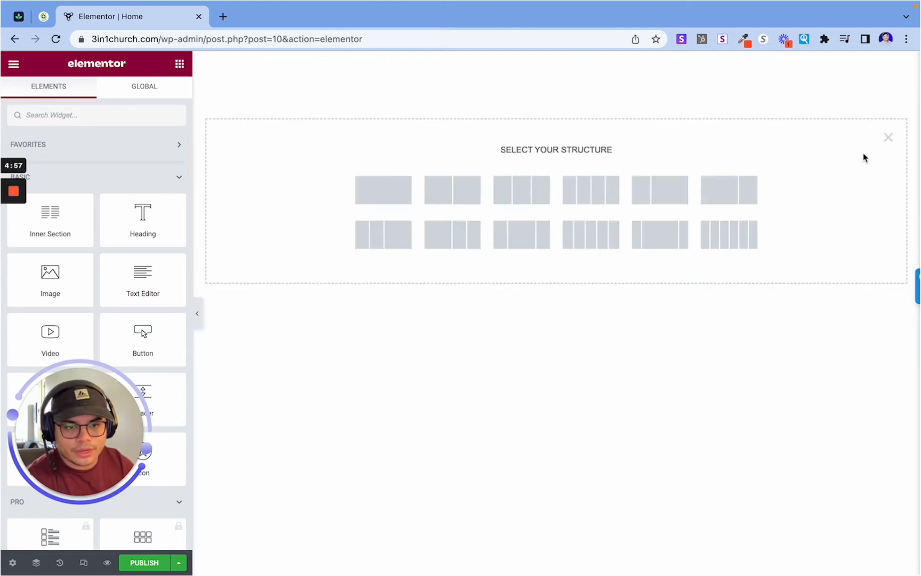
click(888, 138)
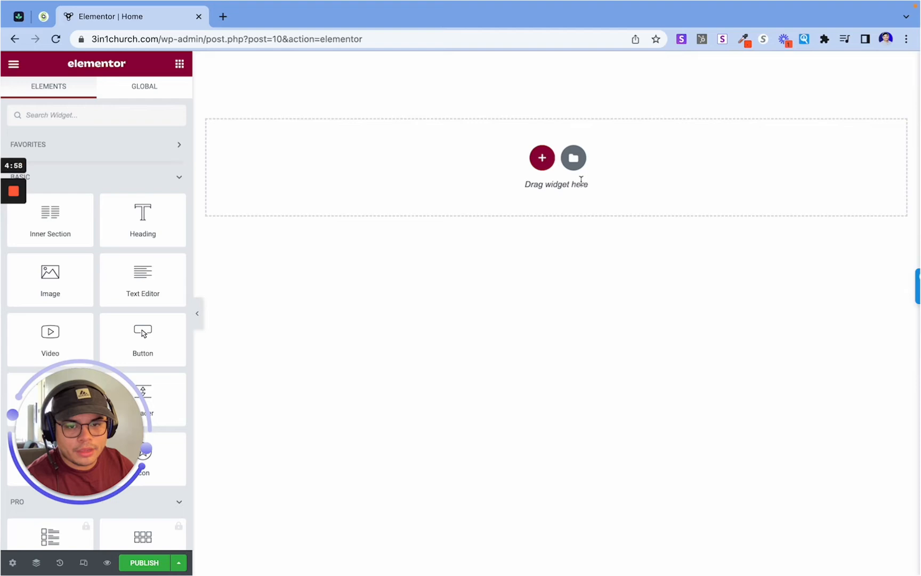
Step: Browse the Header category of the template library's blocks without inserting any of them
click(541, 159)
click(888, 138)
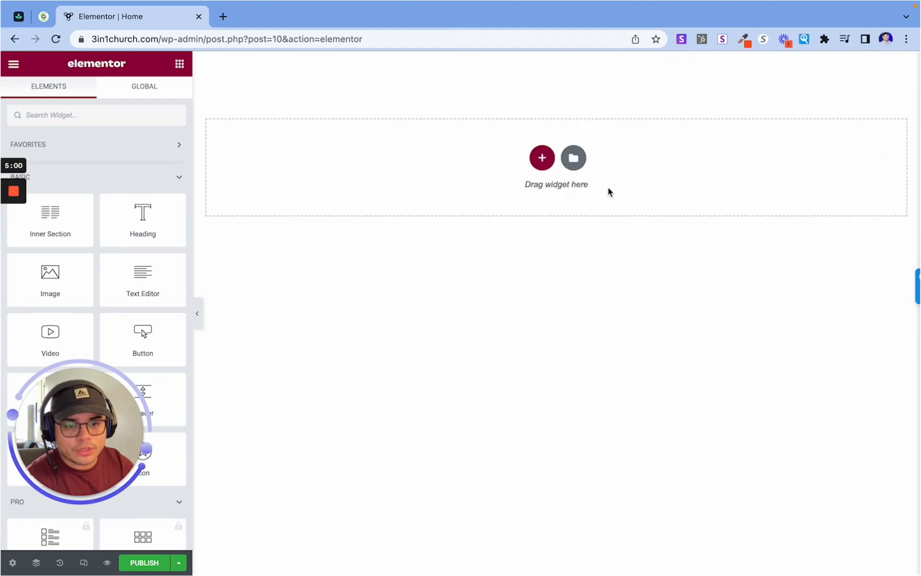
click(573, 158)
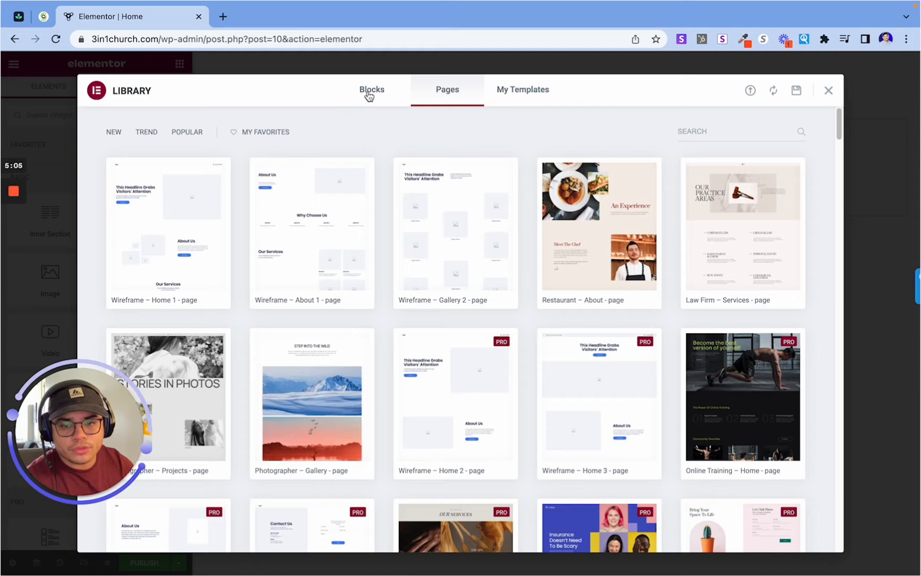
click(368, 94)
click(131, 131)
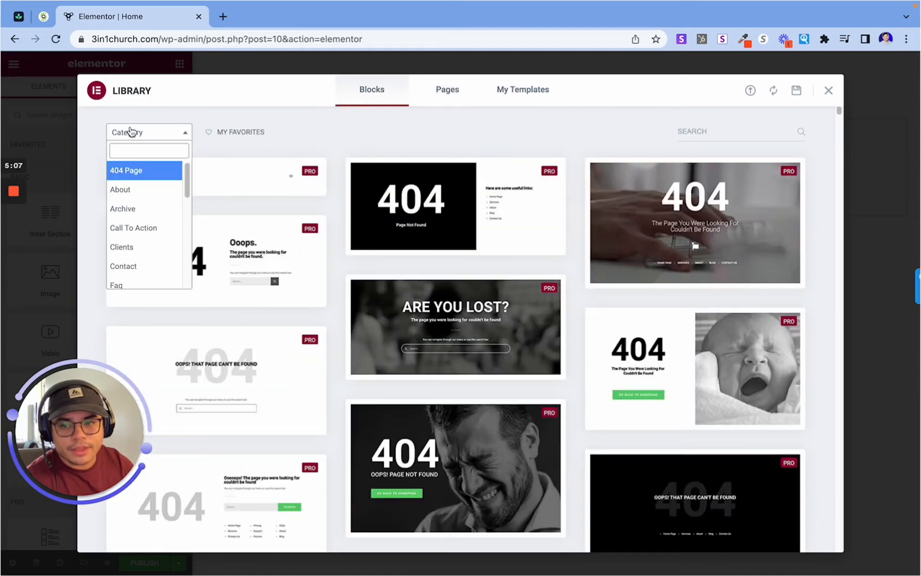
scroll(143, 192, down, 4)
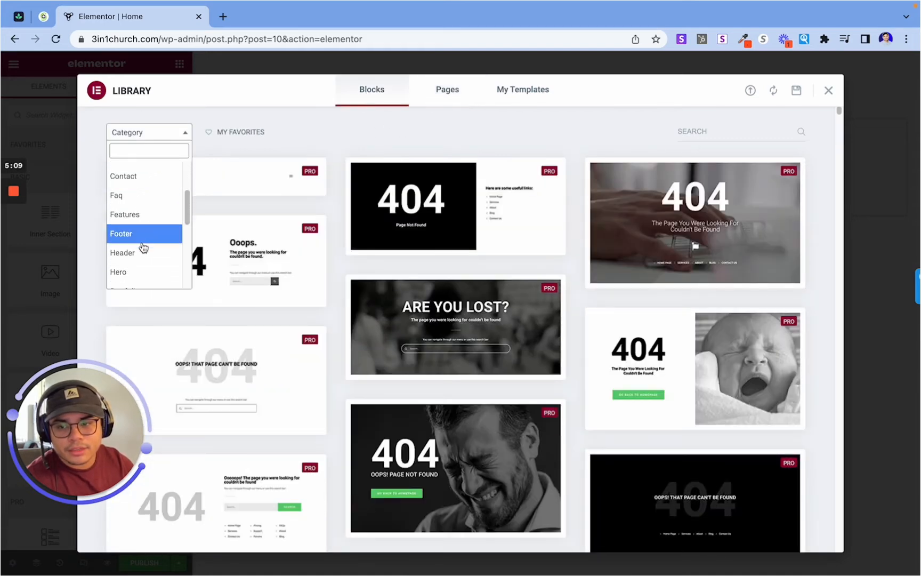
click(143, 254)
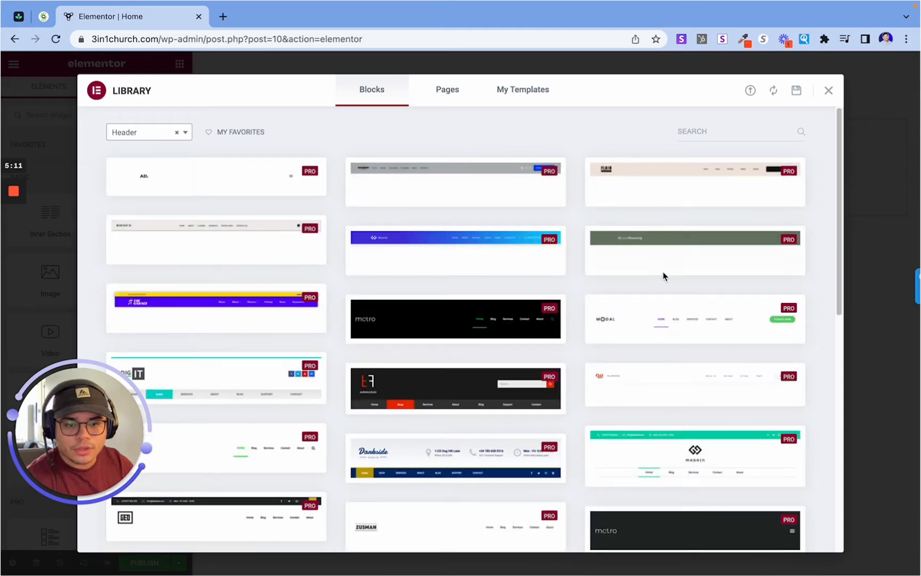
scroll(640, 277, down, 10)
scroll(605, 278, up, 10)
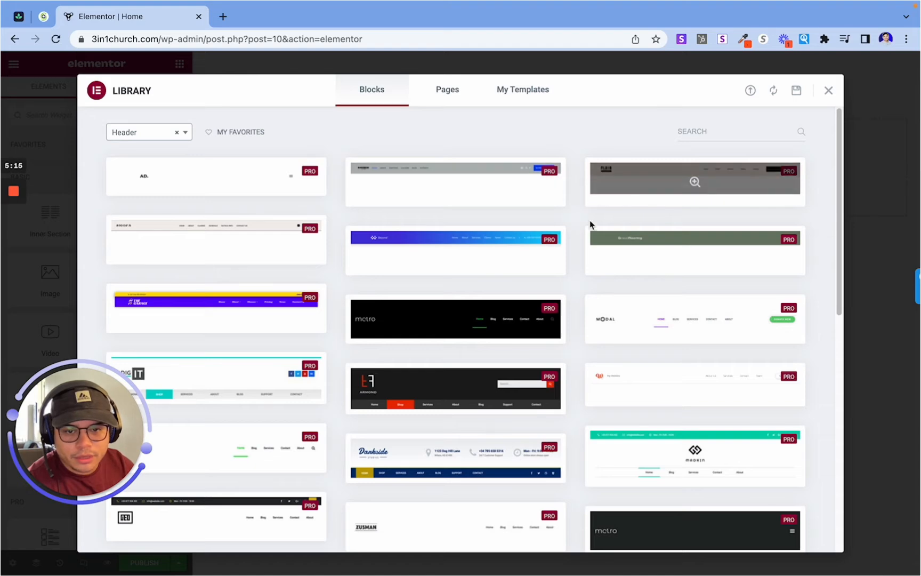
scroll(371, 260, down, 2)
scroll(371, 260, down, 12)
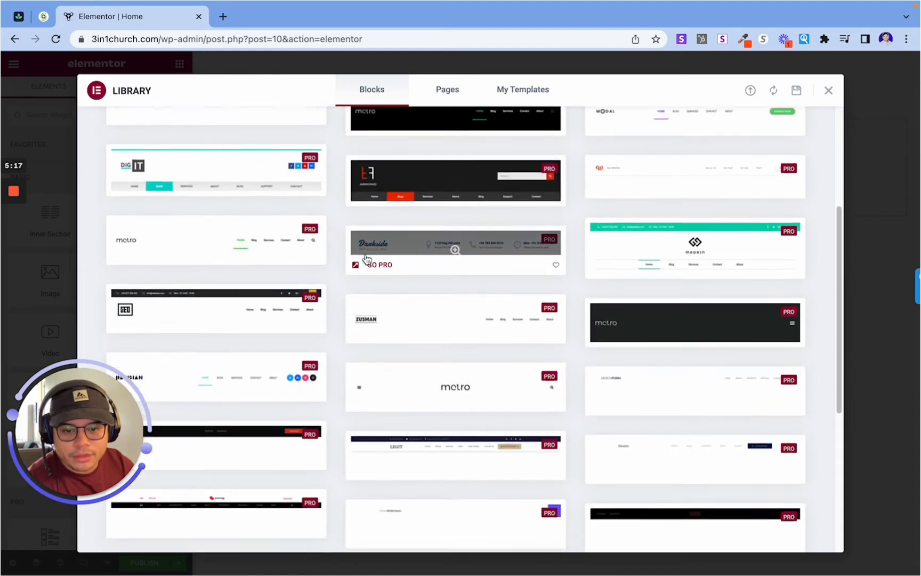
scroll(367, 261, down, 1)
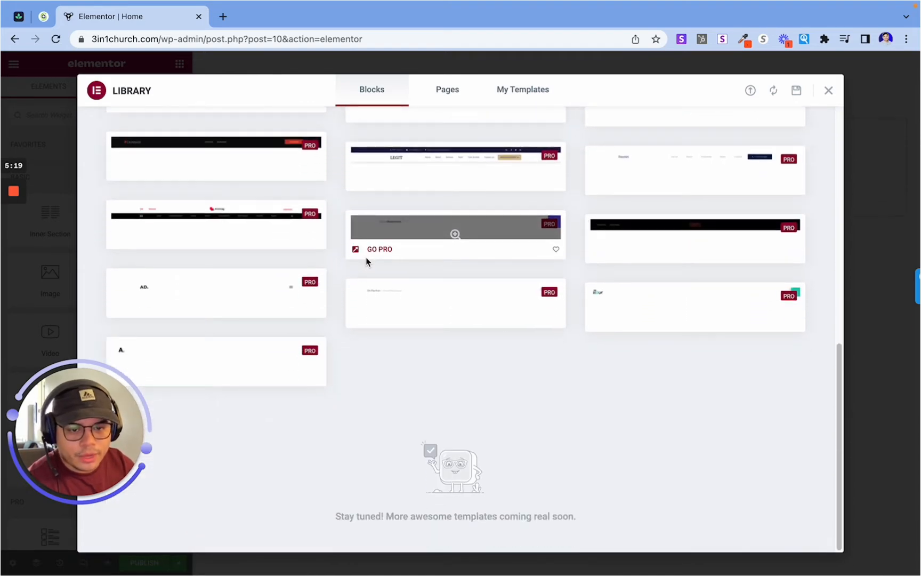
scroll(389, 401, up, 6)
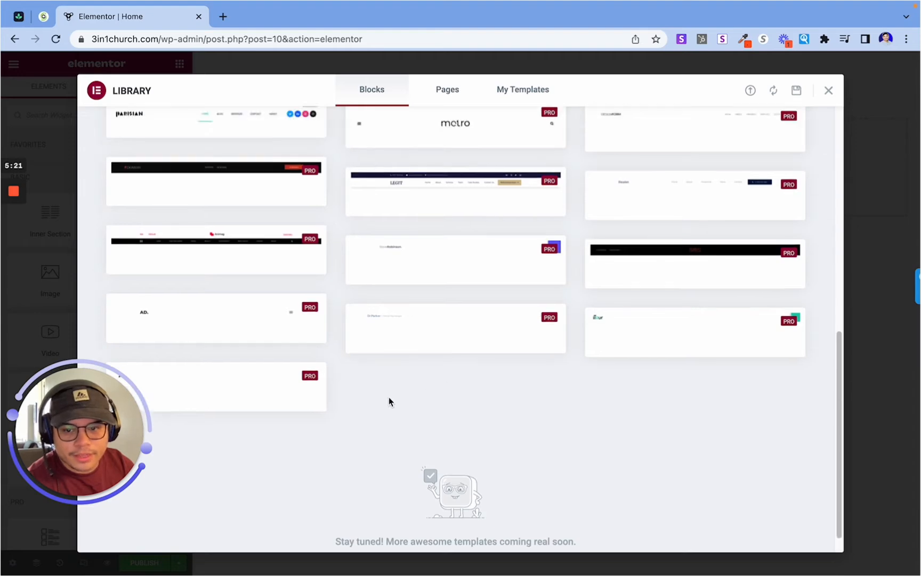
click(828, 92)
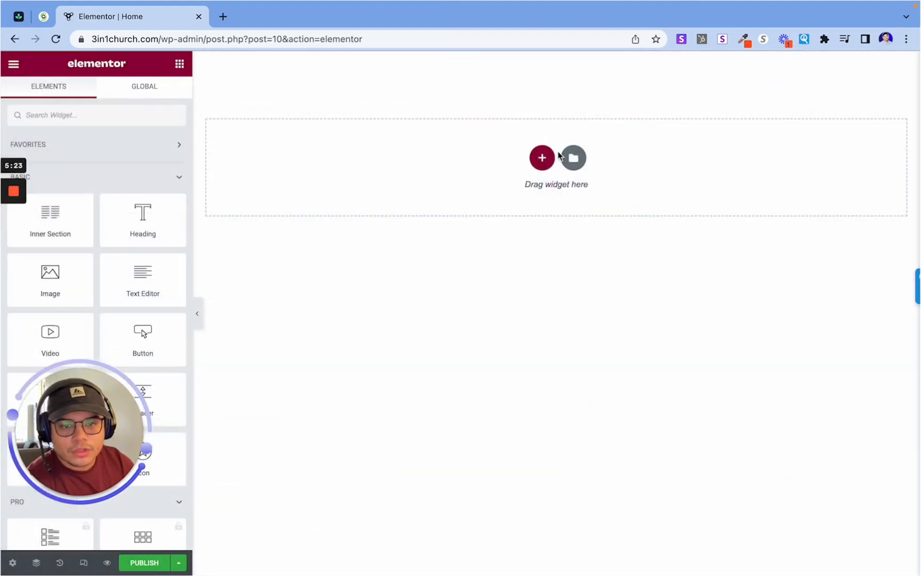
Step: Add a section with three equal columns and place an Image widget in its first column
click(542, 157)
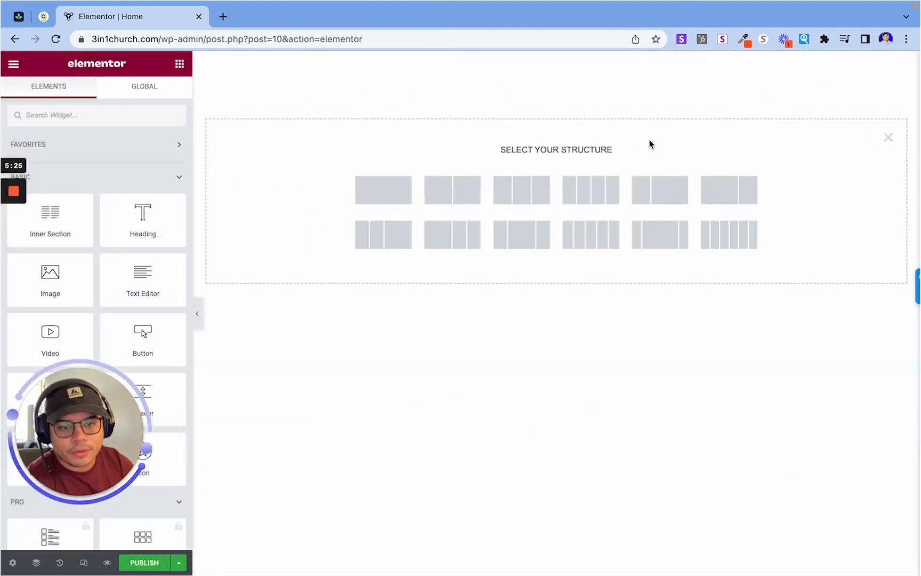
click(515, 198)
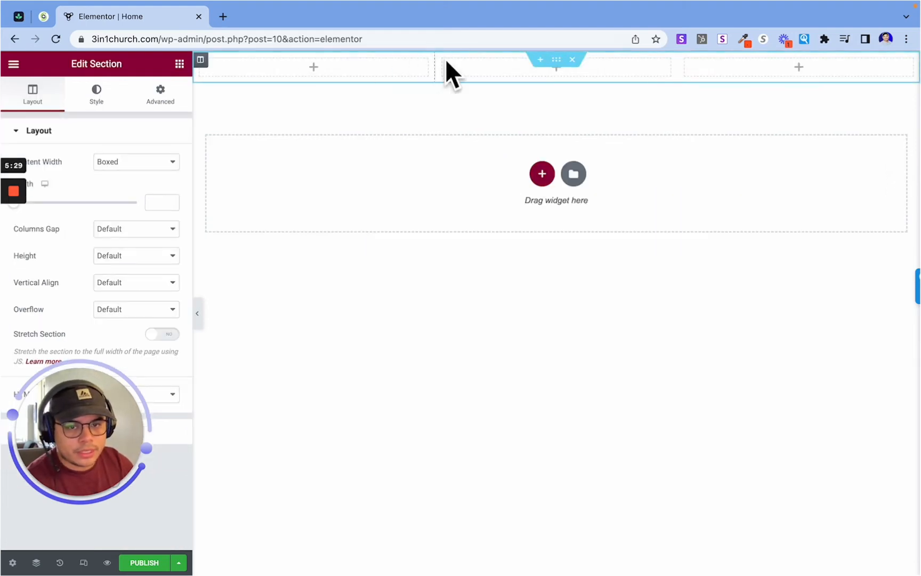
click(172, 69)
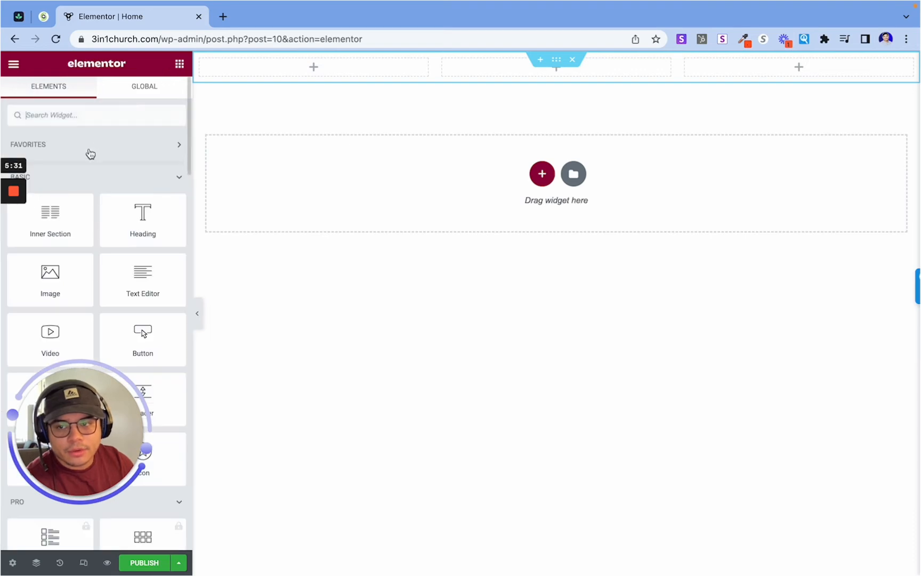
drag(50, 275, 312, 70)
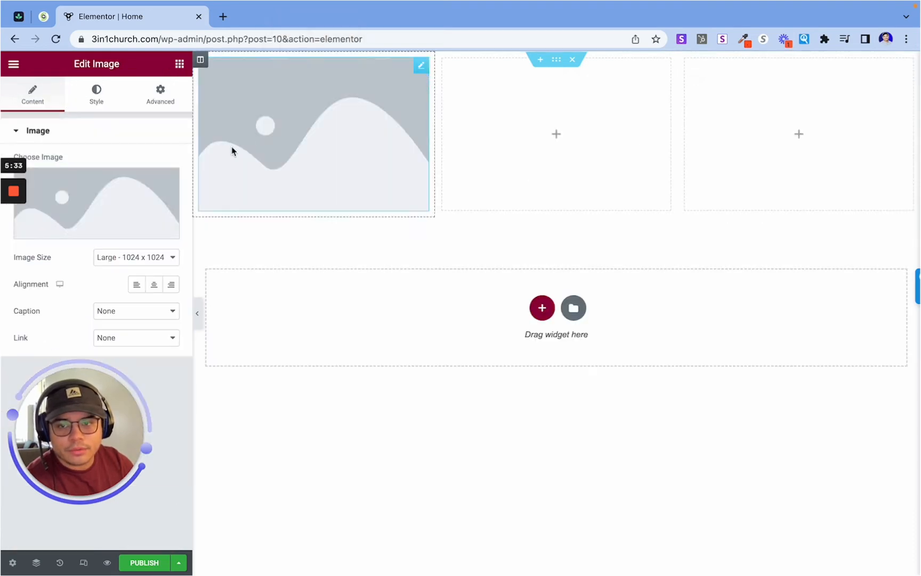
Step: Upload the 500×500 Gradient Modern E Commerce shop logo JPG from Downloads to the media library for the Image widget
click(109, 183)
click(180, 114)
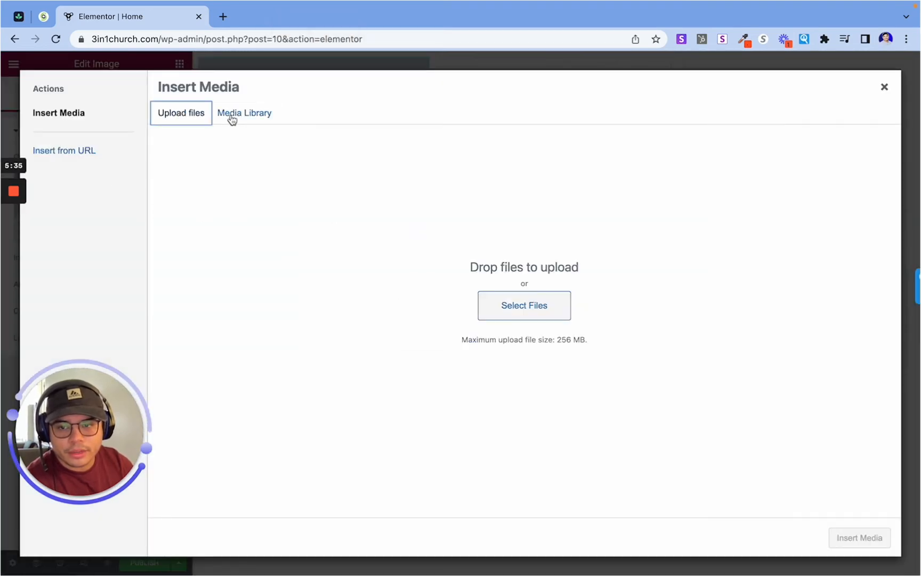
click(230, 113)
click(450, 335)
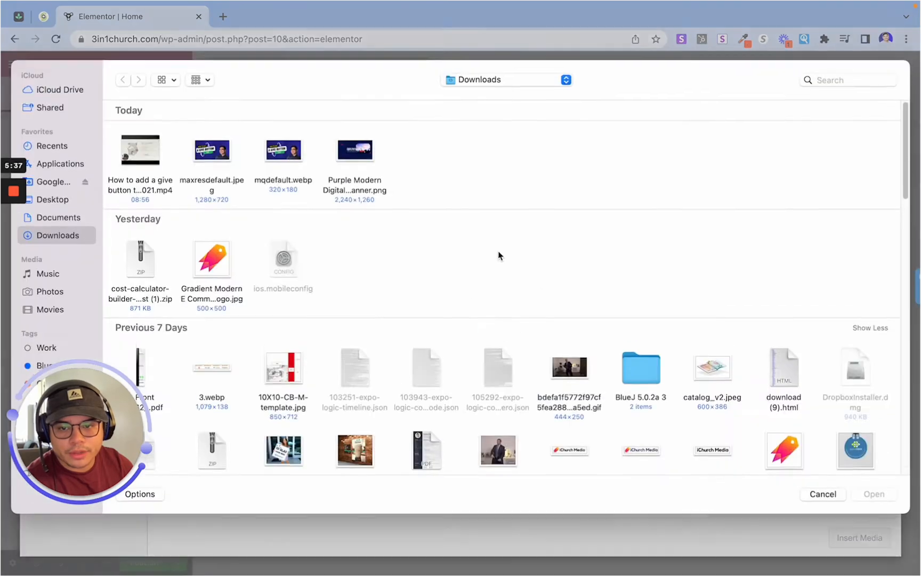
scroll(357, 250, down, 2)
click(216, 220)
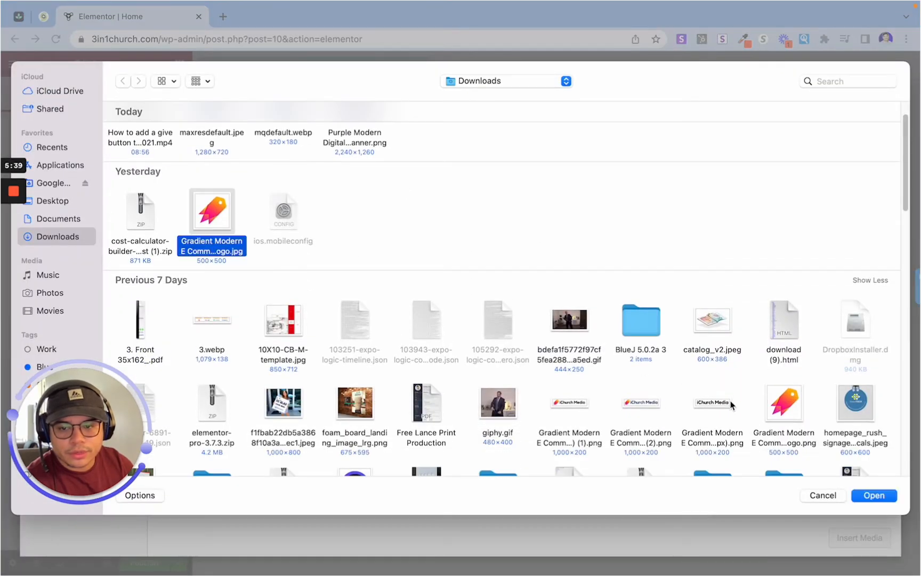
click(873, 495)
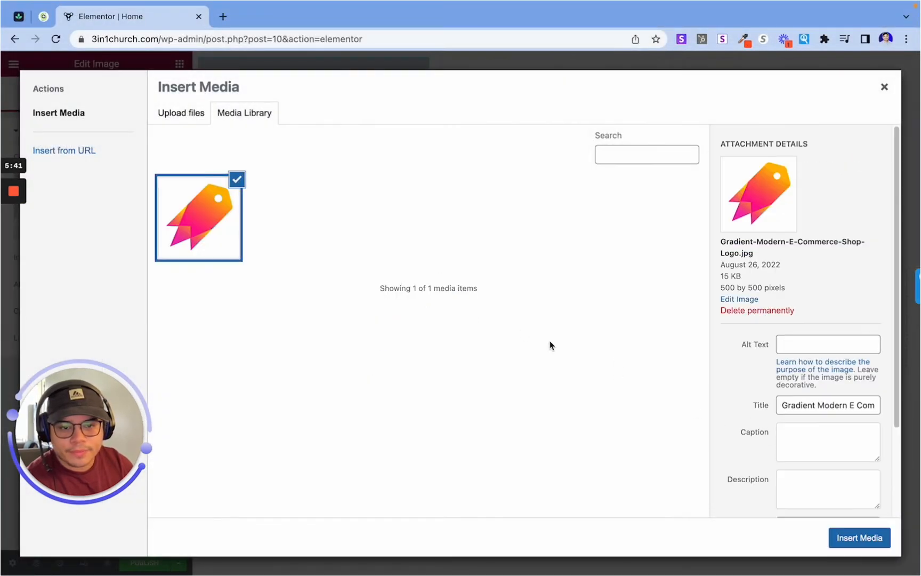
Step: Fill the Image widget with a newly uploaded 1000×200 iChurch Media logo PNG and narrow its column to about one fifth of the section
click(184, 115)
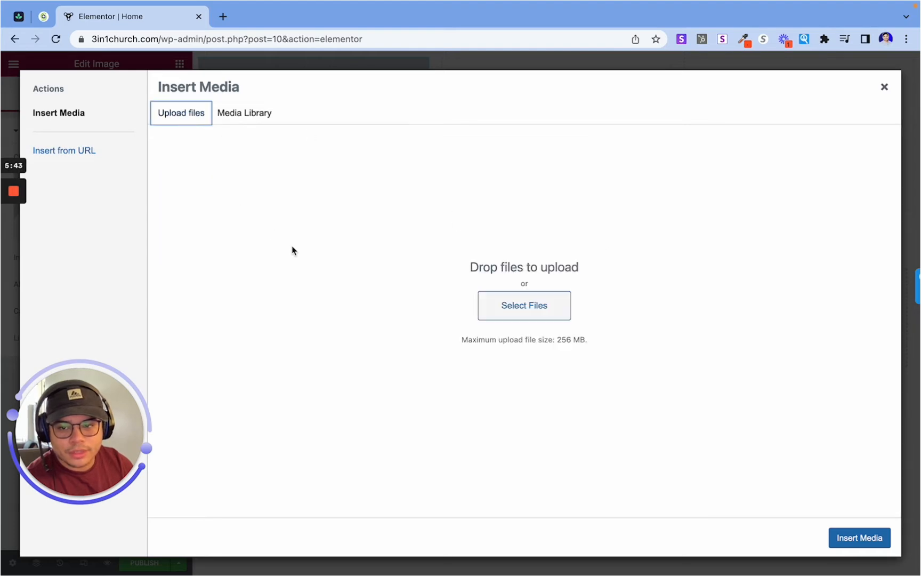
click(538, 306)
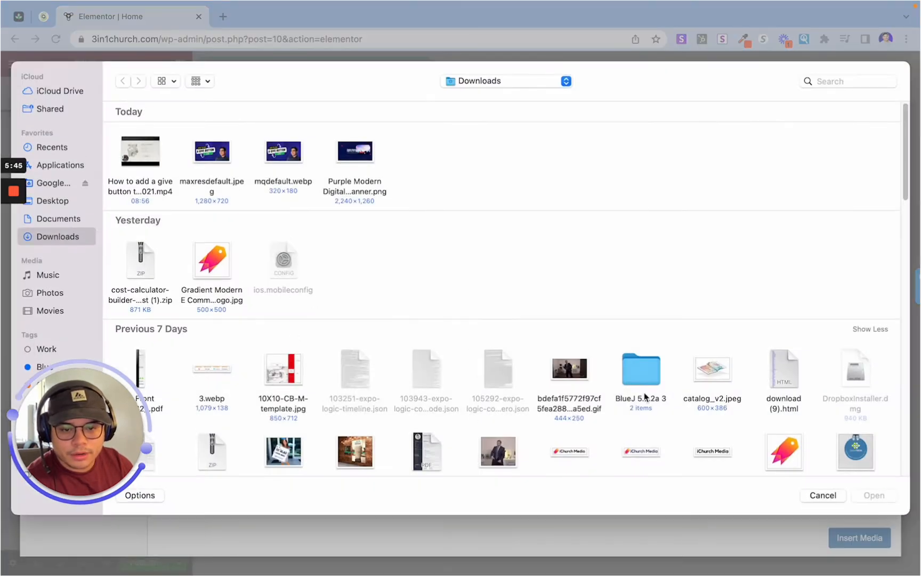
click(647, 450)
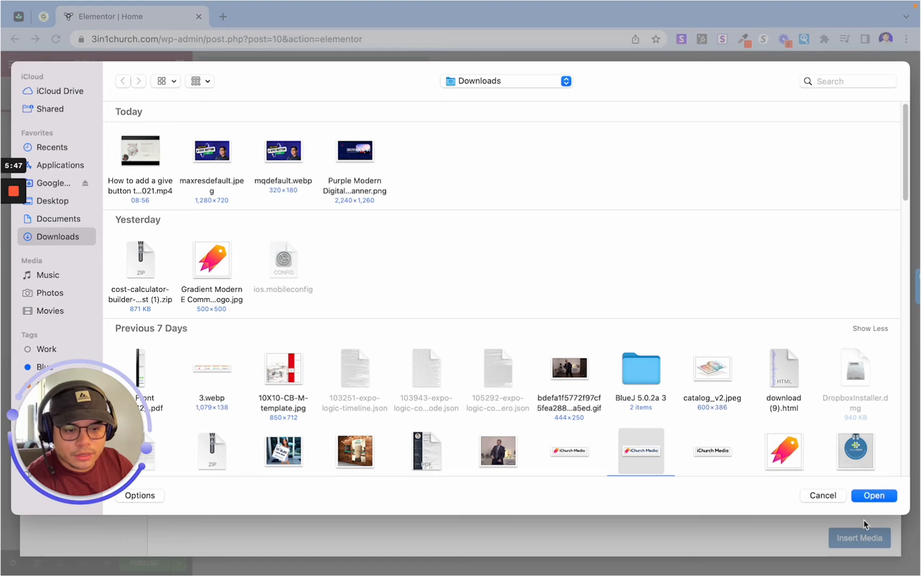
click(873, 495)
click(288, 232)
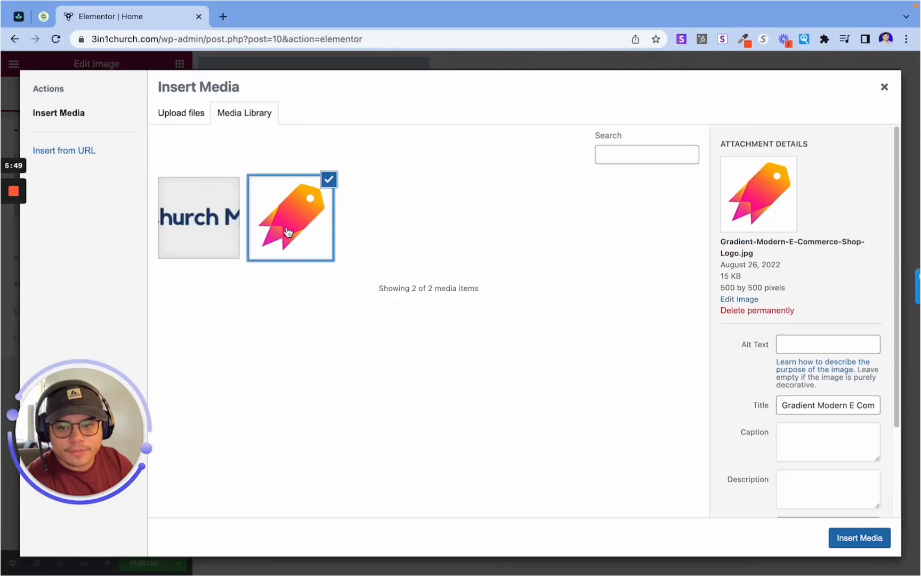
click(226, 226)
click(861, 539)
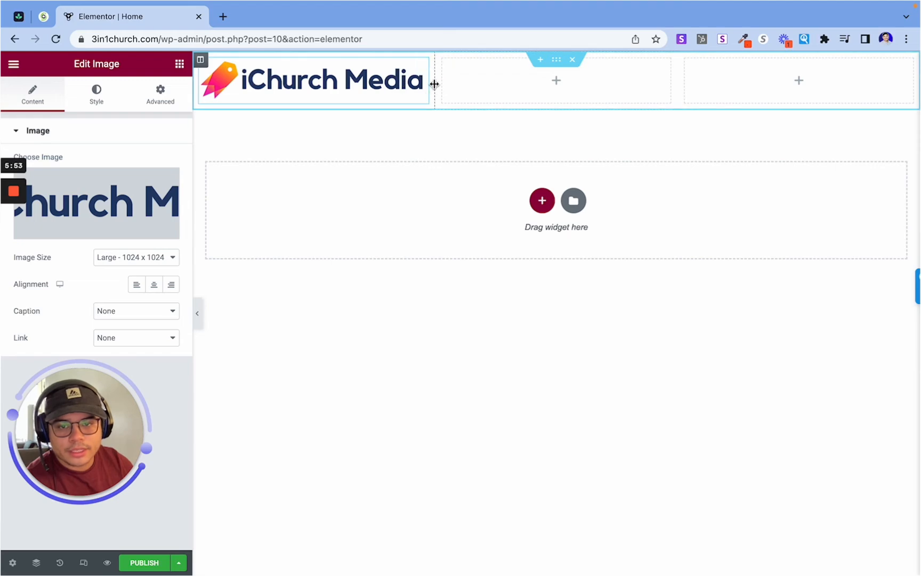
drag(434, 84, 334, 78)
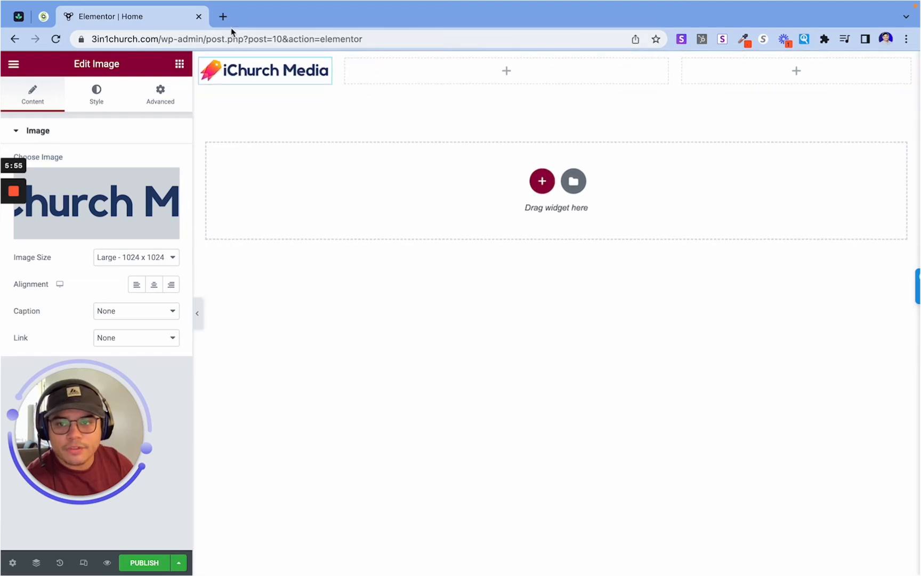
Step: Open ichurchmedia.com in a new tab to examine its header layout, and return to the Elementor editor
click(224, 18)
click(239, 40)
text(i)
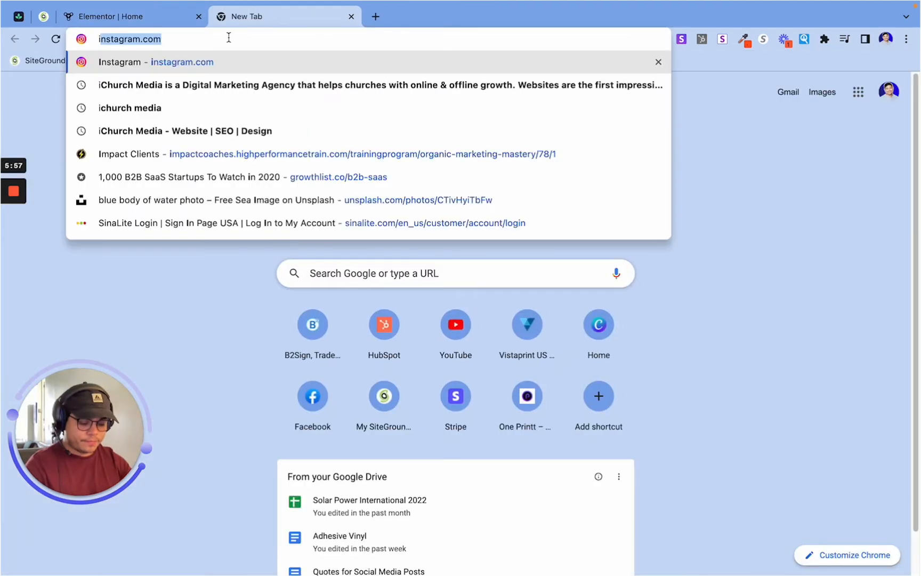
text(churchmedia.com)
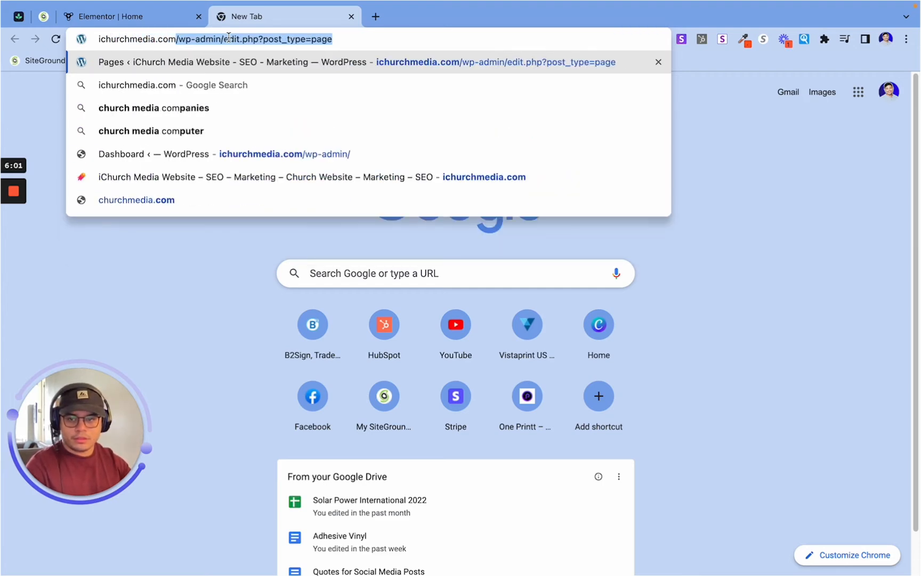
key(BackSpace)
key(Return)
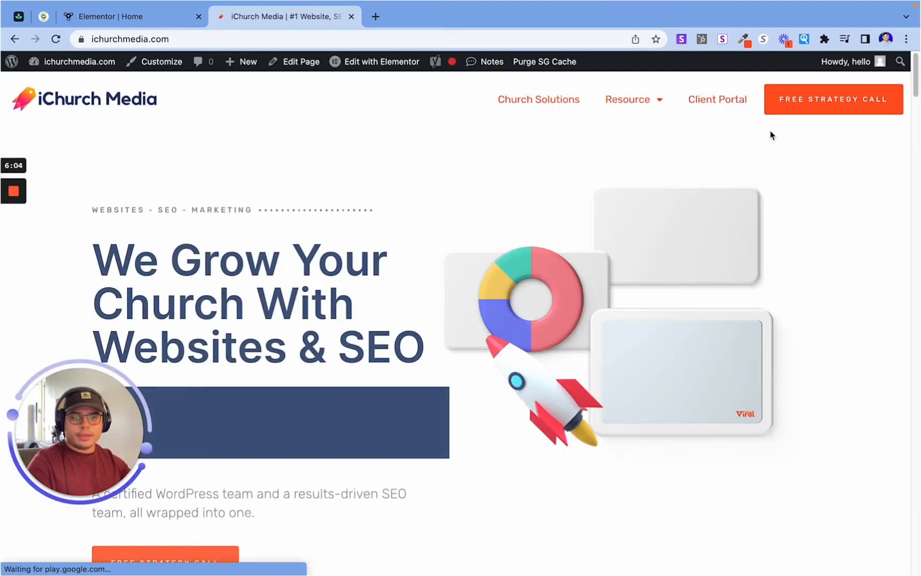
click(124, 16)
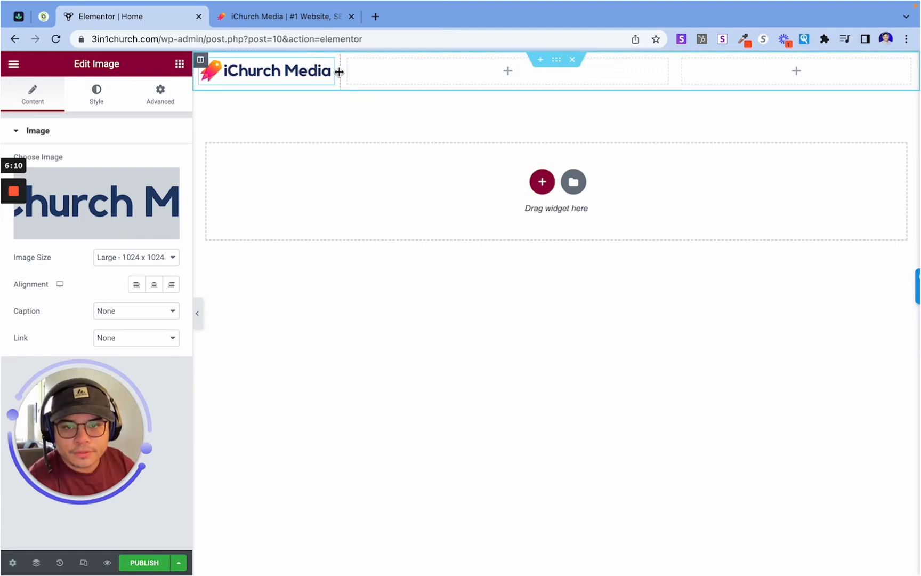
Step: Search the widgets for "men" to look for a menu widget, and clear the search
click(180, 65)
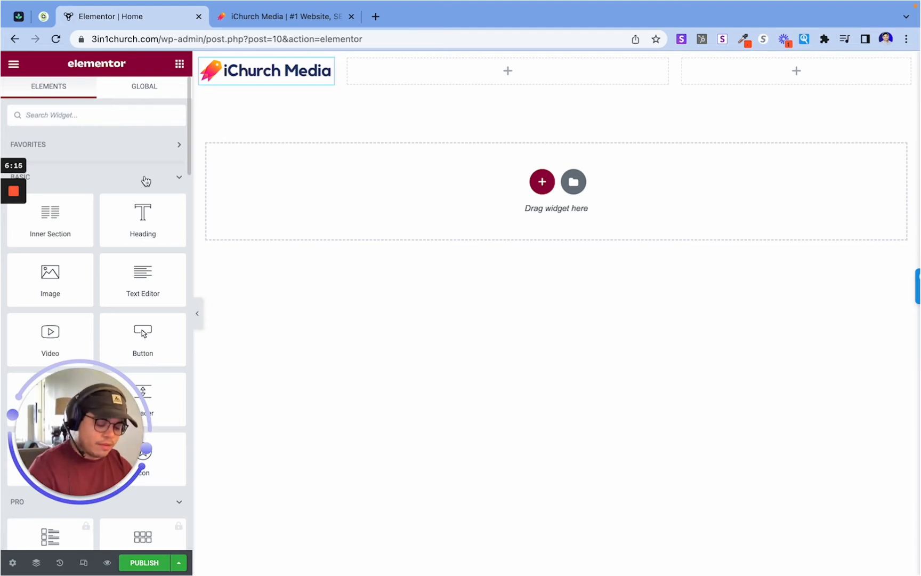
text(men)
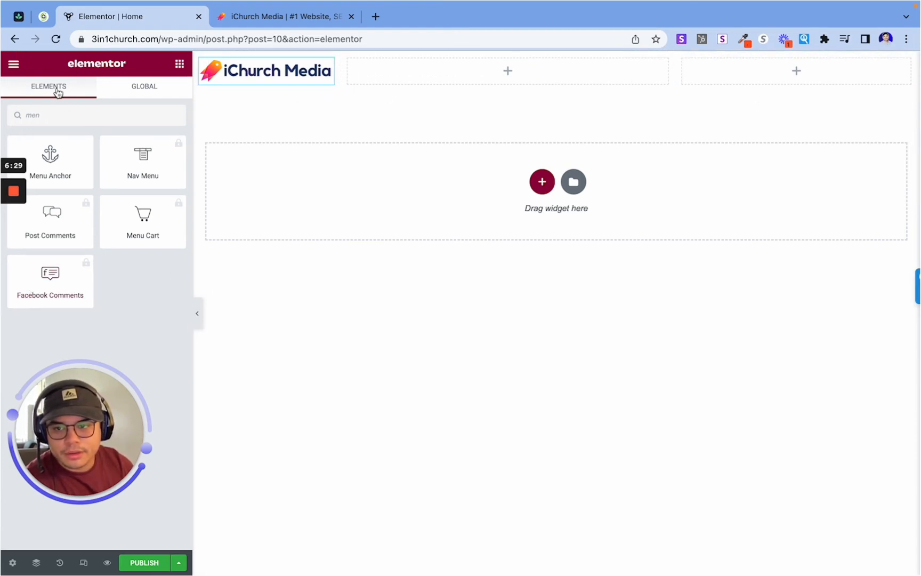
key(BackSpace)
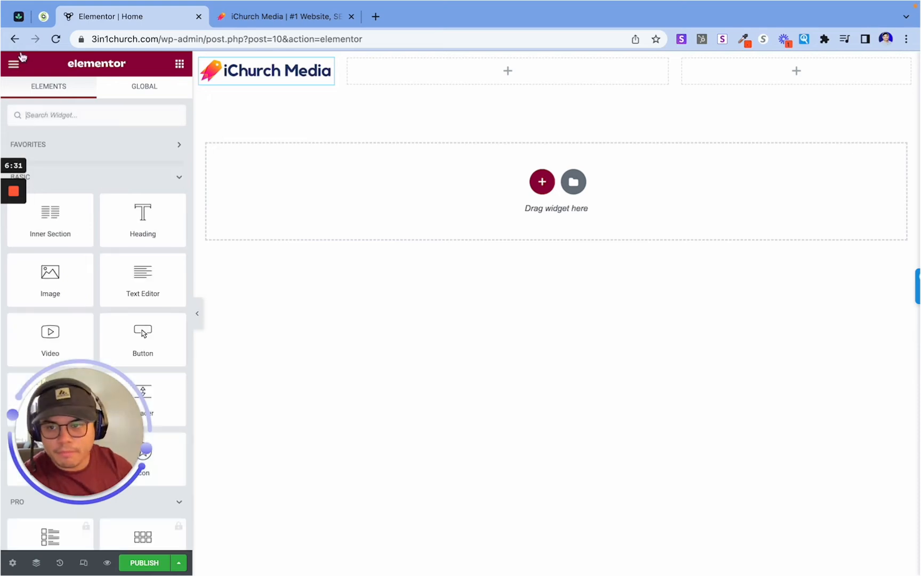
Step: Add a Button widget to the section's third column and align it to the right
scroll(101, 160, down, 1)
drag(130, 325, 756, 76)
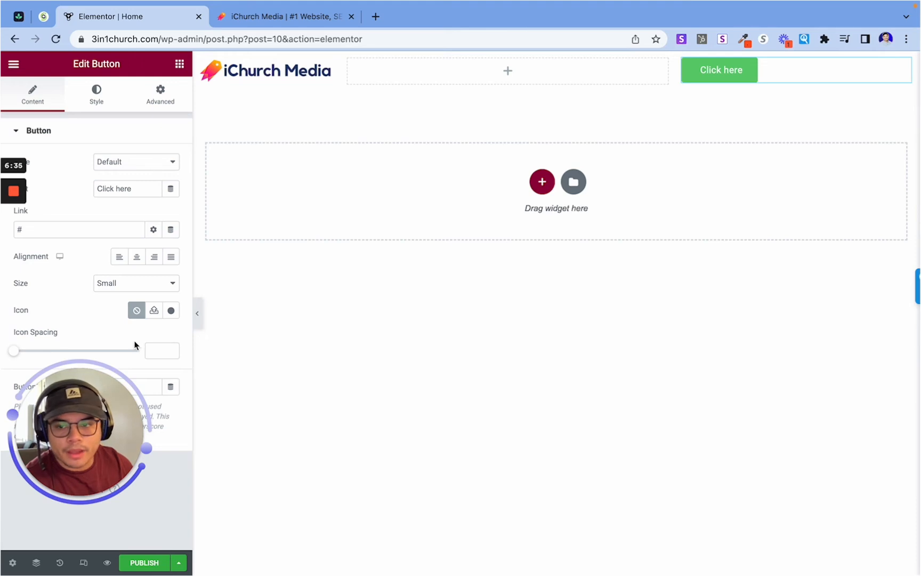
click(137, 261)
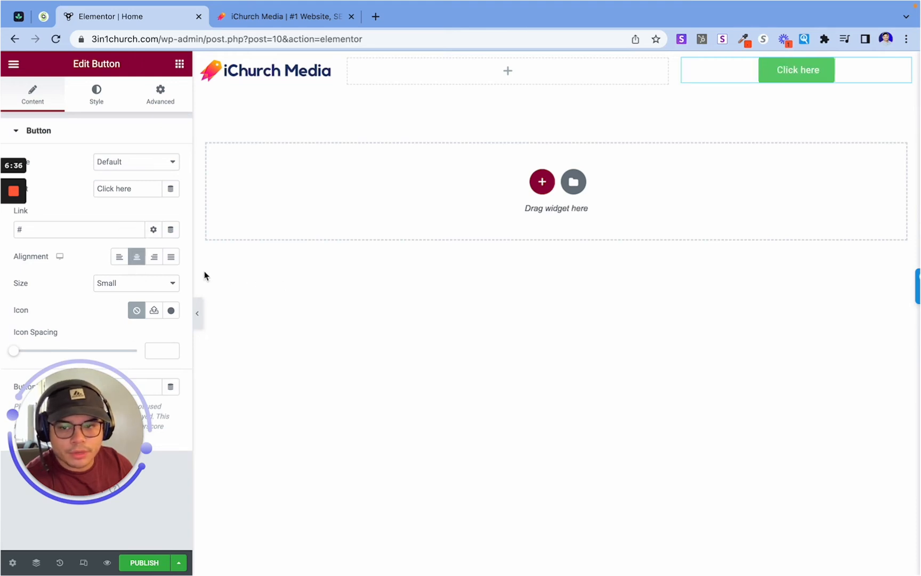
click(154, 257)
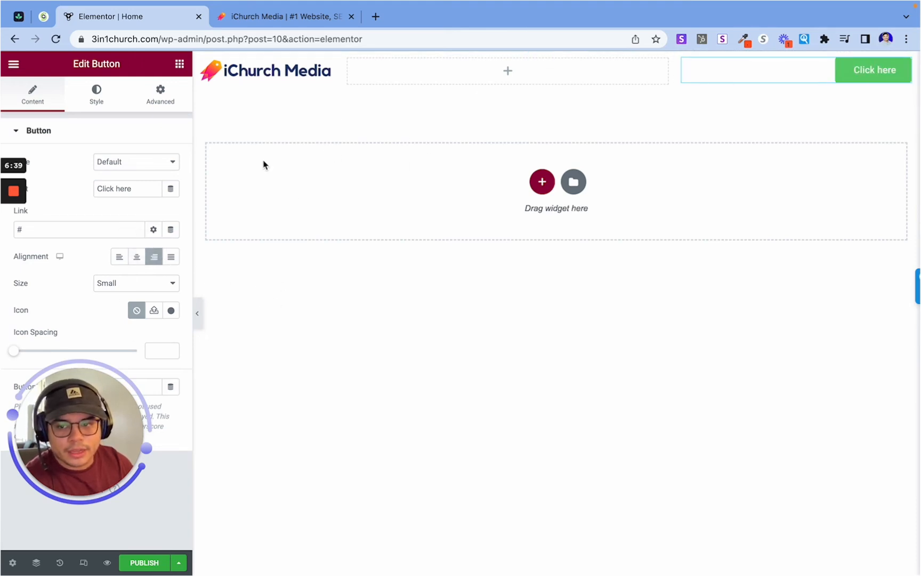
Step: Sample the pinkish-red from the rocket in the iChurch Media logo with the browser's page color picker
click(96, 95)
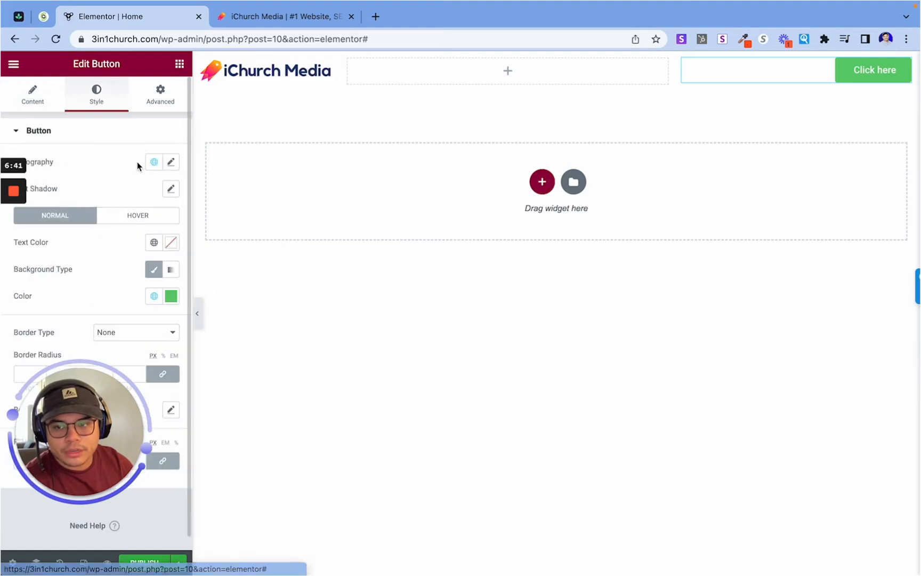
click(744, 40)
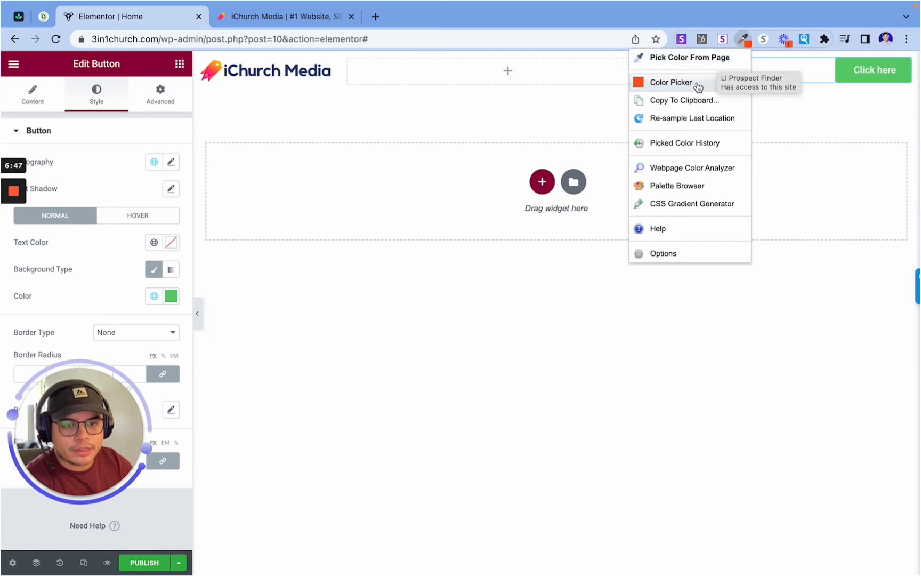
click(703, 60)
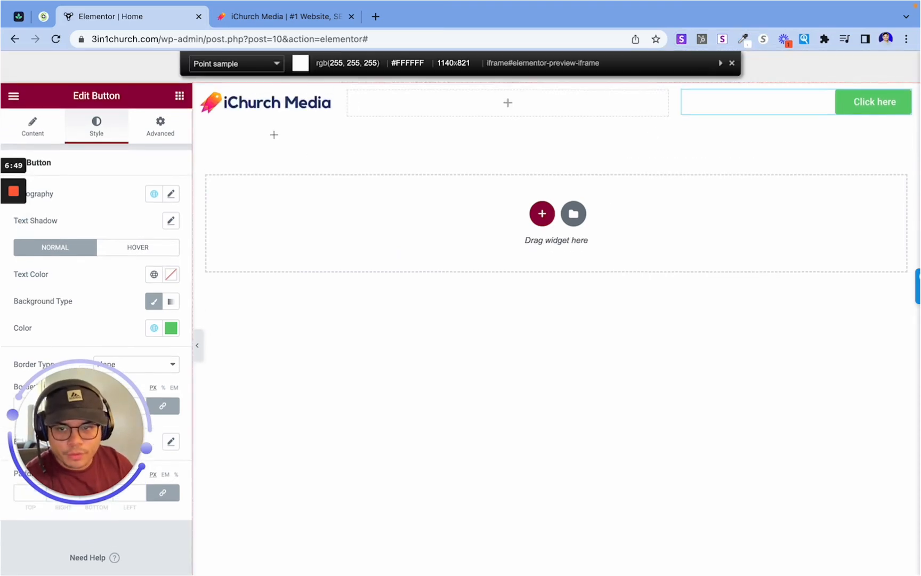
click(210, 102)
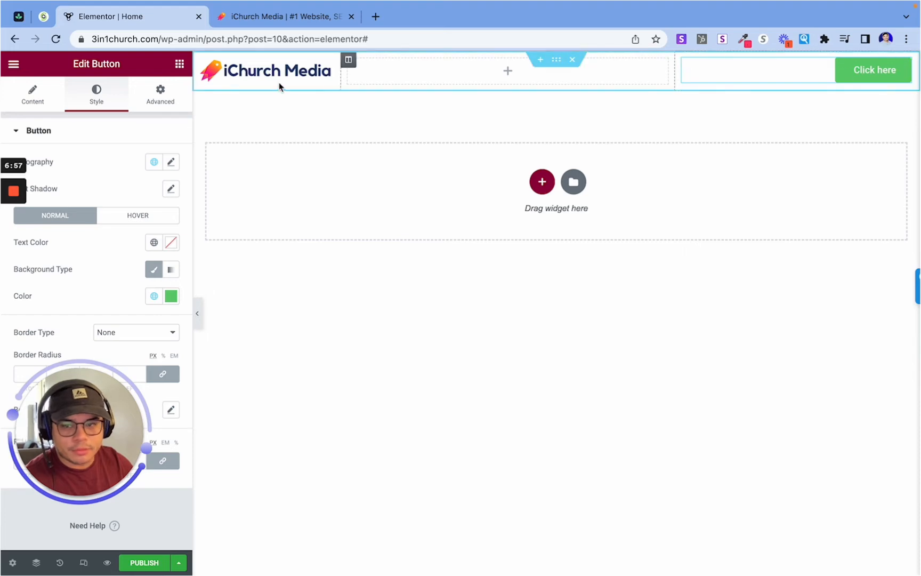
Step: Set the header button's background color to the sampled logo color, #FF3D69
click(154, 297)
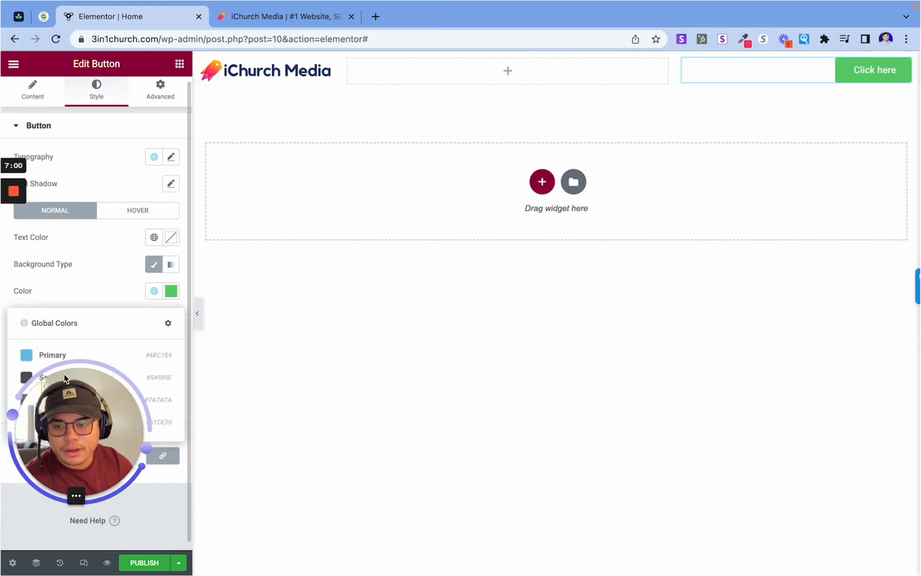
click(171, 291)
drag(57, 360, 57, 244)
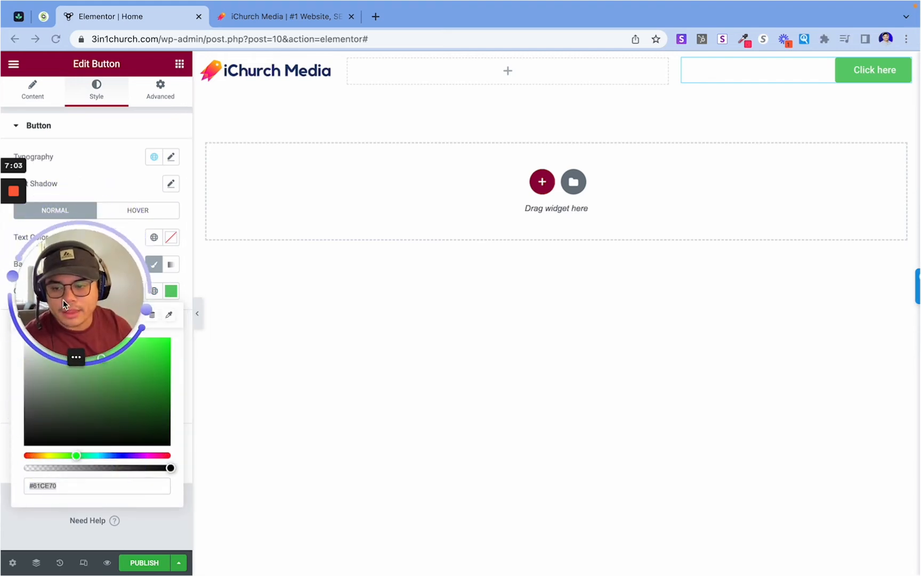
click(61, 485)
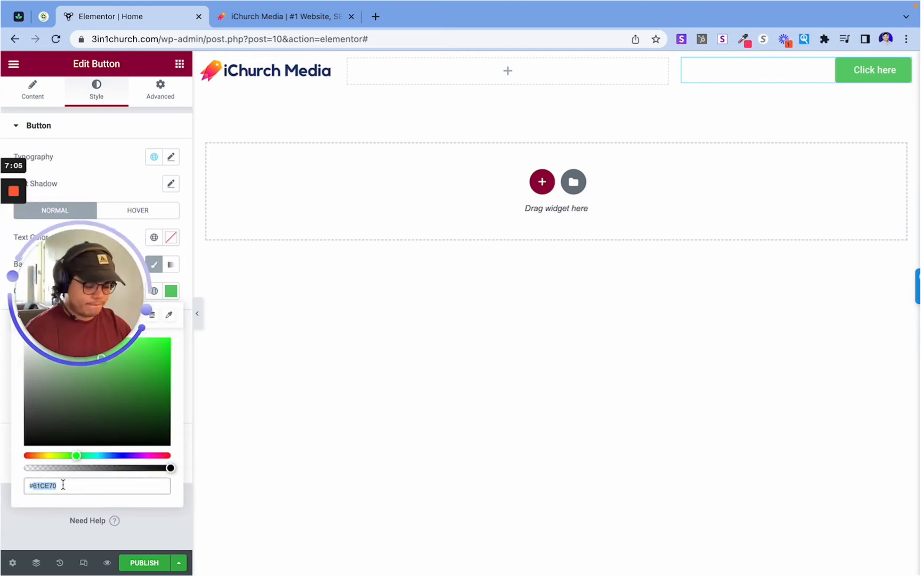
key(BackSpace)
key(super+v)
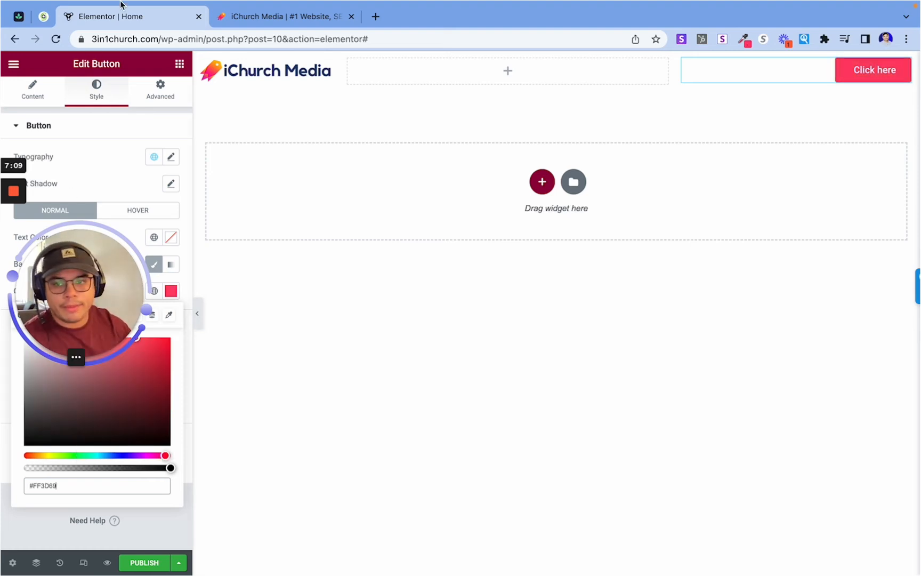
drag(72, 325, 865, 538)
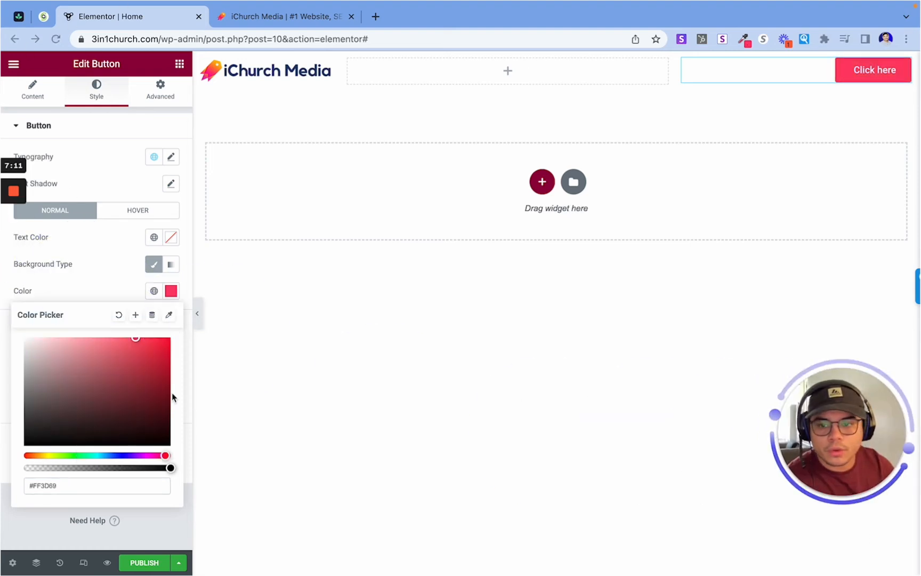
click(121, 281)
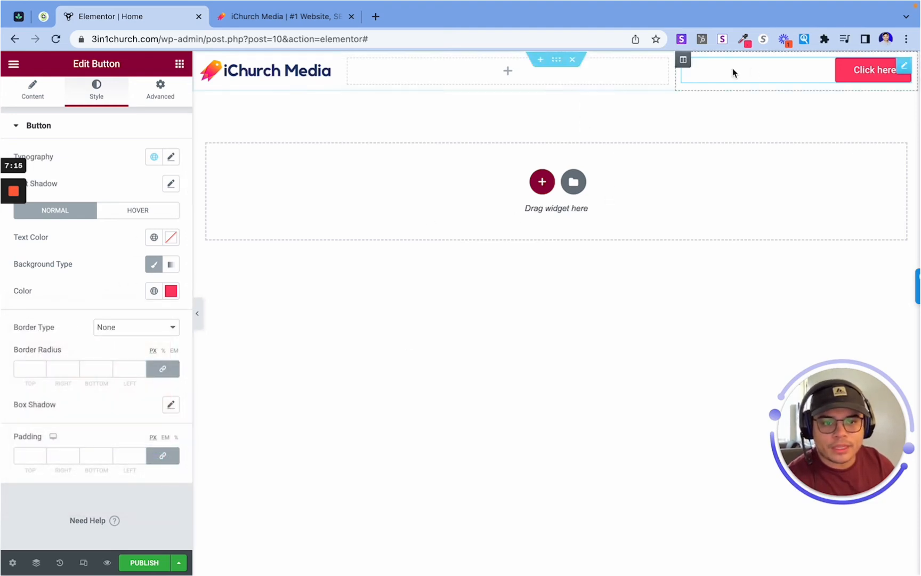
Step: Change the header button's text to "Donate"
click(40, 128)
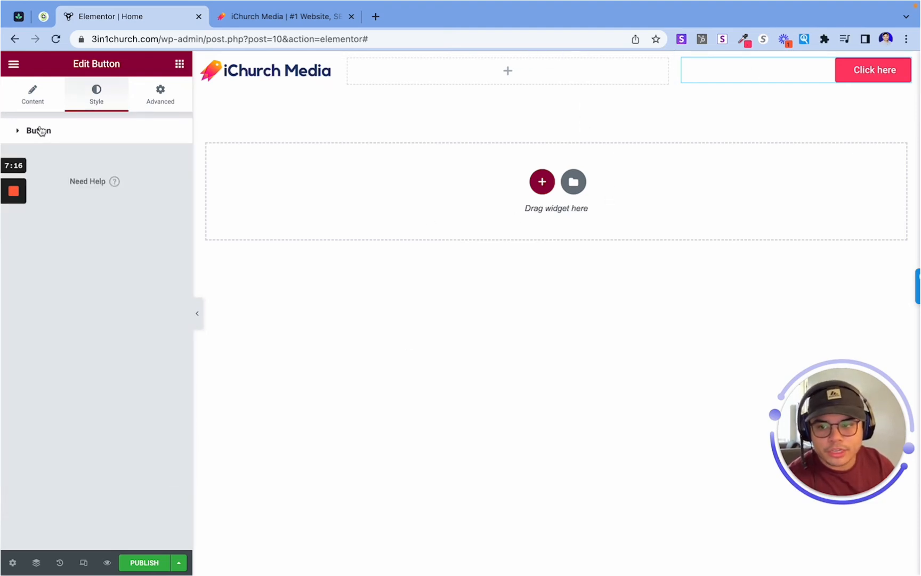
click(32, 100)
triple_click(123, 190)
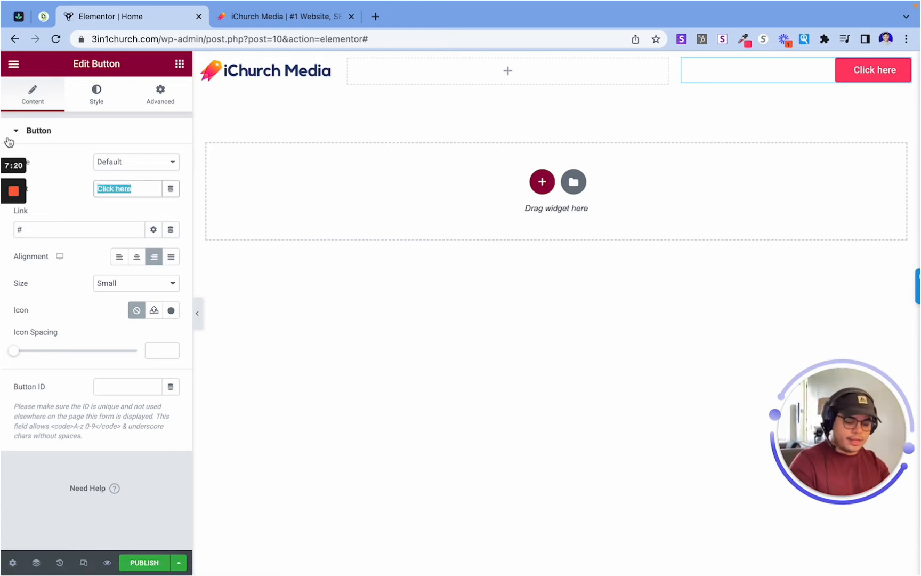
text(Donate)
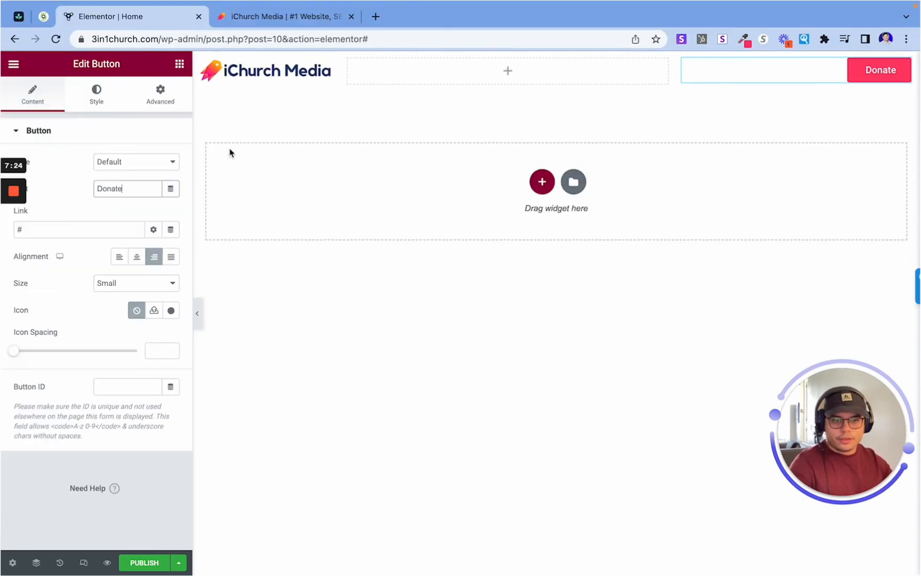
Step: Search the widget library for "nav" to look for a navigation widget, and clear the search
click(477, 385)
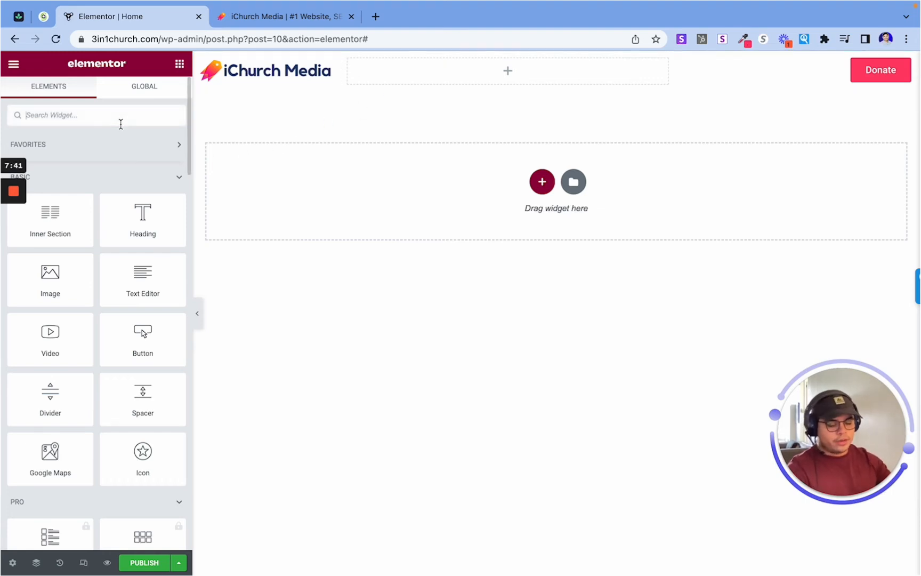
text(nav)
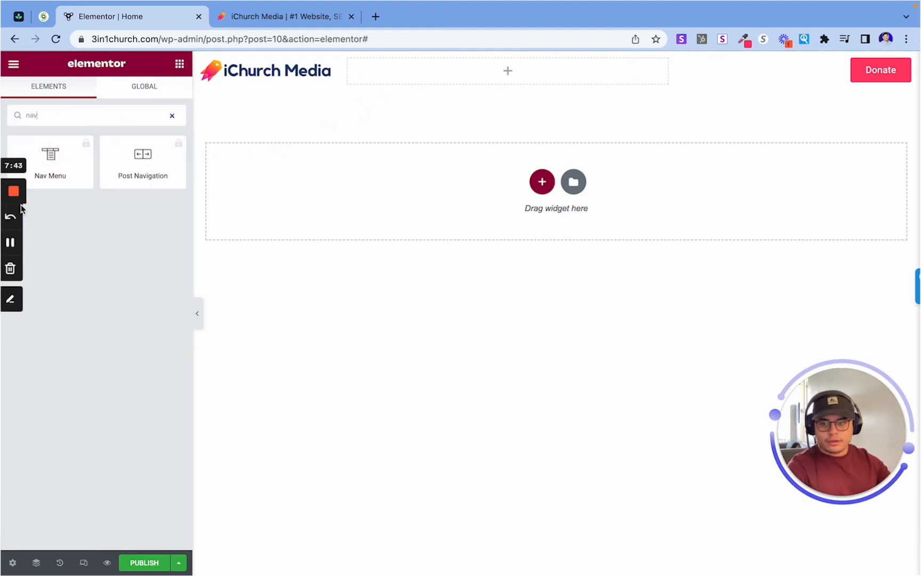
key(BackSpace)
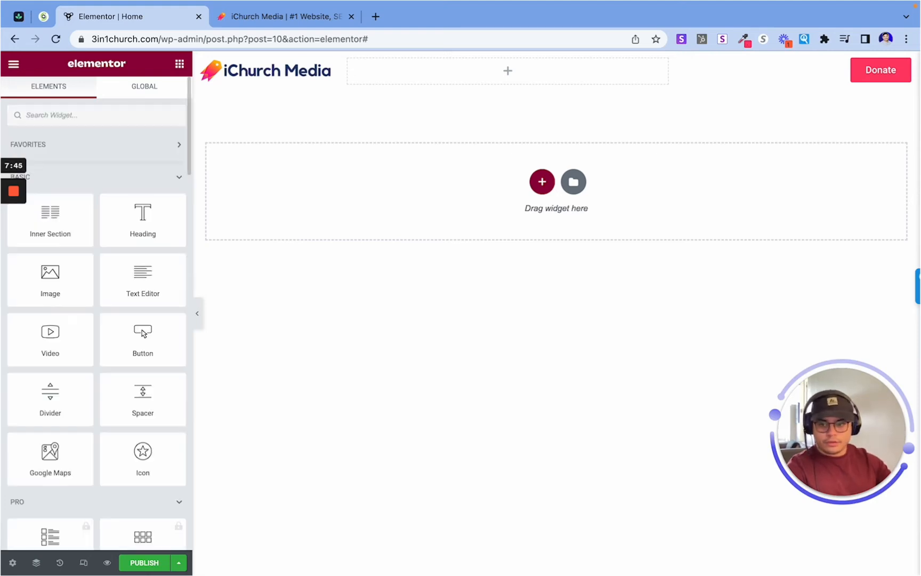
Step: Collapse the Basic, Pro and General categories in the widget library
scroll(162, 163, down, 1)
click(162, 171)
scroll(93, 243, up, 1)
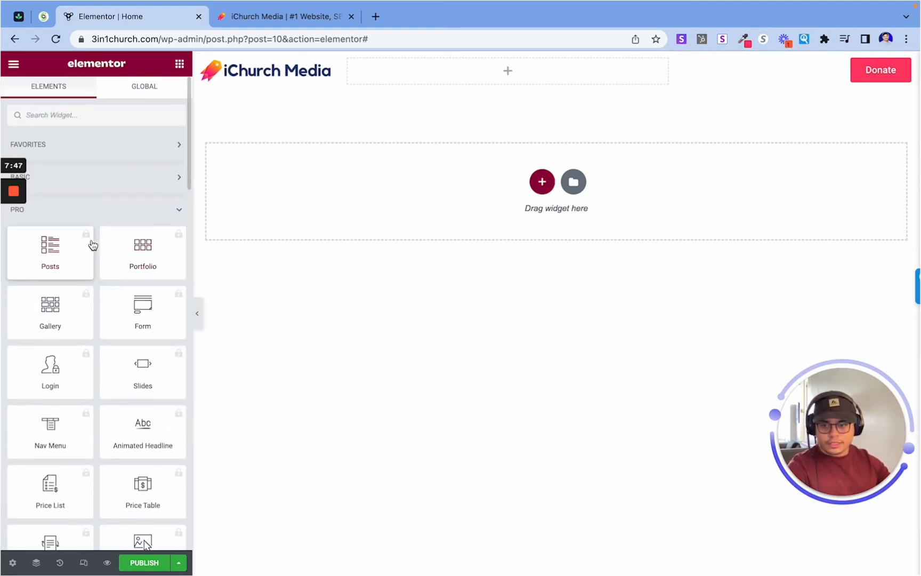
click(179, 213)
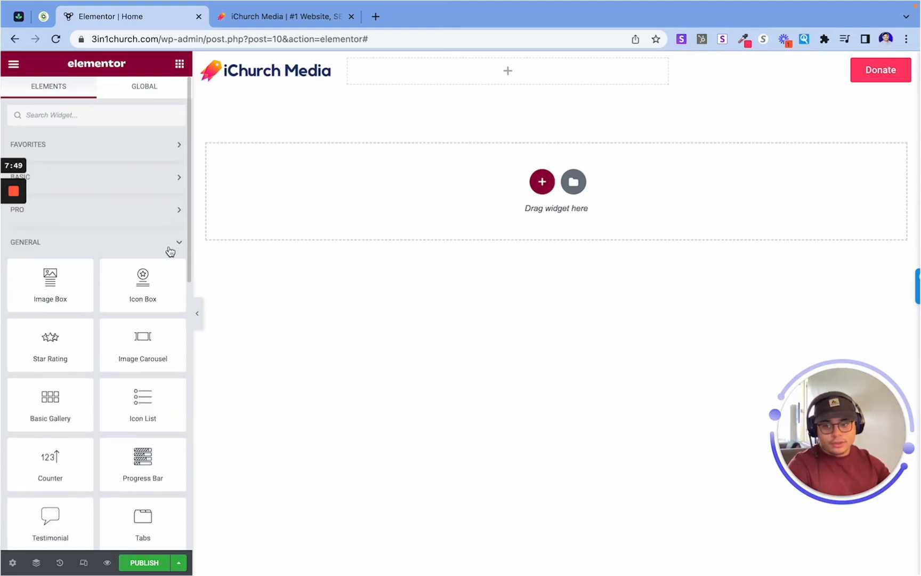
scroll(170, 252, down, 1)
click(175, 243)
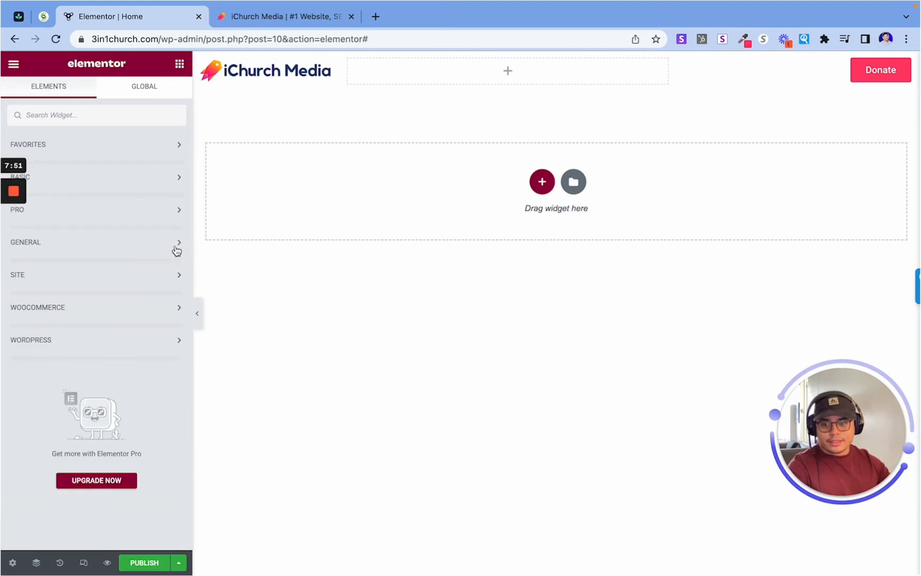
Step: Add the WordPress Navigation Menu widget to the header section's middle column and follow its link to create a menu
click(164, 340)
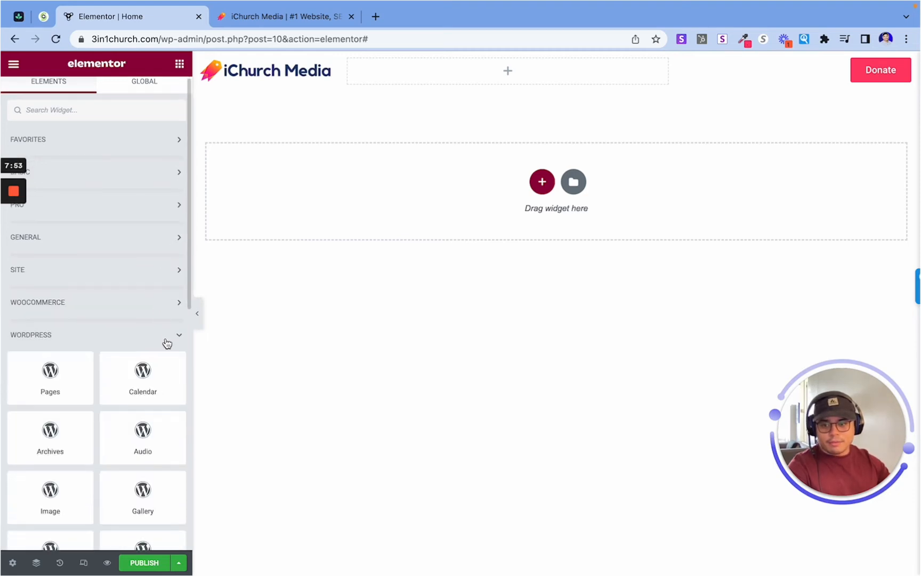
scroll(167, 340, down, 2)
scroll(163, 336, down, 5)
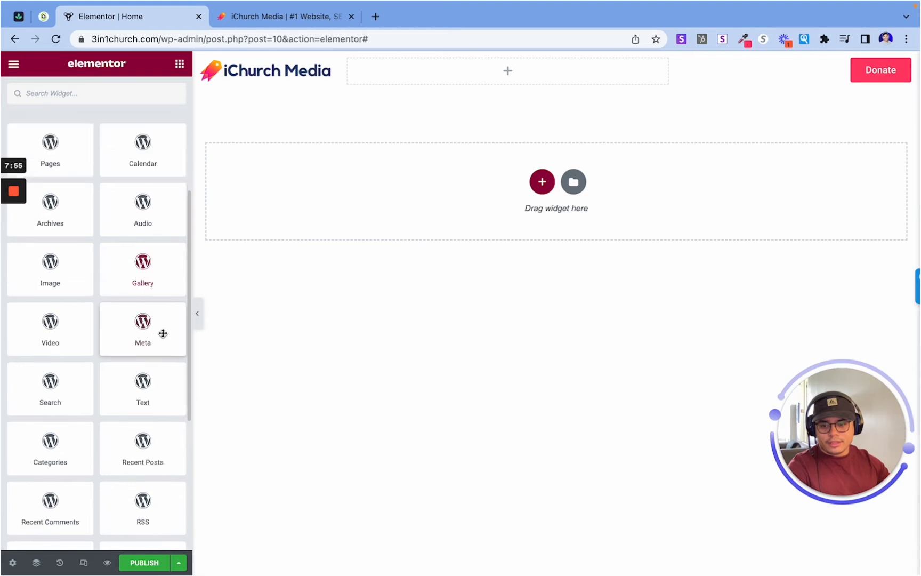
scroll(160, 336, down, 2)
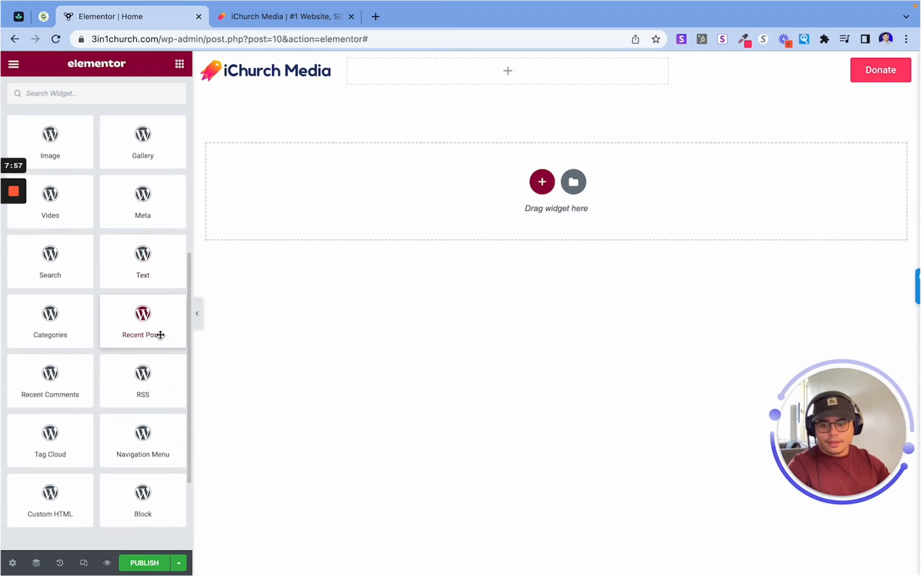
scroll(152, 334, up, 1)
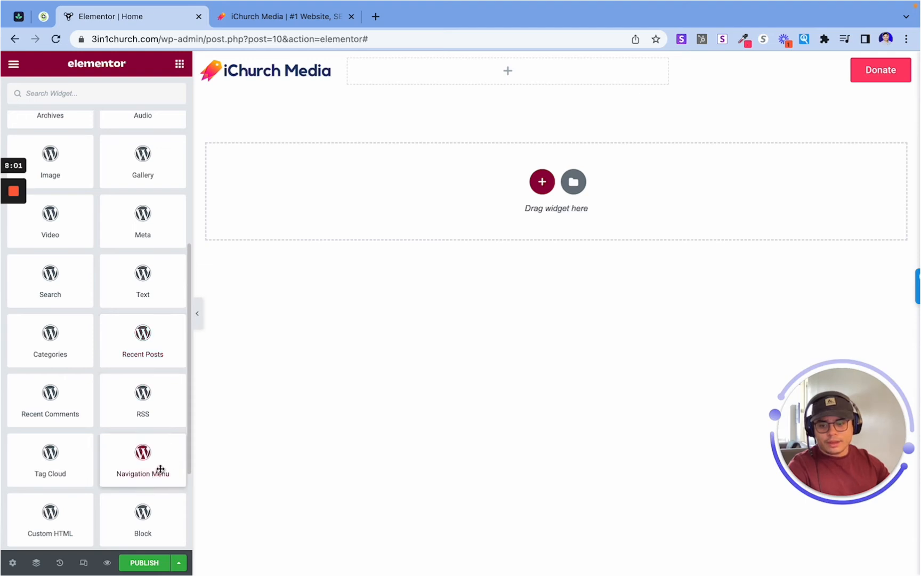
drag(160, 468, 505, 76)
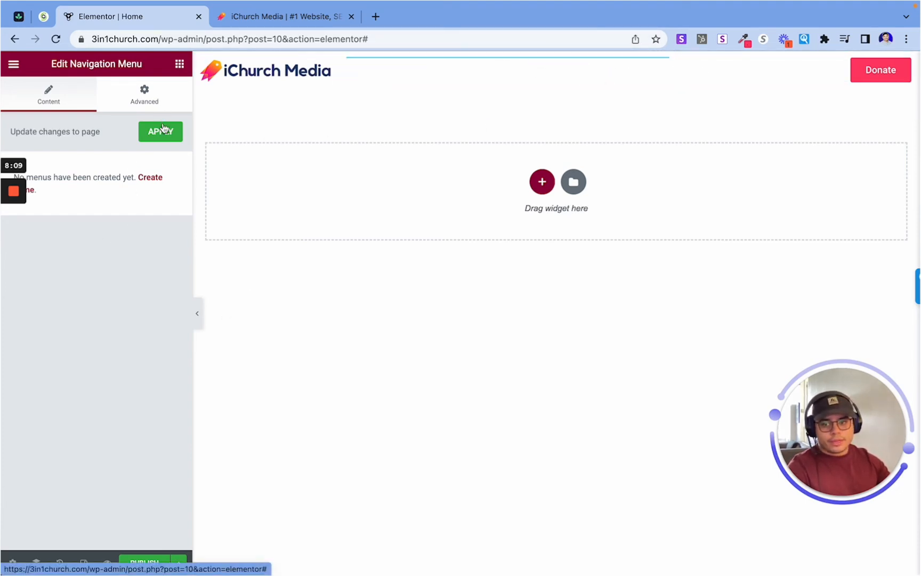
click(159, 184)
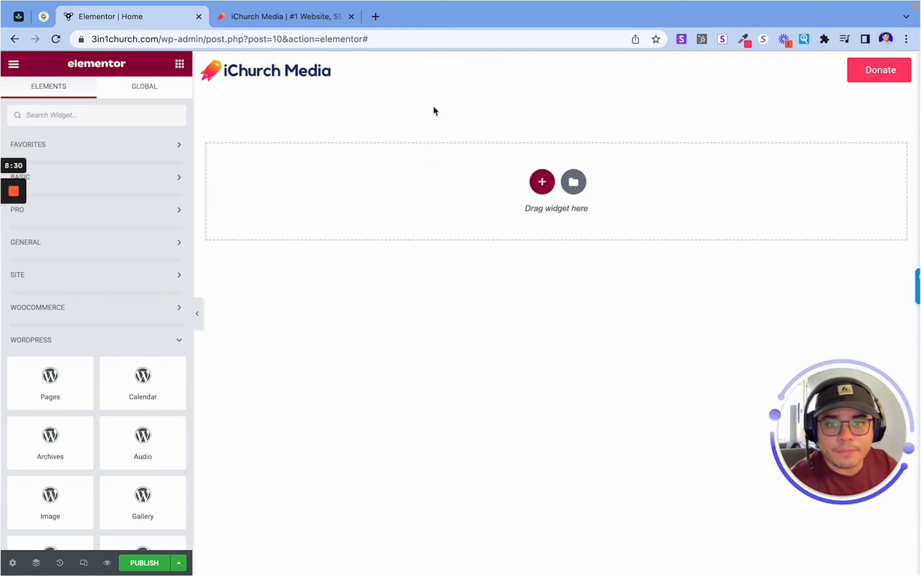
Step: Select the Donate button, switch to Tithe.ly and open the Giving 1.0 Form & App page from the Giving settings
click(875, 79)
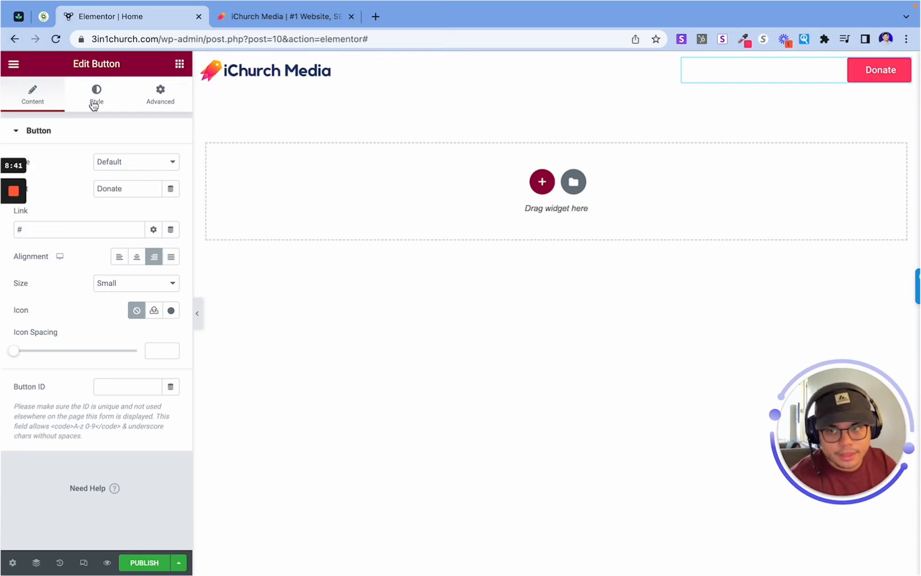
click(19, 16)
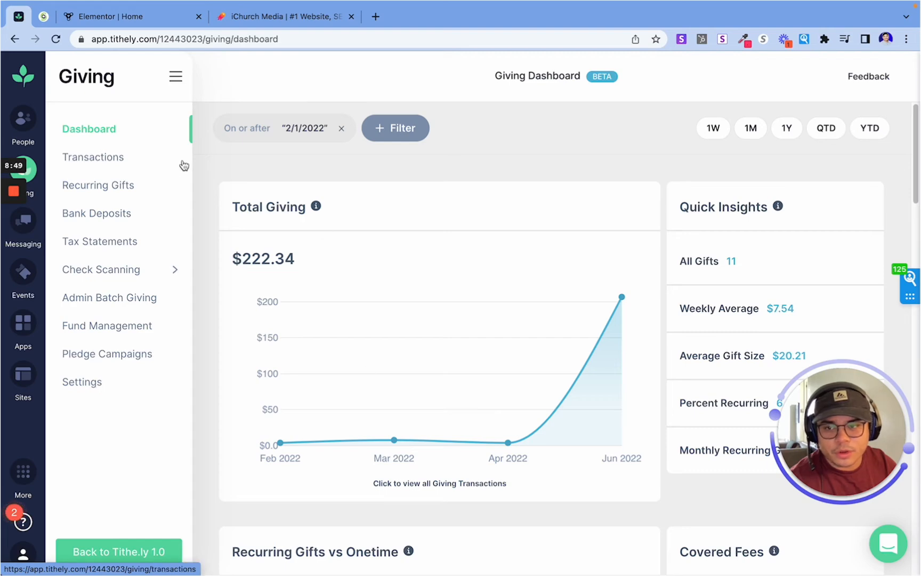
click(29, 88)
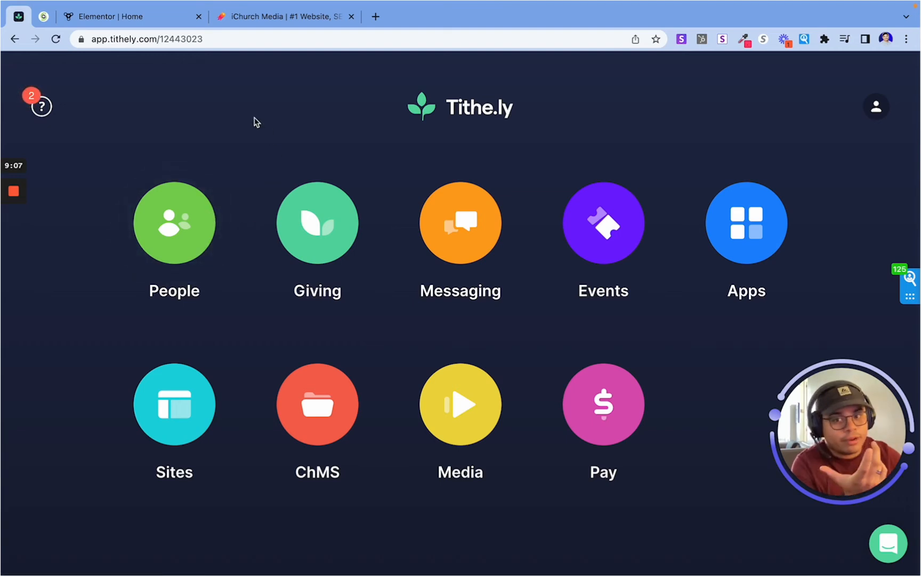
click(298, 237)
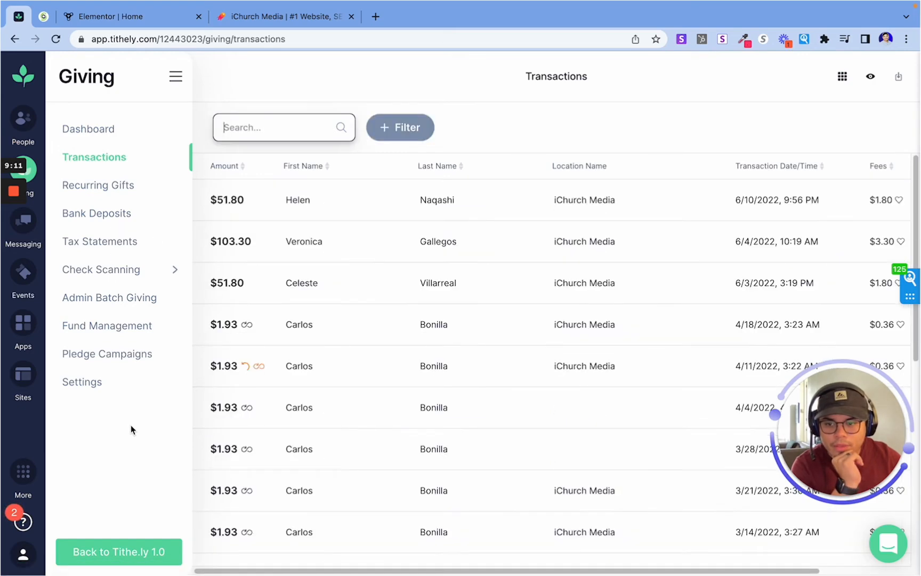
click(97, 384)
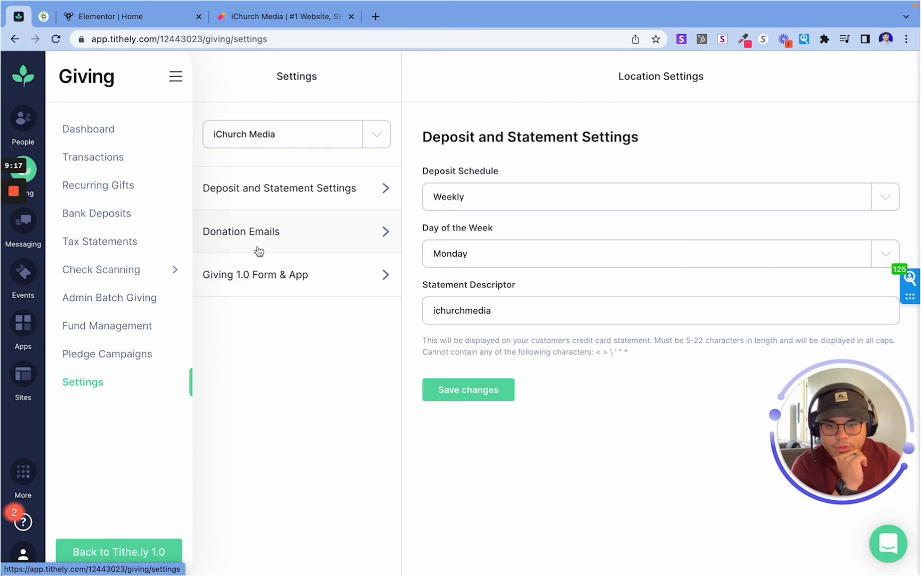
click(288, 286)
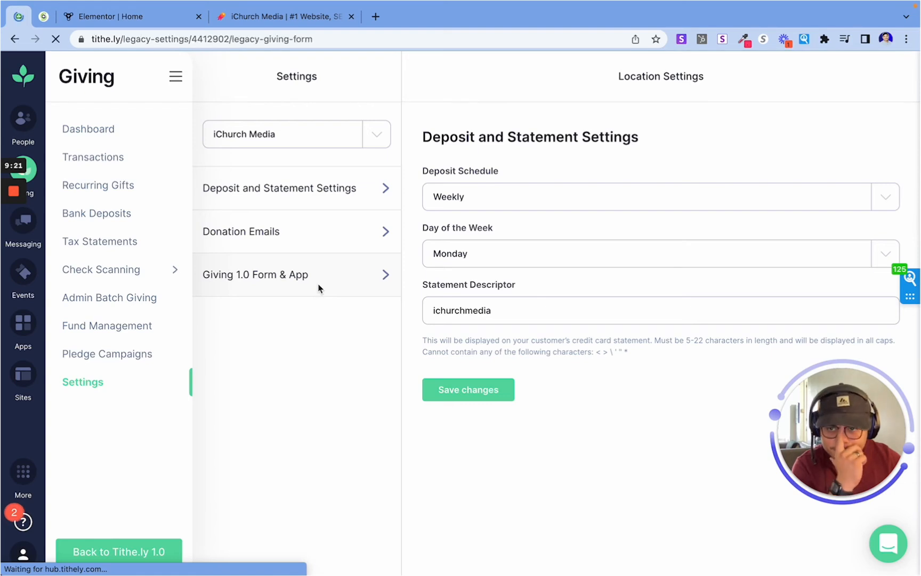
Step: Copy the church's Direct Link URL from the Tithe.ly Giving Form page
scroll(356, 297, down, 1)
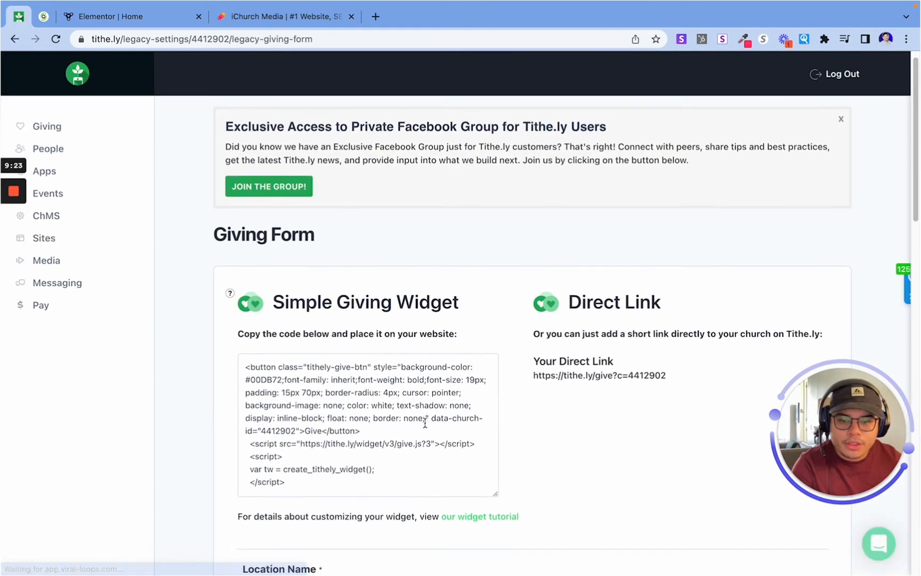
scroll(671, 230, down, 4)
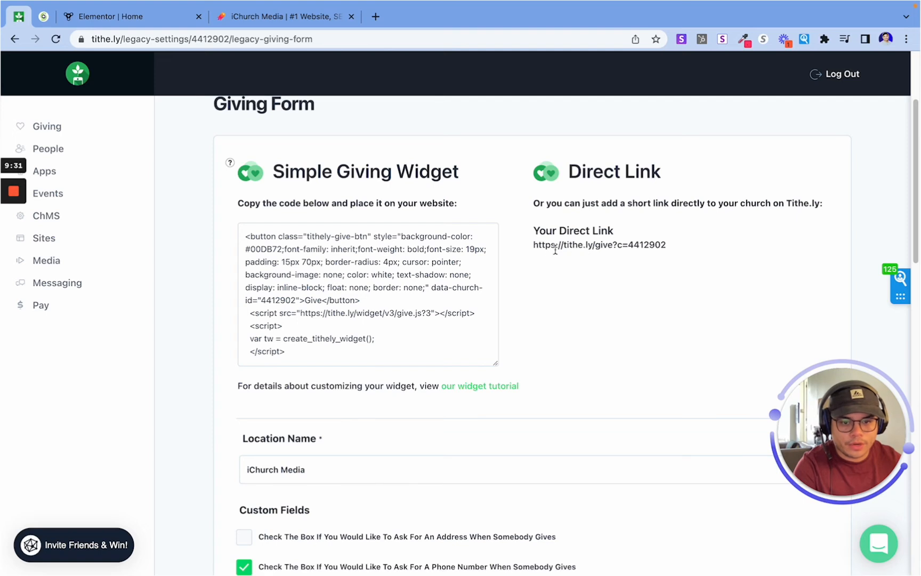
drag(538, 246, 665, 246)
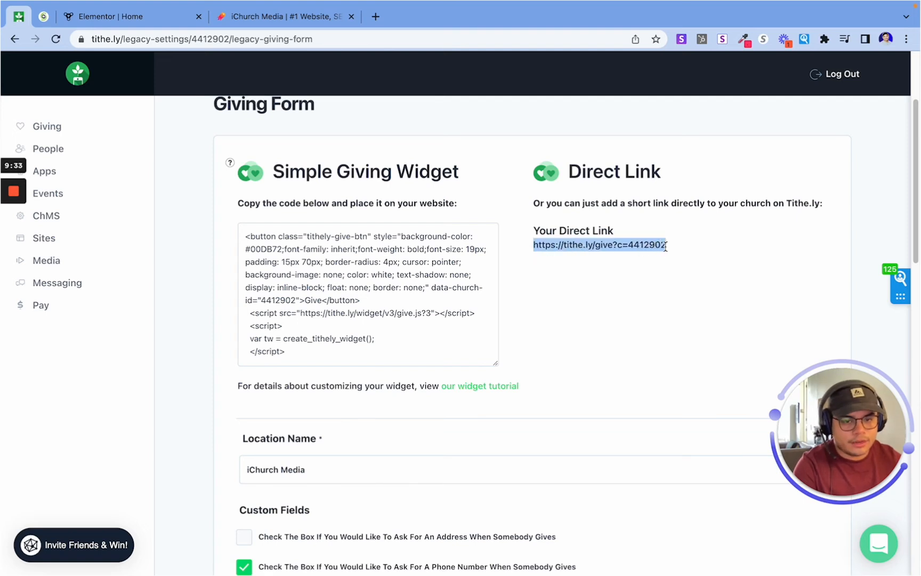
right_click(661, 247)
click(717, 271)
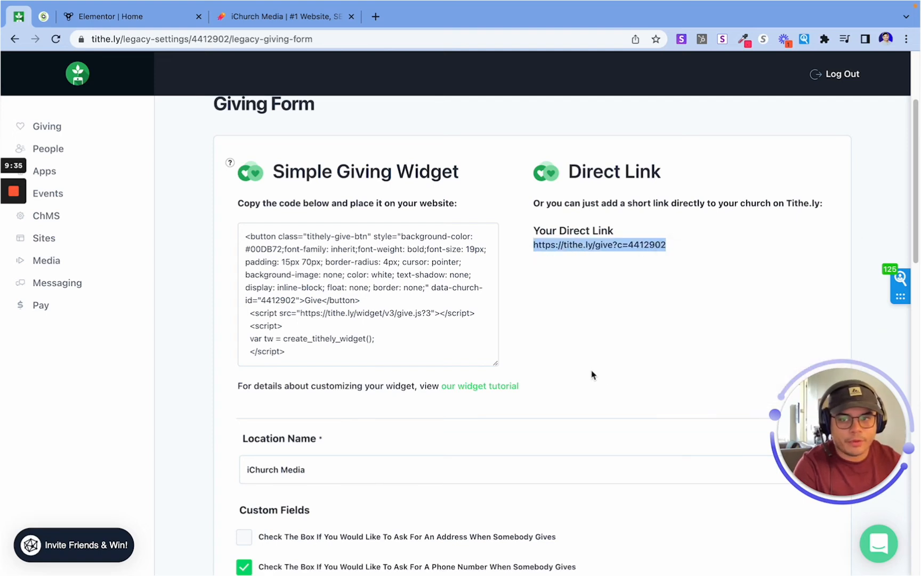
Step: Switch to the Elementor editor and replace the Donate button's link with the copied Tithe.ly direct link
click(44, 17)
click(89, 15)
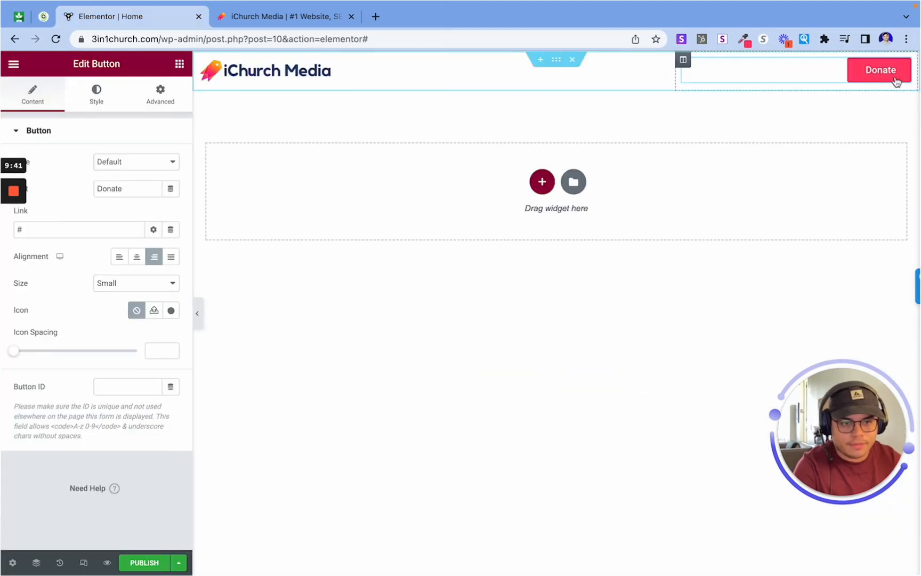
click(114, 228)
key(BackSpace)
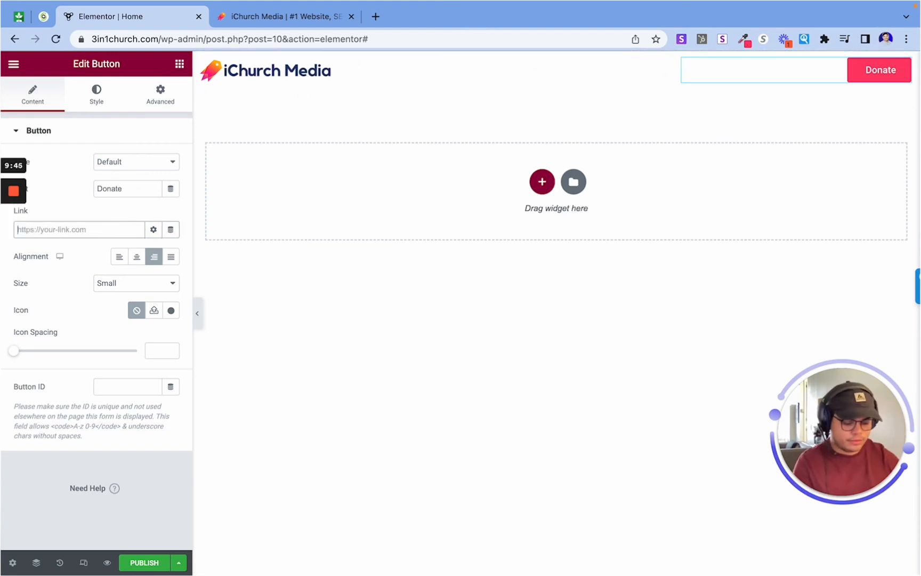
key(super+v)
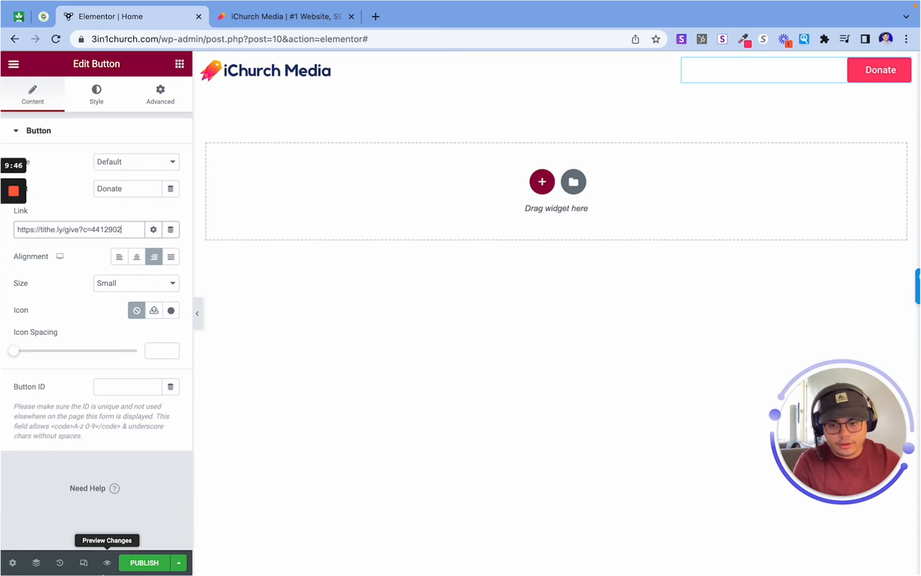
Step: Publish the Home page, preview it and test that its Donate button opens the Tithe.ly giving form
click(165, 568)
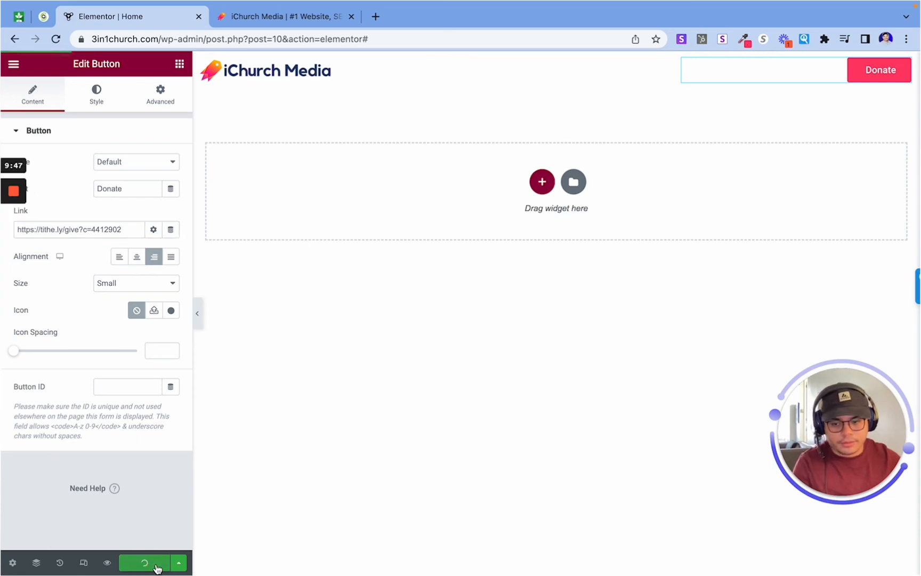
click(106, 565)
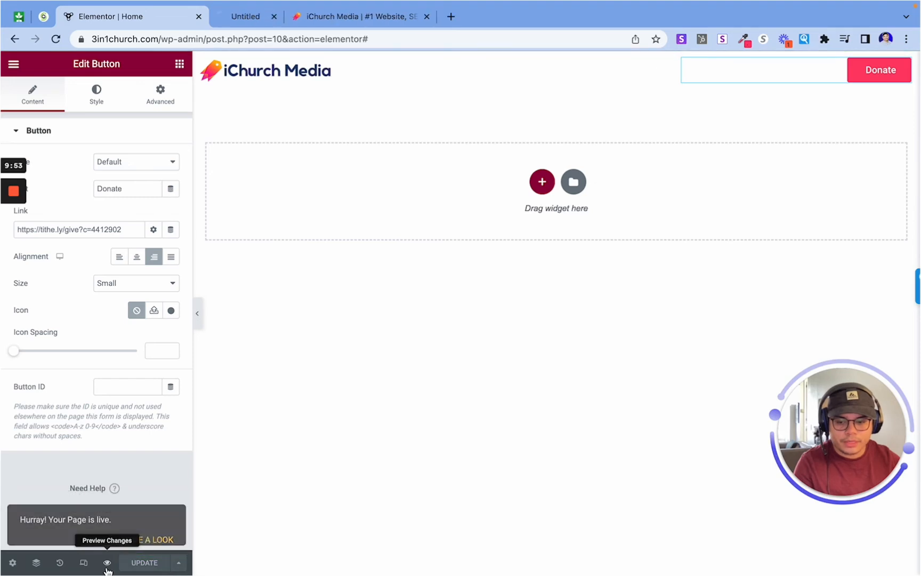
click(285, 17)
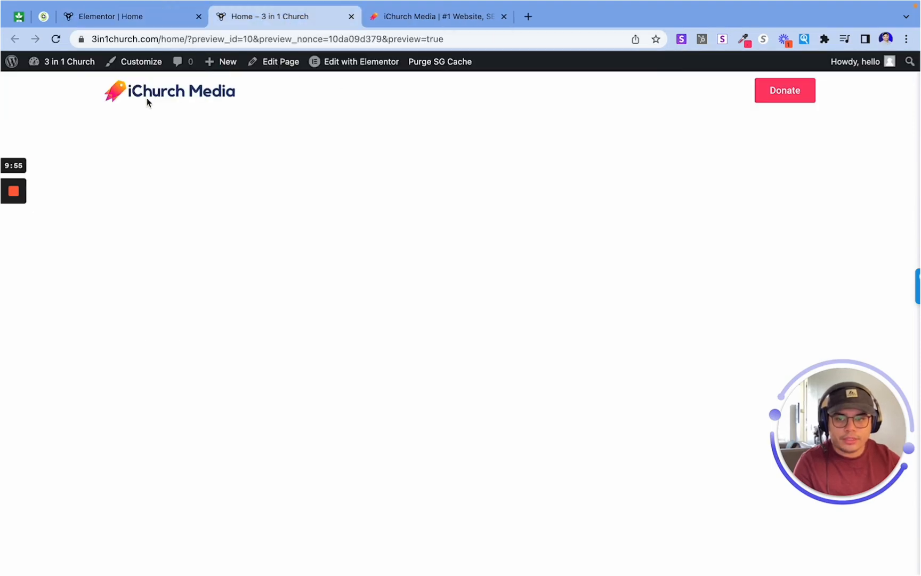
click(774, 99)
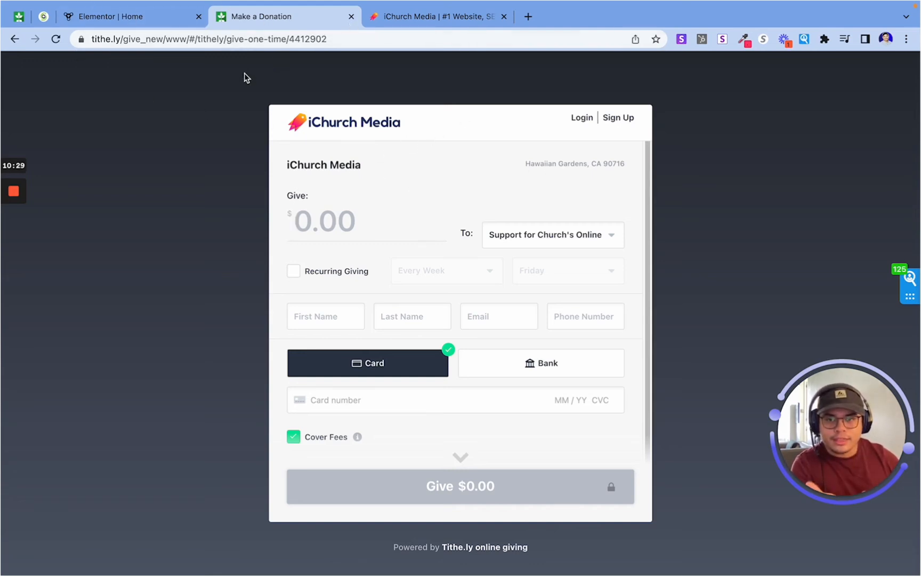
mouse_move(8, 205)
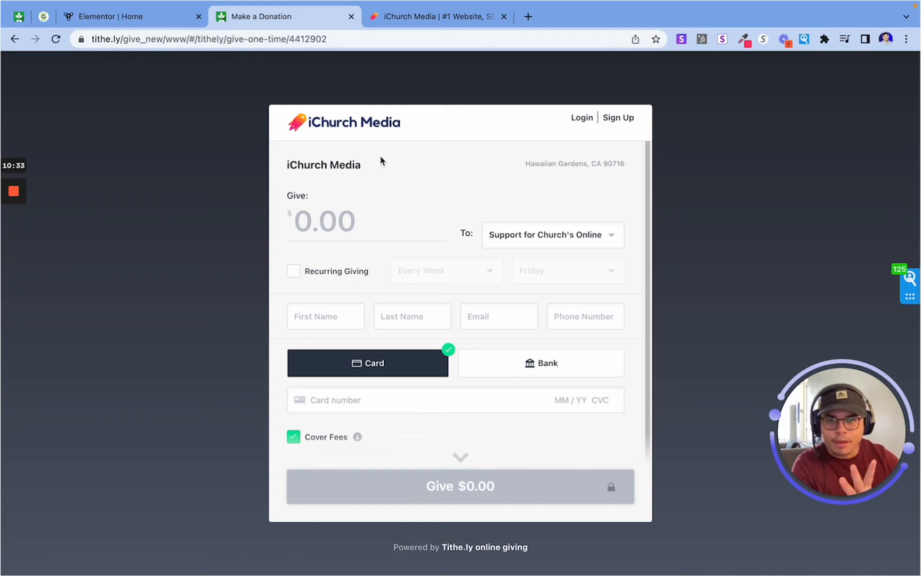
mouse_move(19, 225)
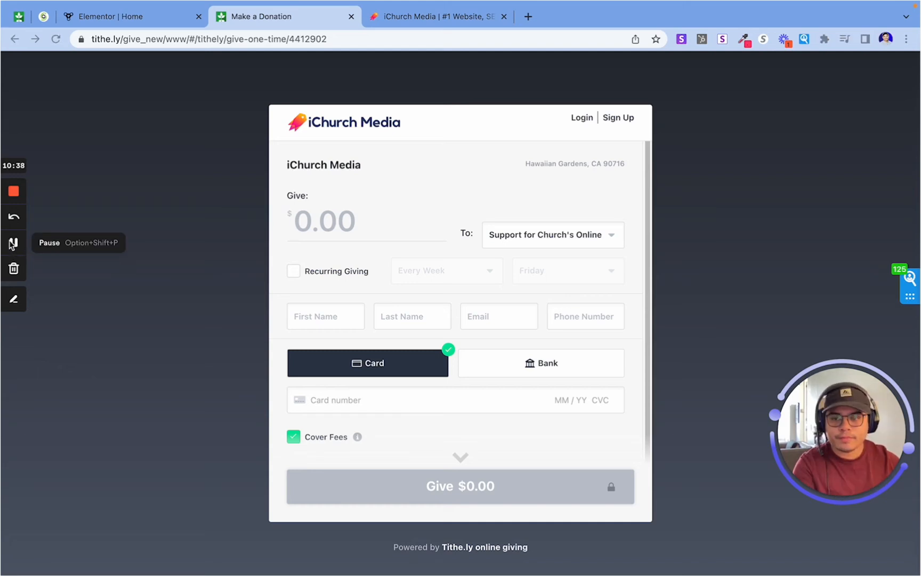
mouse_move(99, 7)
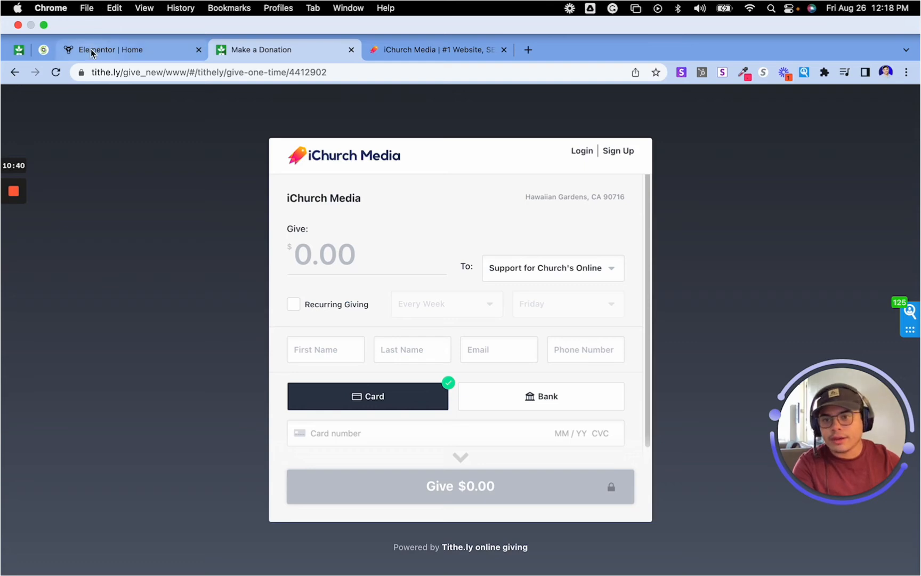
Step: Switch to the Tithe.ly Giving Form page and copy the entire Simple Giving Widget code
click(91, 49)
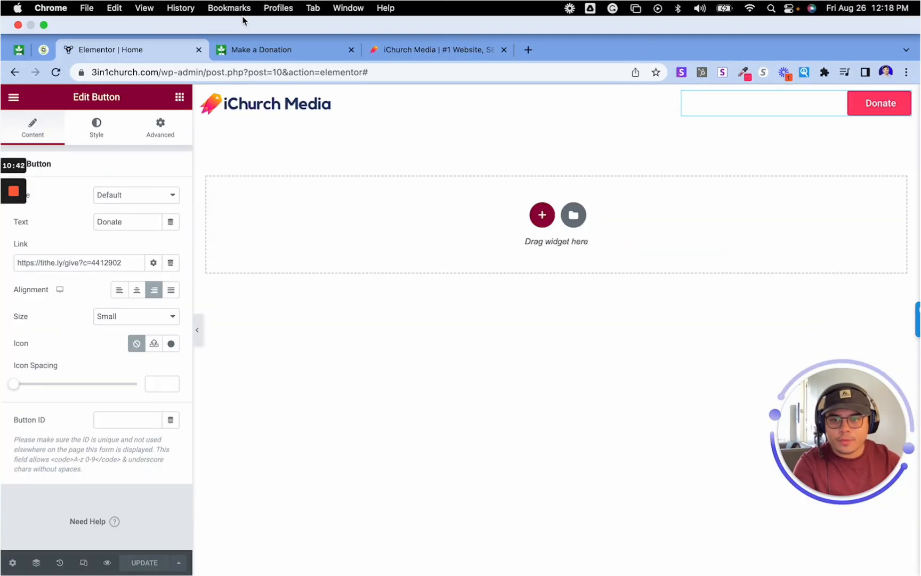
click(19, 51)
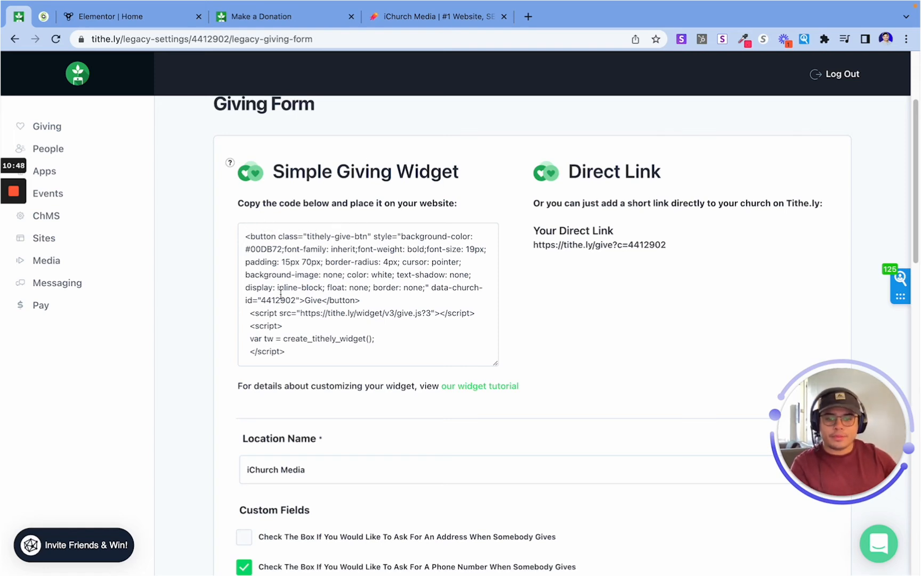
click(405, 355)
drag(414, 362, 246, 235)
right_click(250, 234)
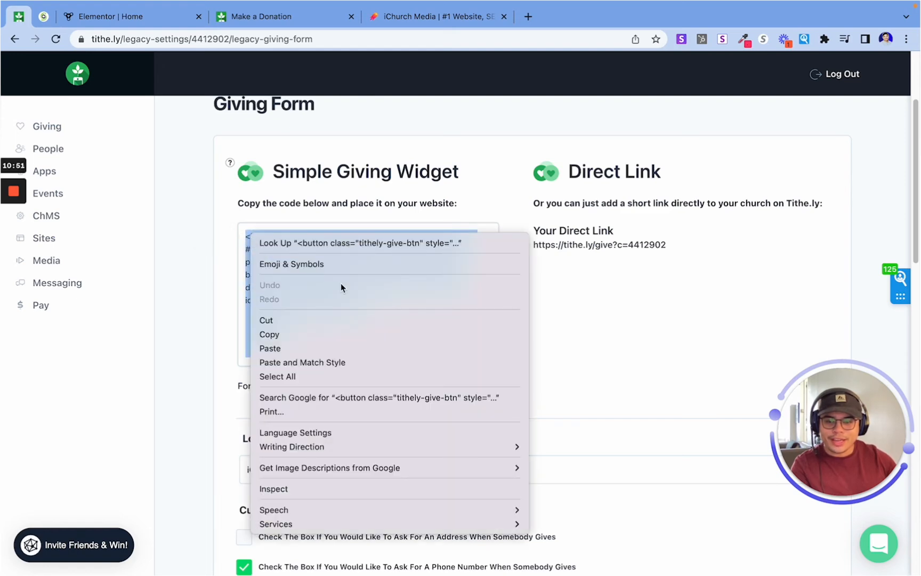
click(349, 334)
Step: Open Tithe.ly's widget tutorial and review its instructions for adding giving to a website
scroll(448, 329, down, 2)
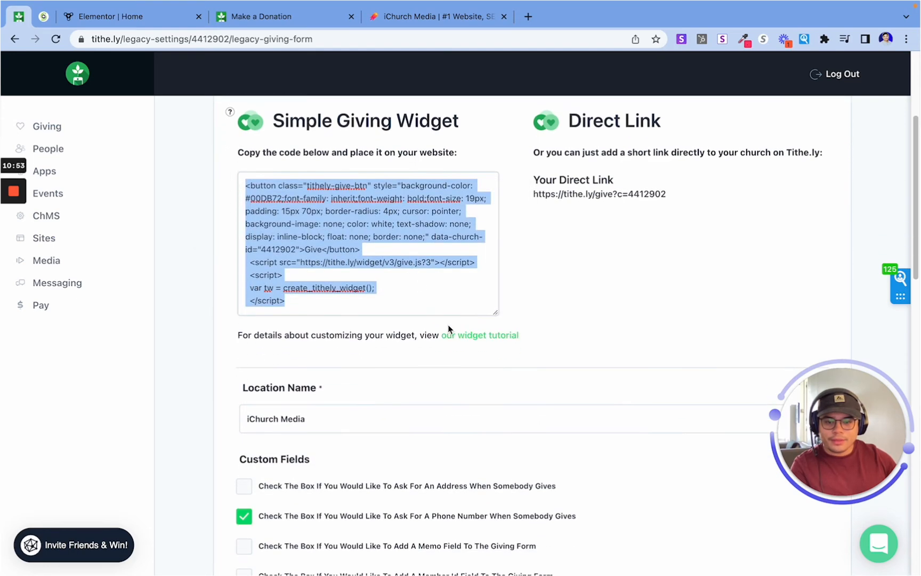
click(476, 339)
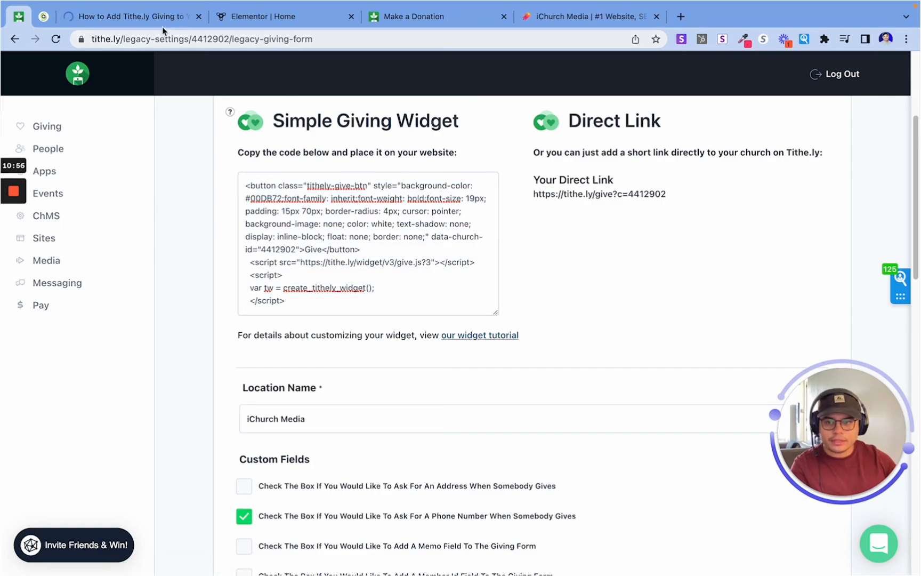
click(157, 20)
scroll(330, 245, down, 8)
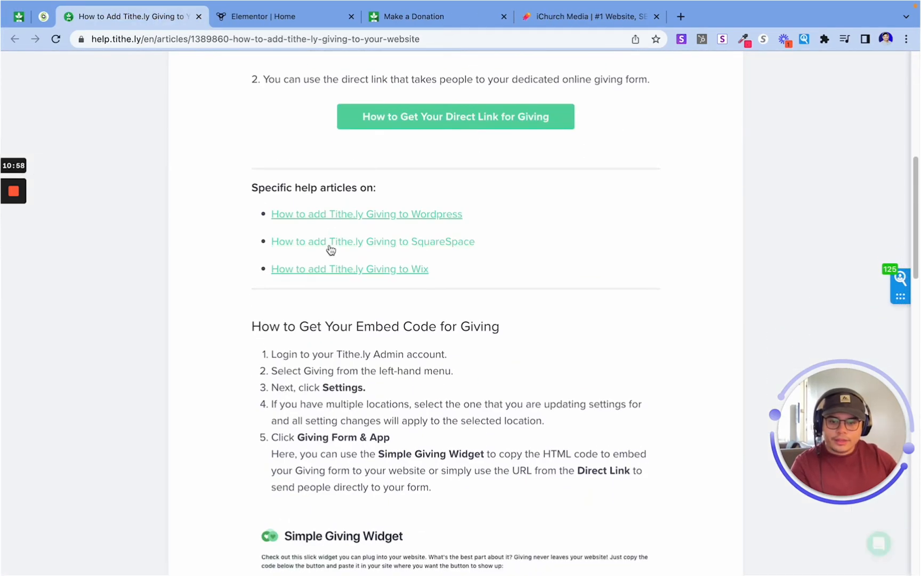
scroll(436, 86, down, 15)
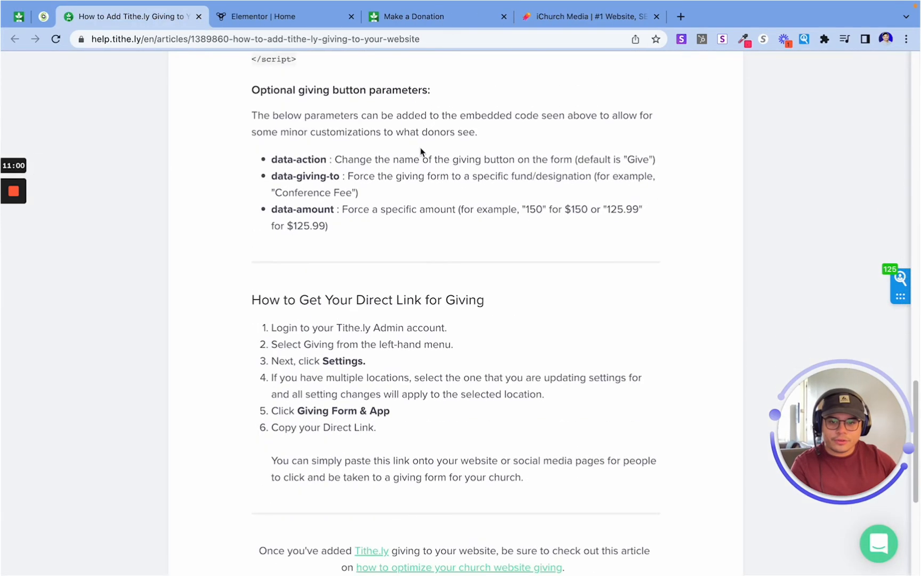
scroll(421, 164, up, 20)
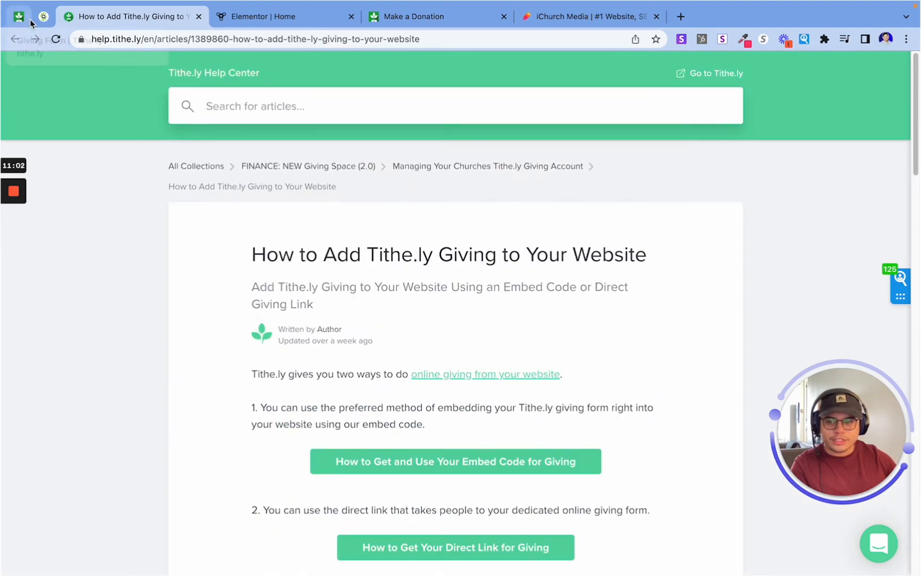
Step: Return to the Giving Form page and review its custom fields, confirmation, defaults and styling settings
click(35, 19)
click(18, 16)
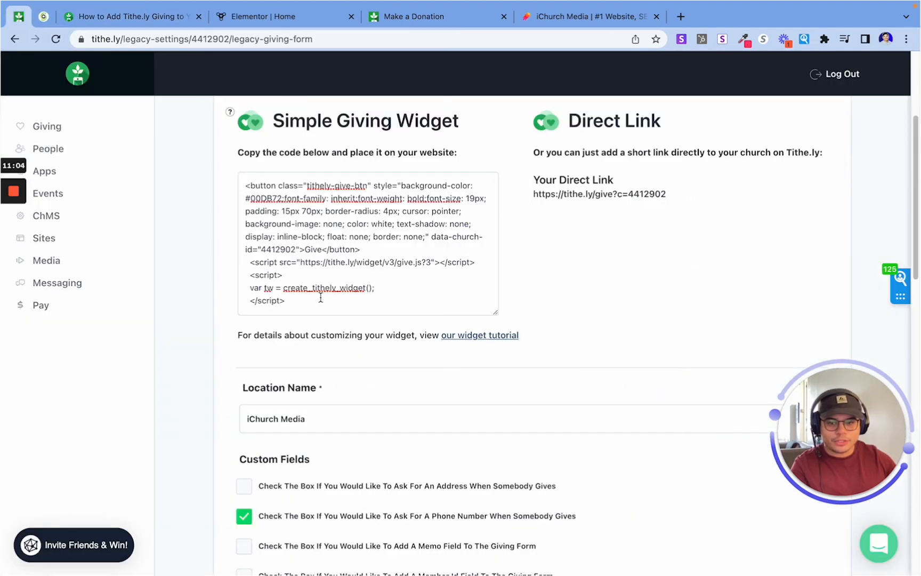
scroll(320, 298, down, 4)
scroll(342, 294, down, 13)
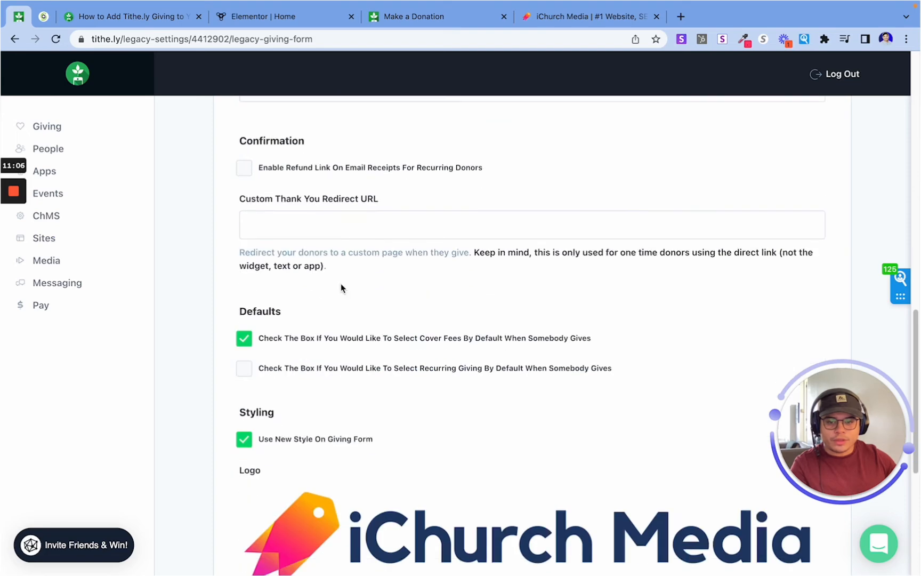
scroll(317, 325, down, 2)
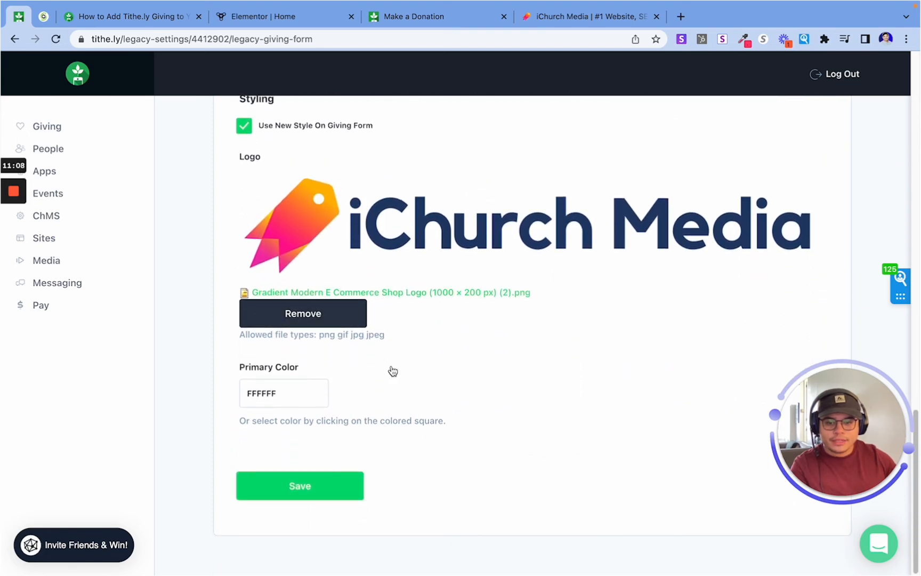
scroll(390, 370, up, 8)
scroll(373, 405, down, 5)
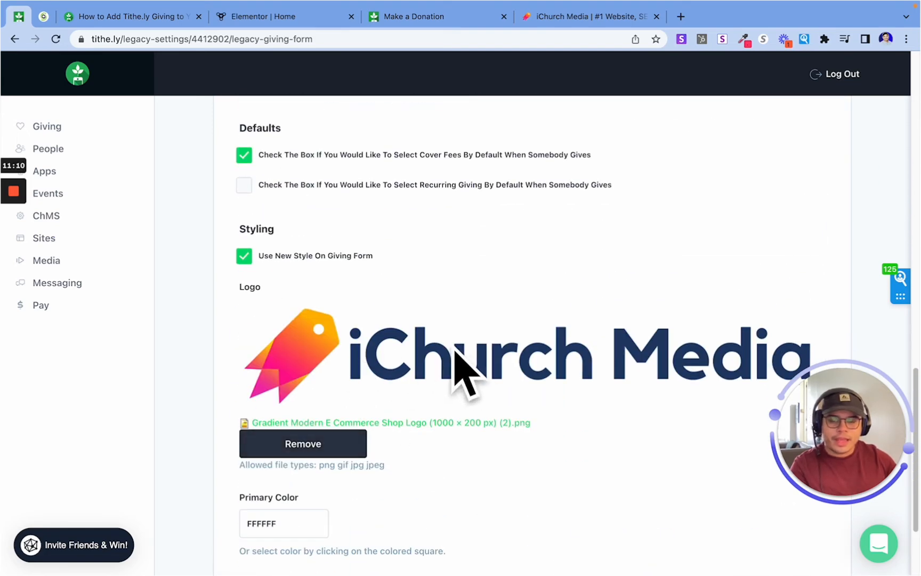
scroll(344, 349, up, 8)
scroll(342, 319, up, 3)
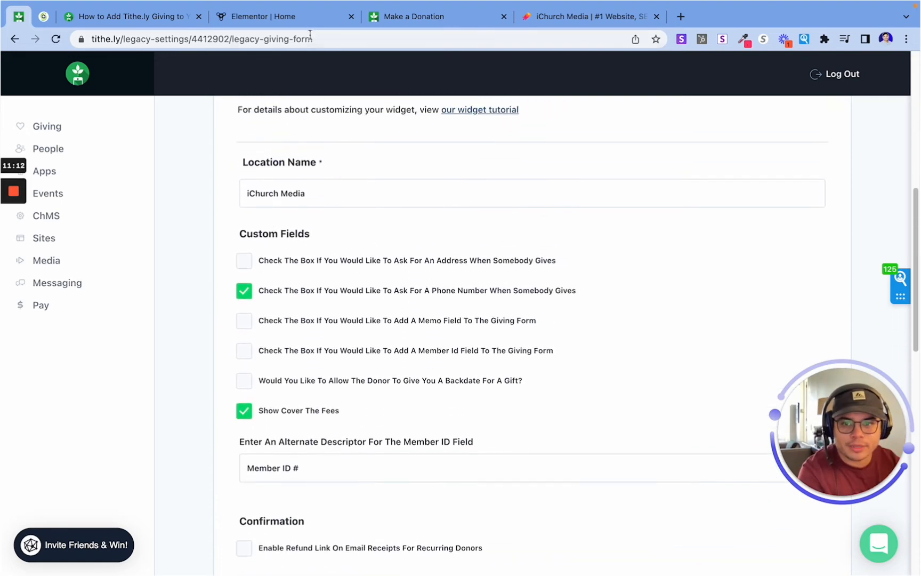
Step: Close the Tithe.ly help article and delete the Donate button from the header section in Elementor
click(421, 16)
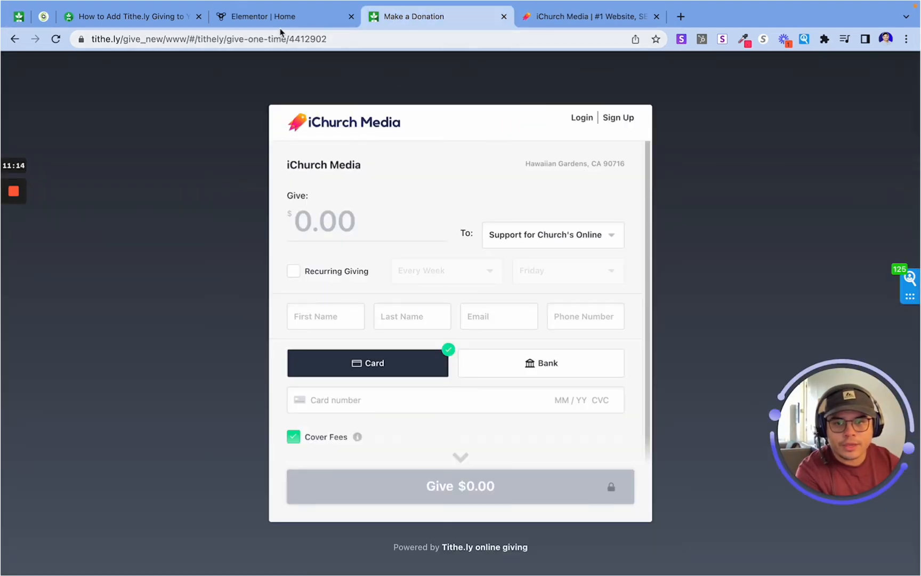
click(256, 19)
click(150, 21)
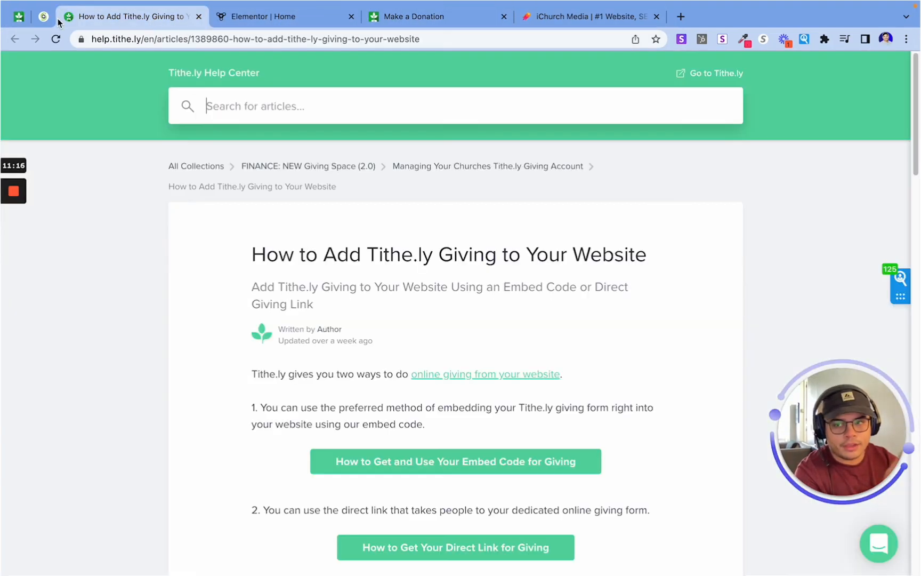
click(199, 16)
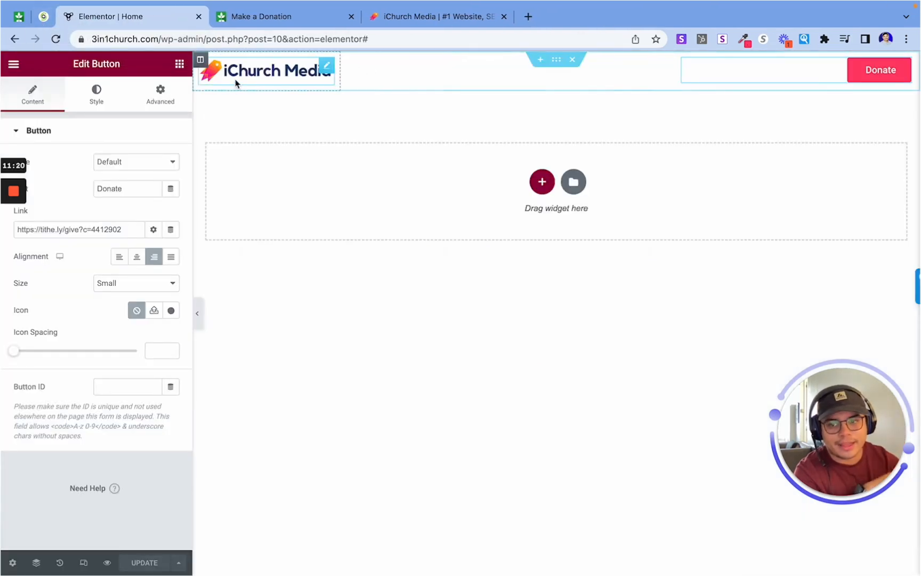
right_click(905, 72)
click(839, 249)
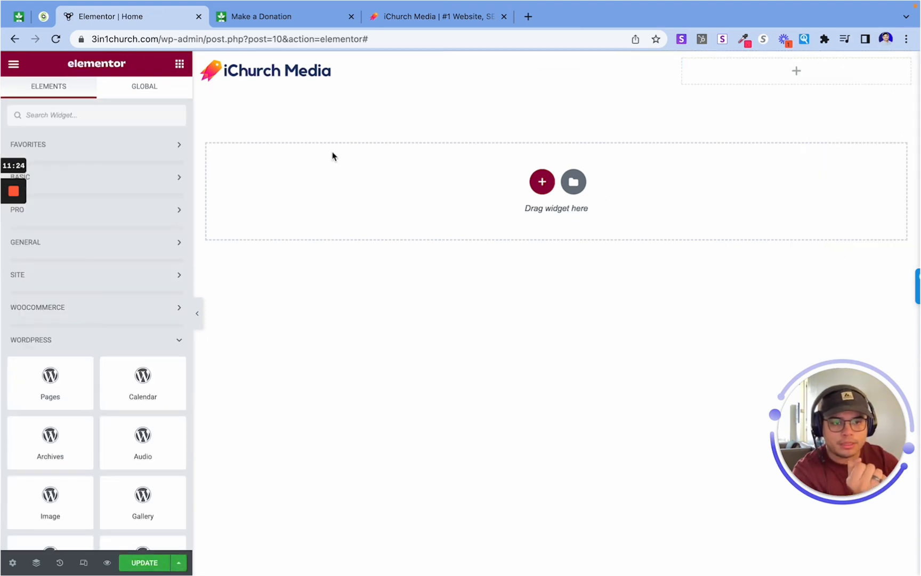
Step: Search the widget library for html and add the HTML widget to the header's empty right column
click(121, 118)
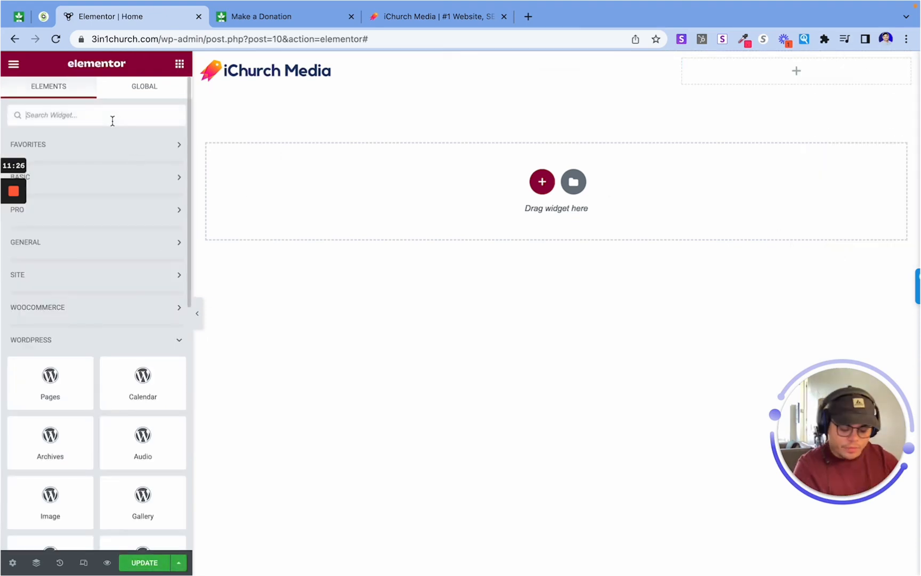
text(html)
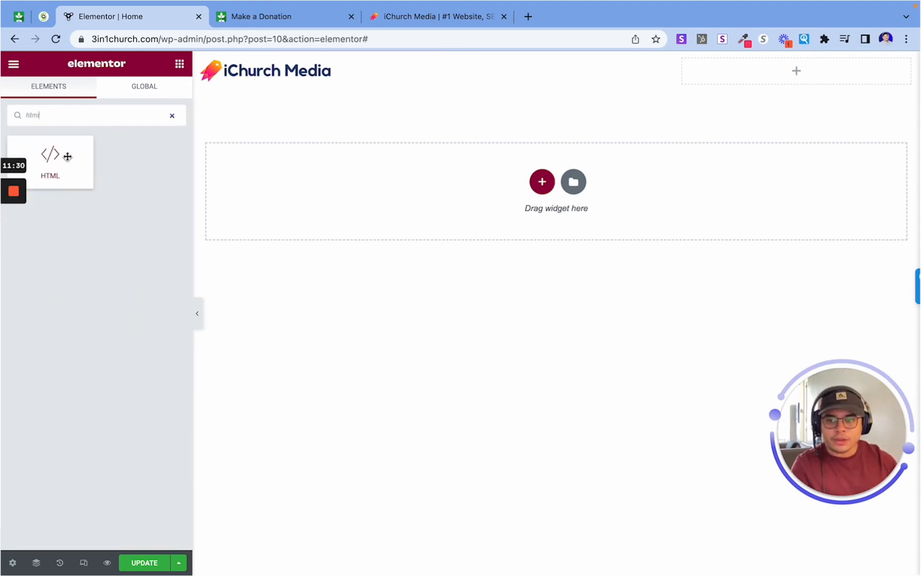
drag(63, 159, 885, 75)
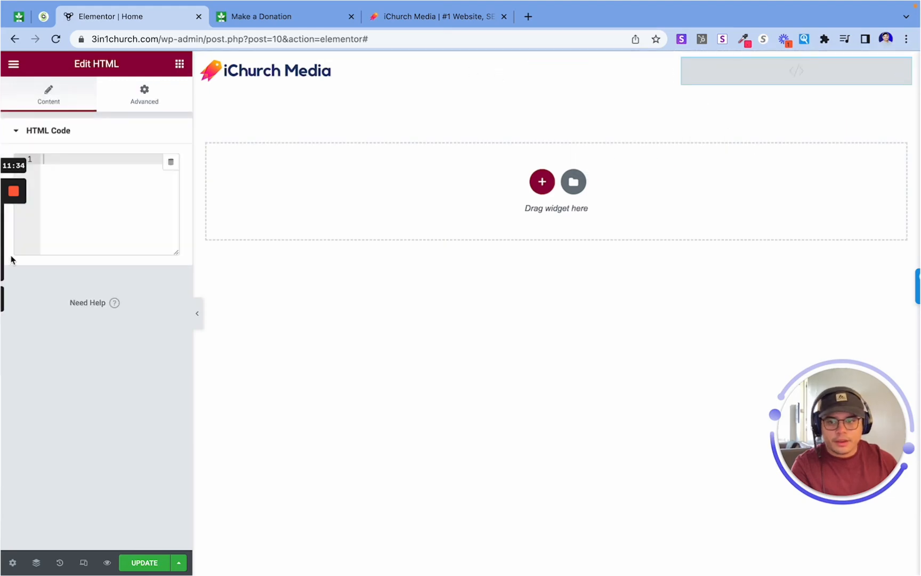
Step: Return to the Tithe.ly Giving Form page and copy the full Simple Giving Widget embed code
click(281, 16)
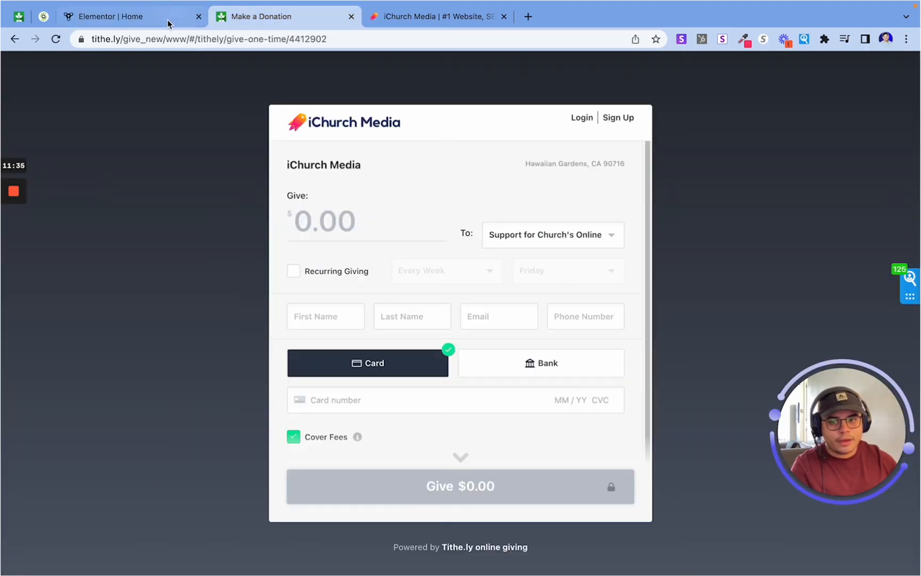
click(43, 16)
click(13, 16)
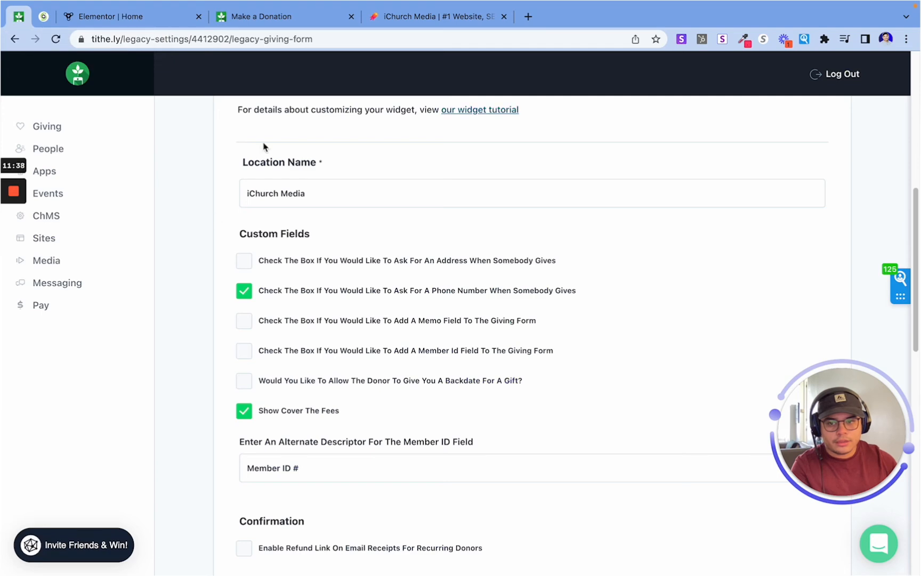
scroll(360, 259, up, 8)
scroll(314, 375, down, 1)
scroll(313, 374, down, 1)
drag(245, 307, 357, 429)
right_click(328, 357)
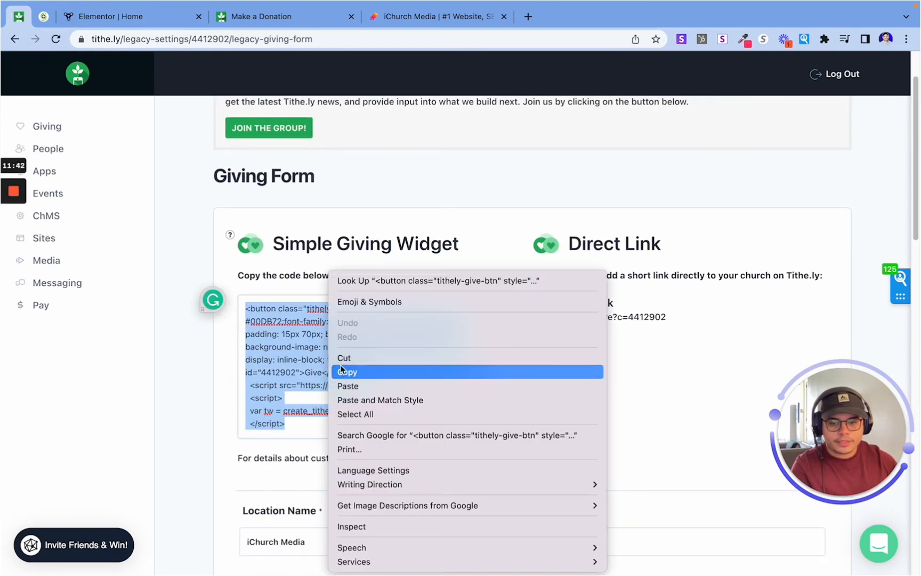
click(344, 370)
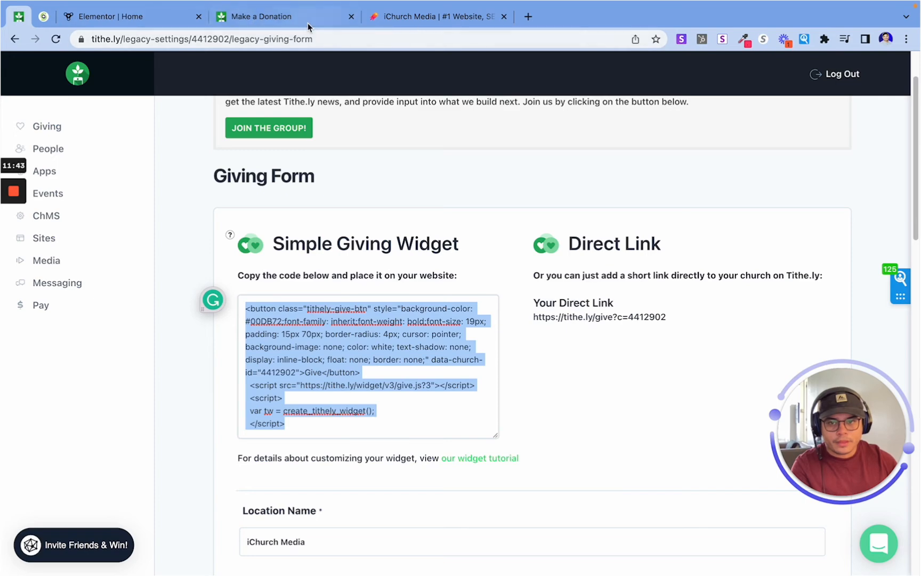
Step: Return to Elementor, paste the Tithe.ly embed code into the header's HTML widget, and update the page
click(117, 16)
click(51, 158)
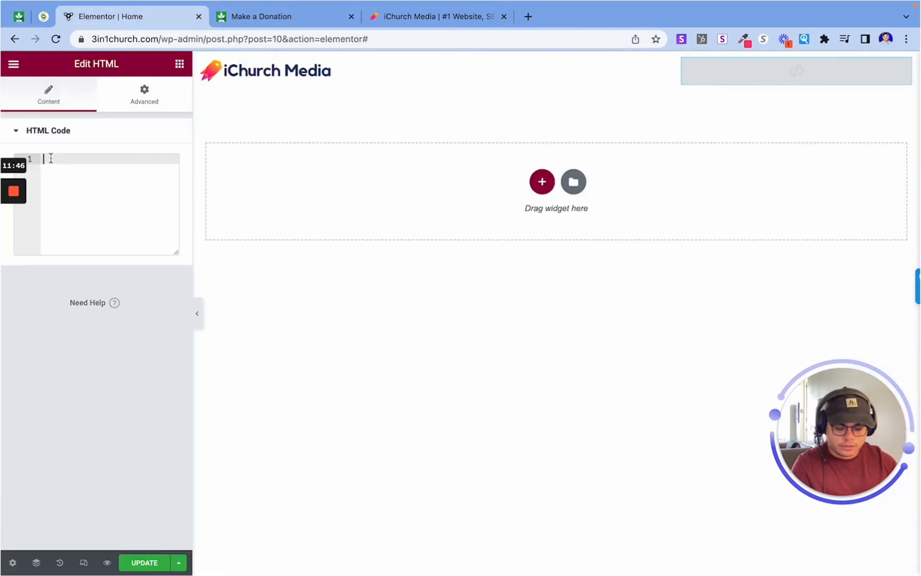
key(super+v)
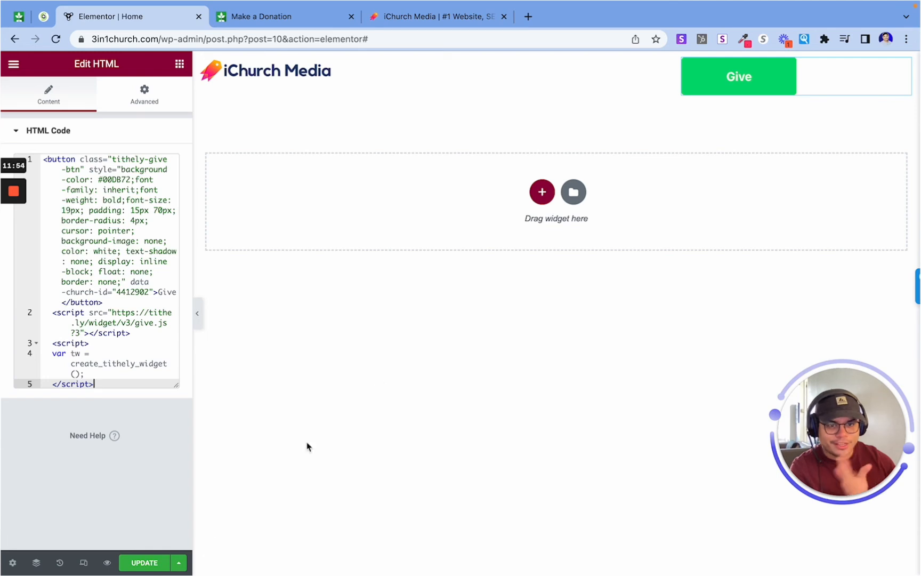
click(122, 563)
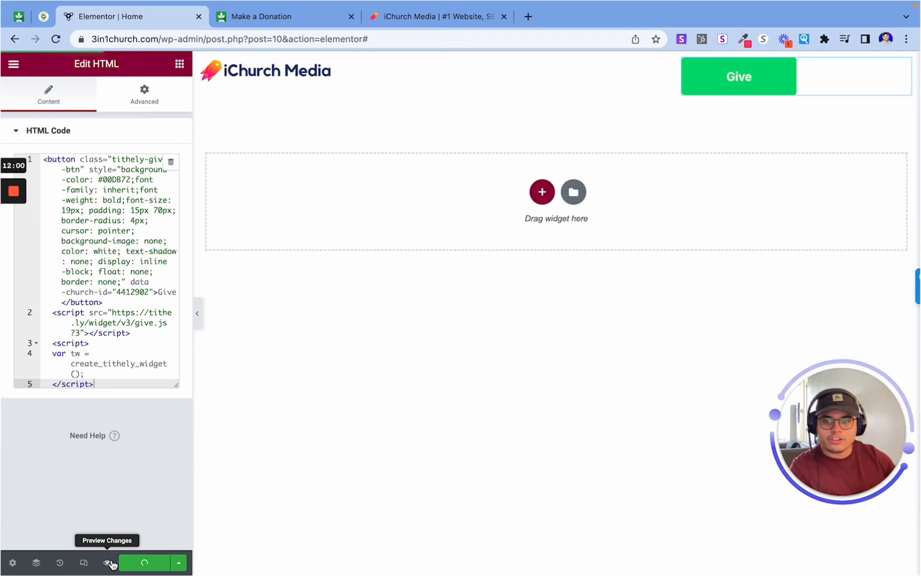
Step: Preview the page and test the Give button by entering 10.00 in its giving form, then close the form
click(108, 563)
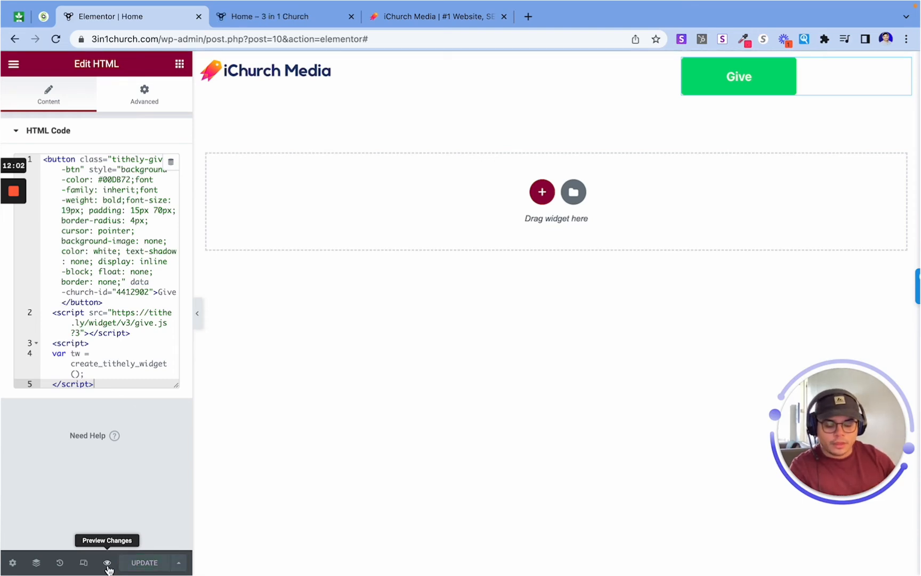
click(107, 563)
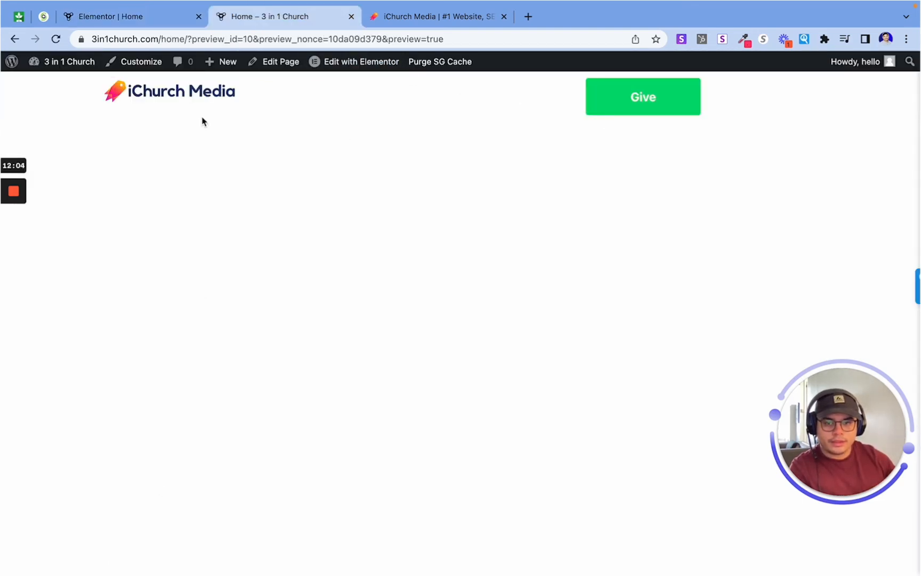
click(602, 97)
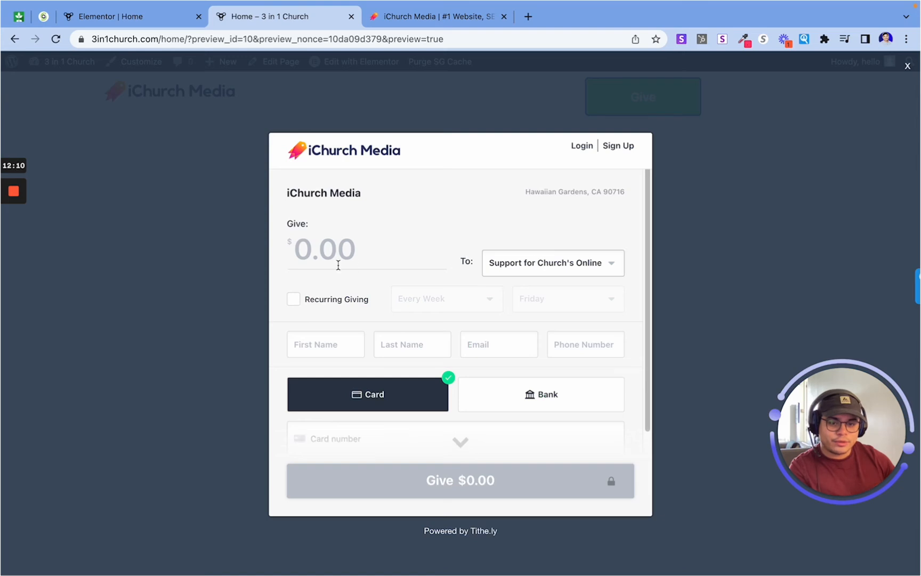
click(342, 263)
text(10)
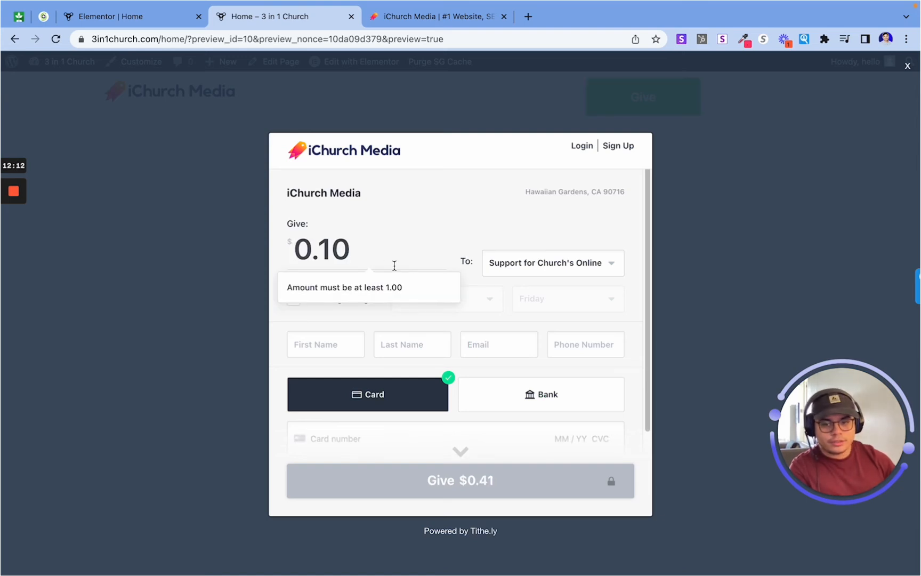
text(.00)
click(728, 280)
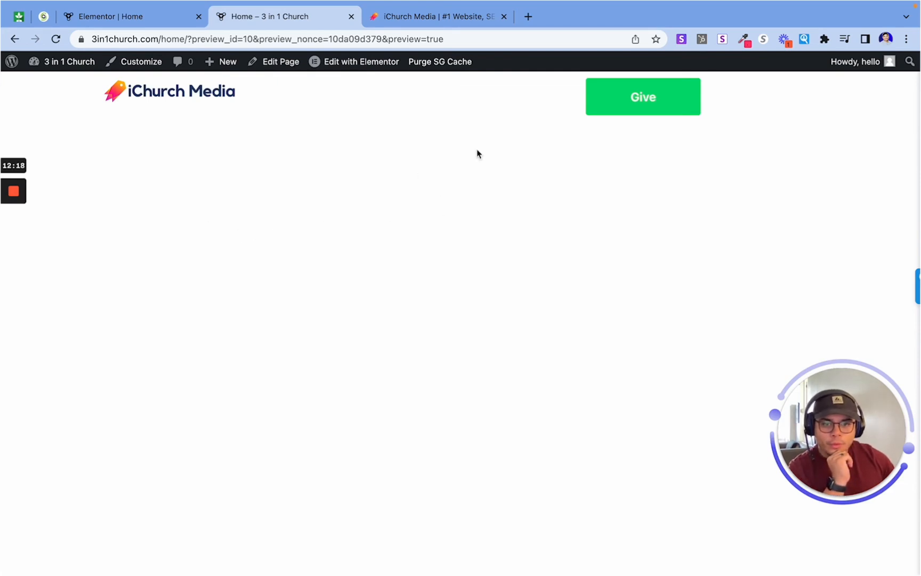
Step: Return to the Elementor editor and copy the brand pink hex code ff3d69 from the color picker extension
click(103, 21)
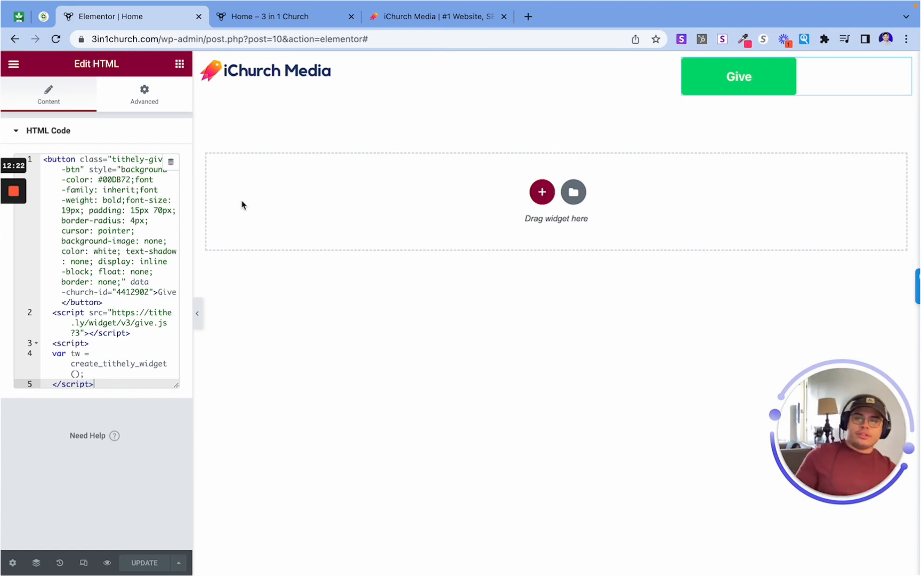
click(744, 45)
click(688, 84)
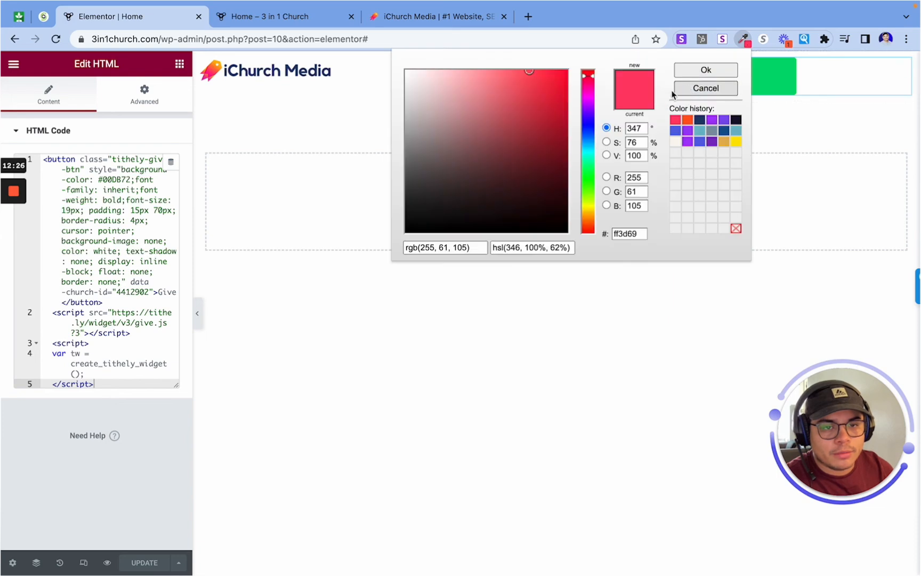
right_click(629, 234)
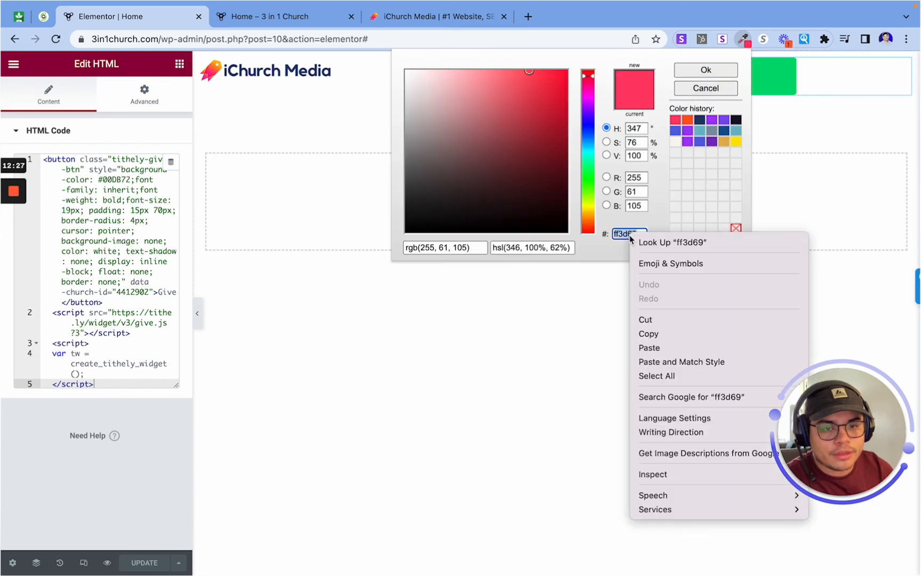
click(674, 333)
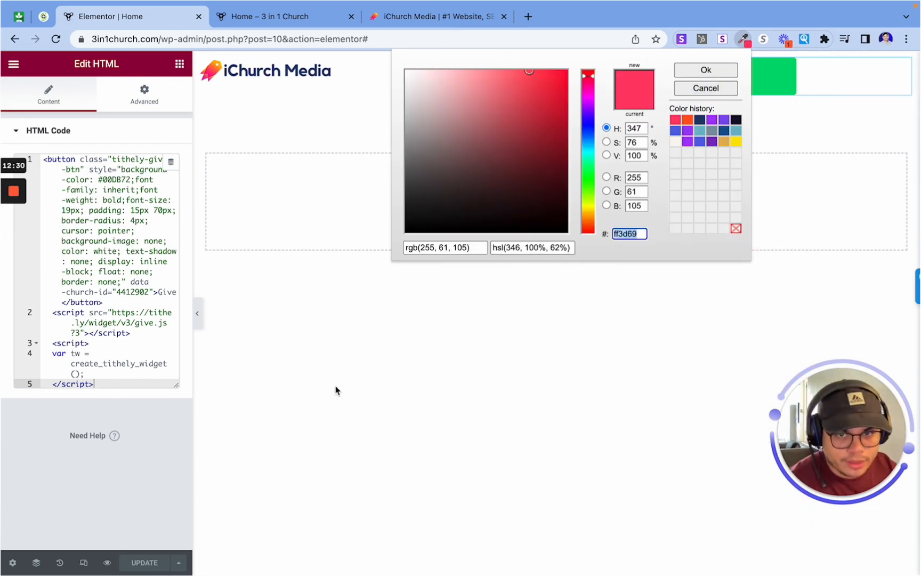
click(336, 390)
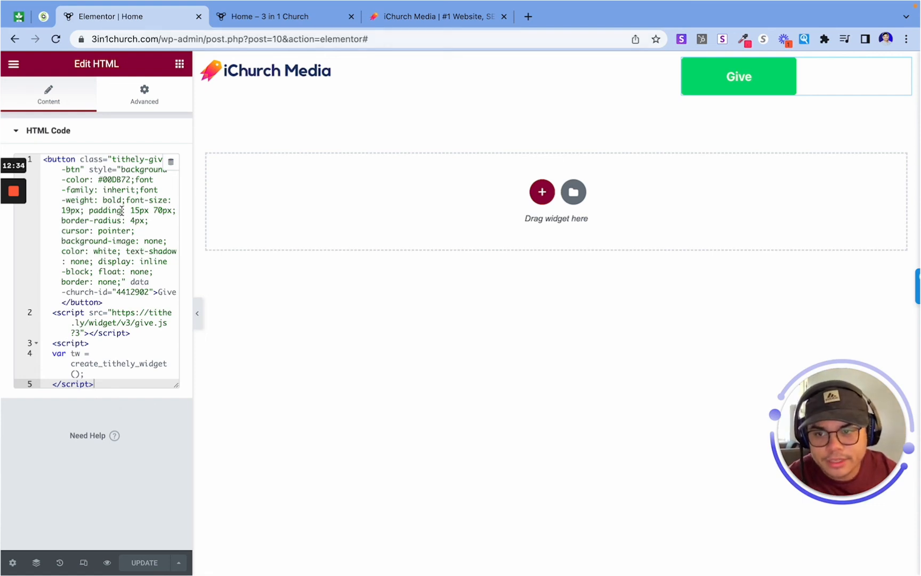
Step: Try removing the padding, border-radius and cursor styles from the Give button code, and undo the deletion
click(140, 169)
click(104, 228)
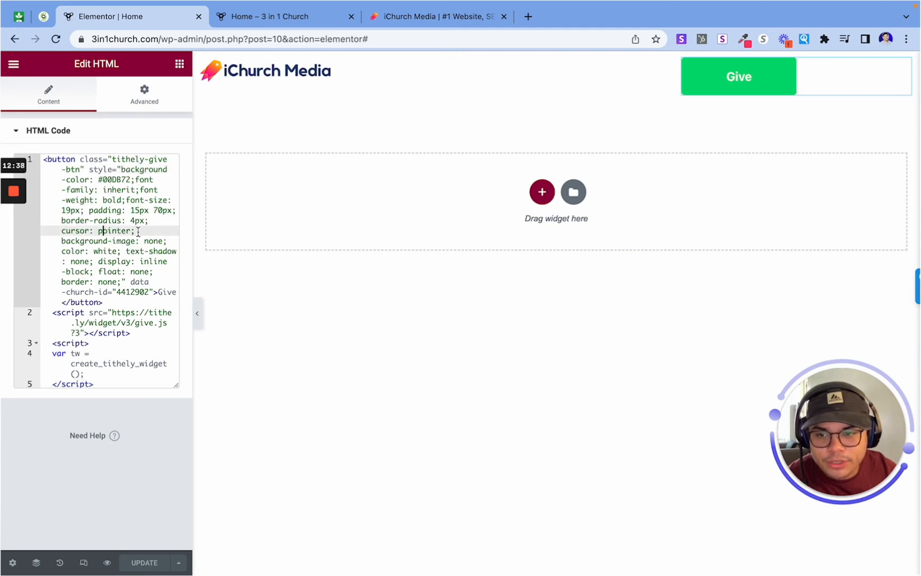
drag(135, 231, 72, 208)
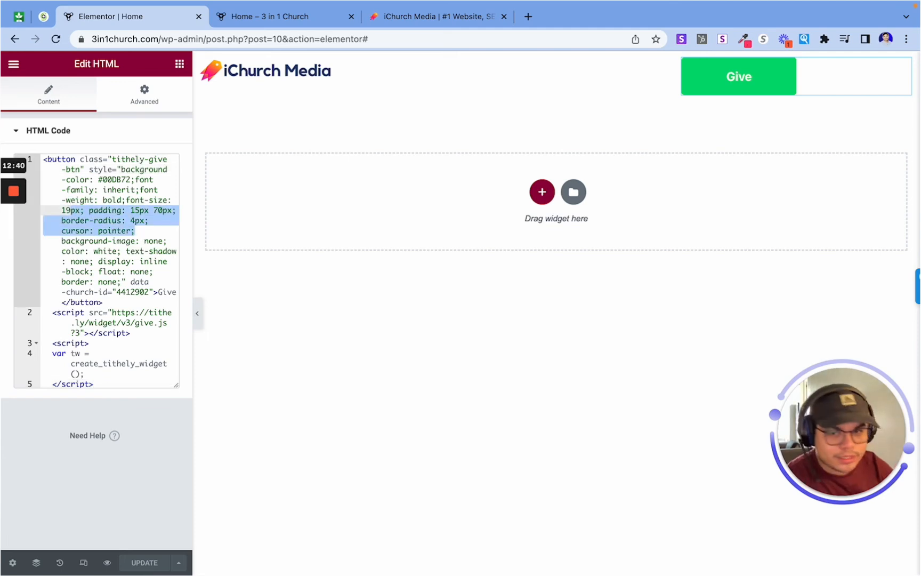
key(BackSpace)
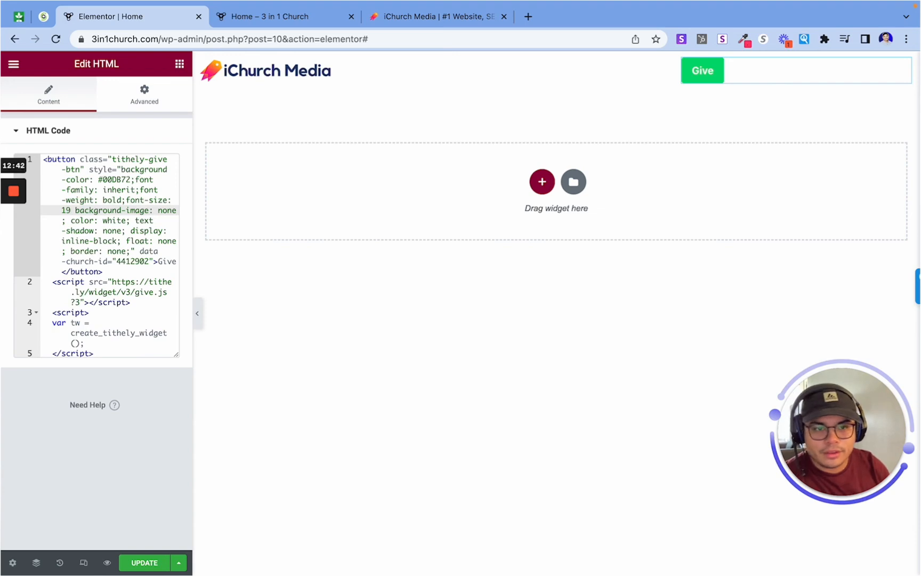
key(ctrl+z)
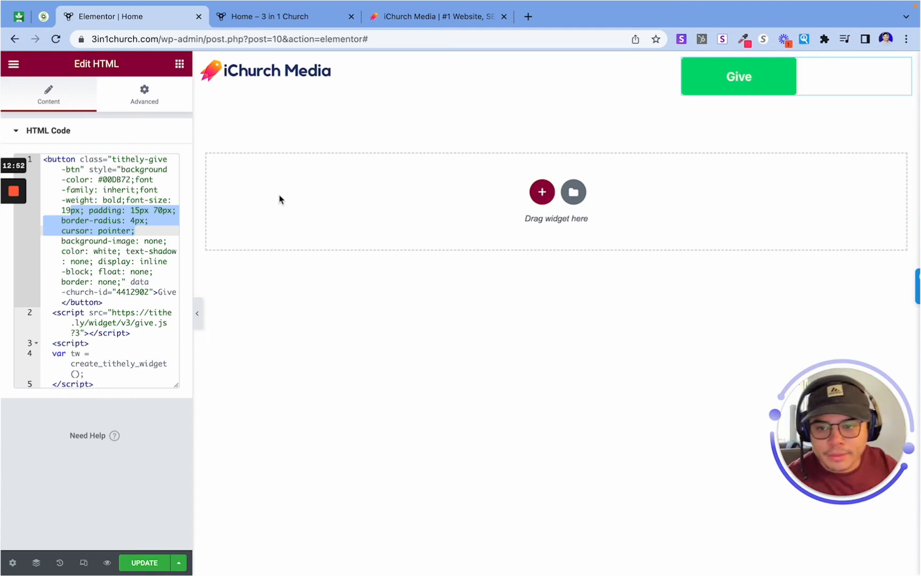
click(83, 220)
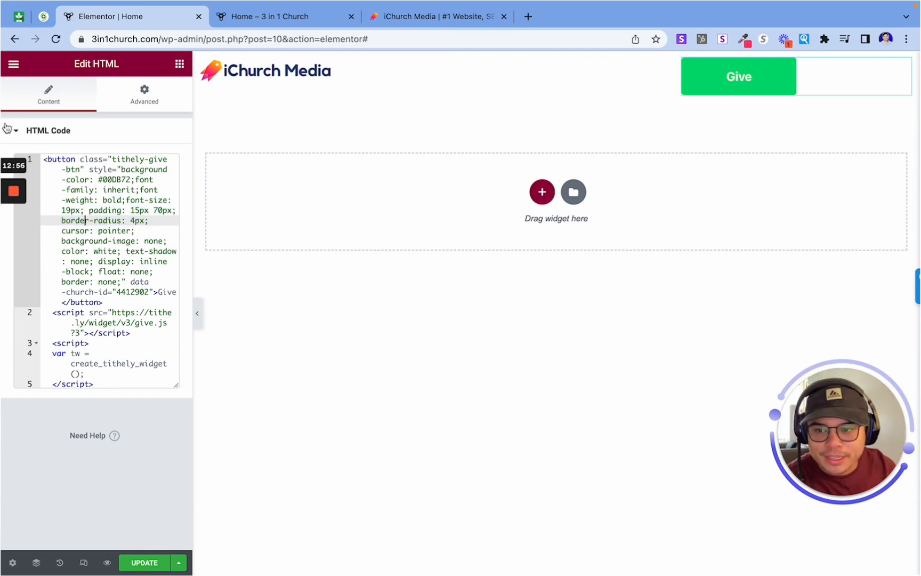
mouse_move(14, 213)
click(14, 245)
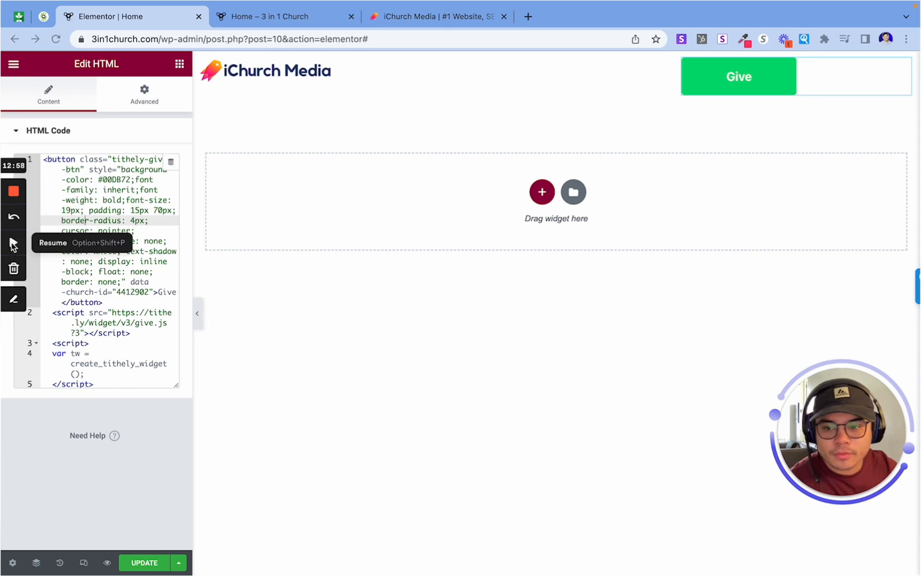
click(14, 245)
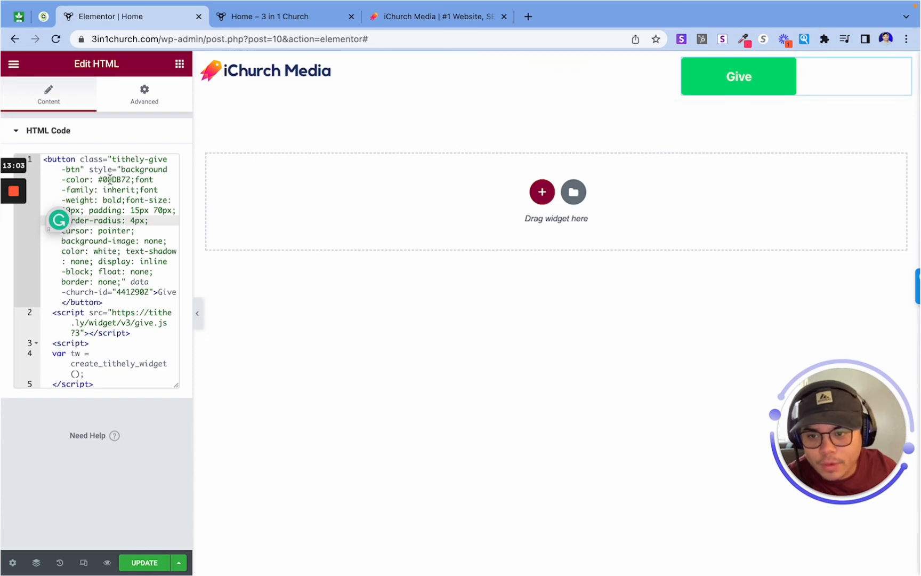
Step: Change the Give button's background color in the HTML code to #ff3d69
drag(131, 179, 110, 178)
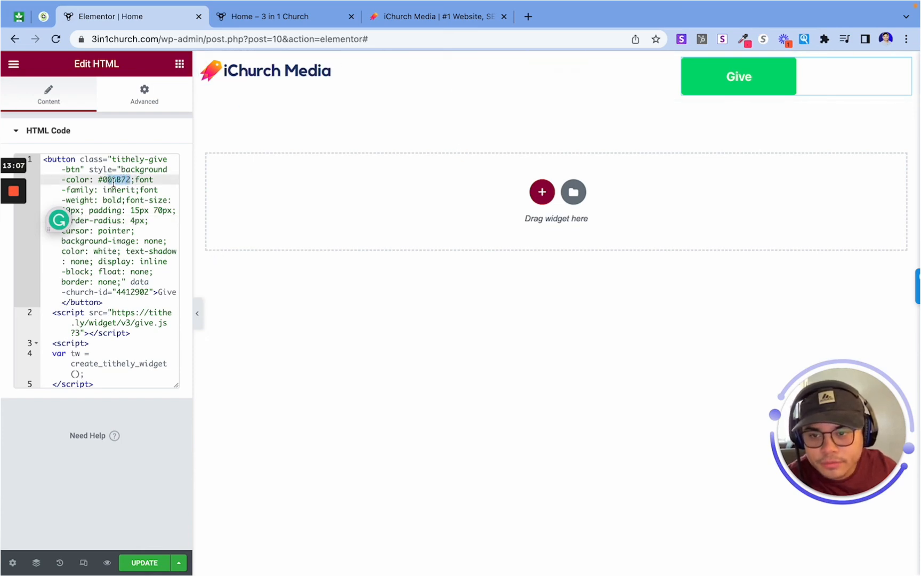
key(BackSpace)
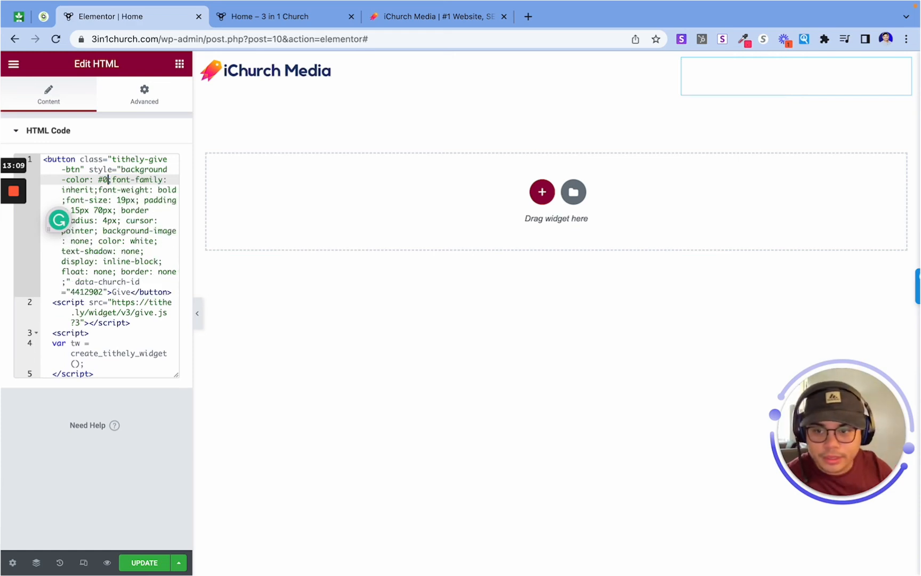
key(BackSpace)
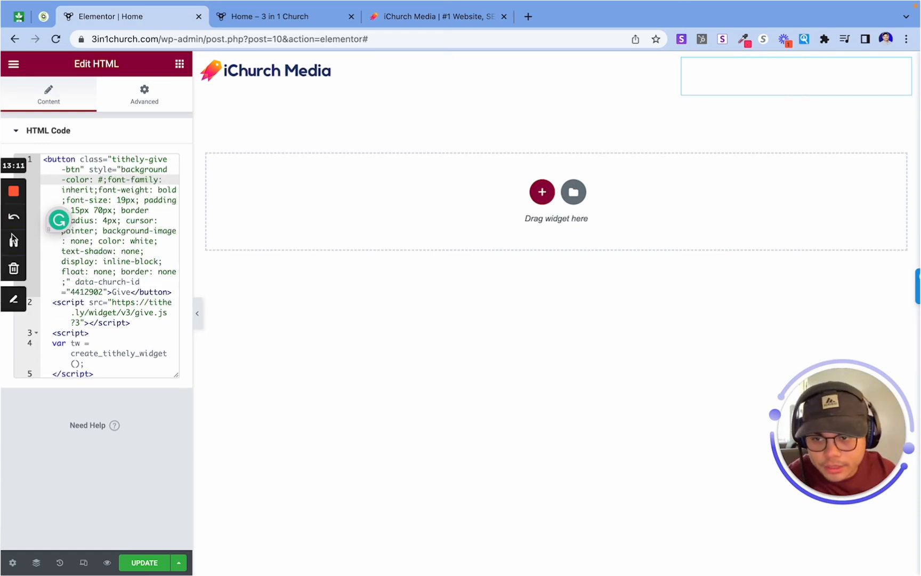
click(14, 242)
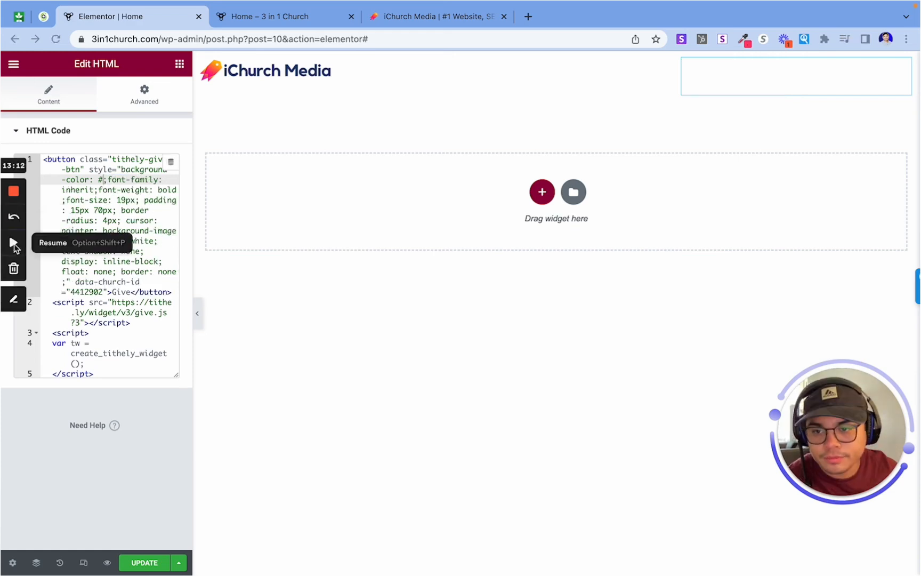
click(104, 182)
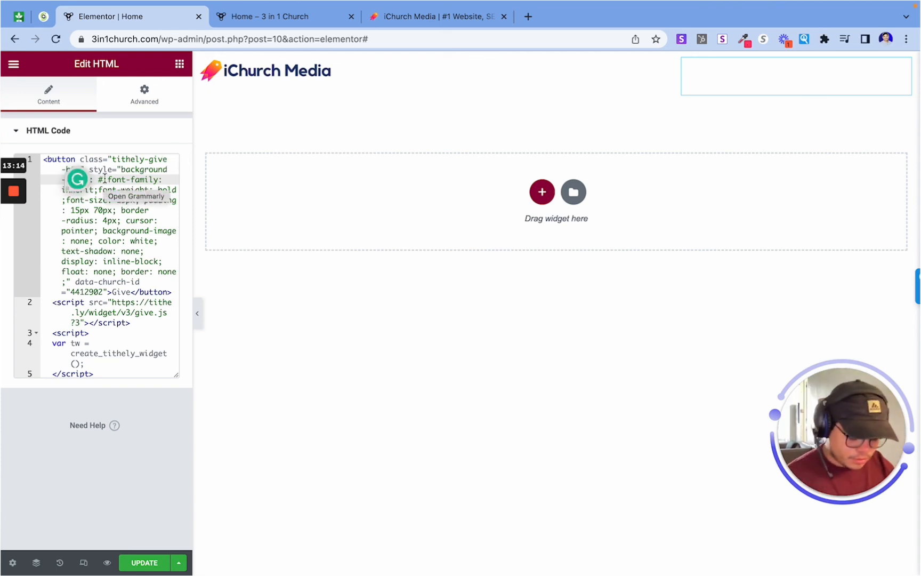
text(ff3d69)
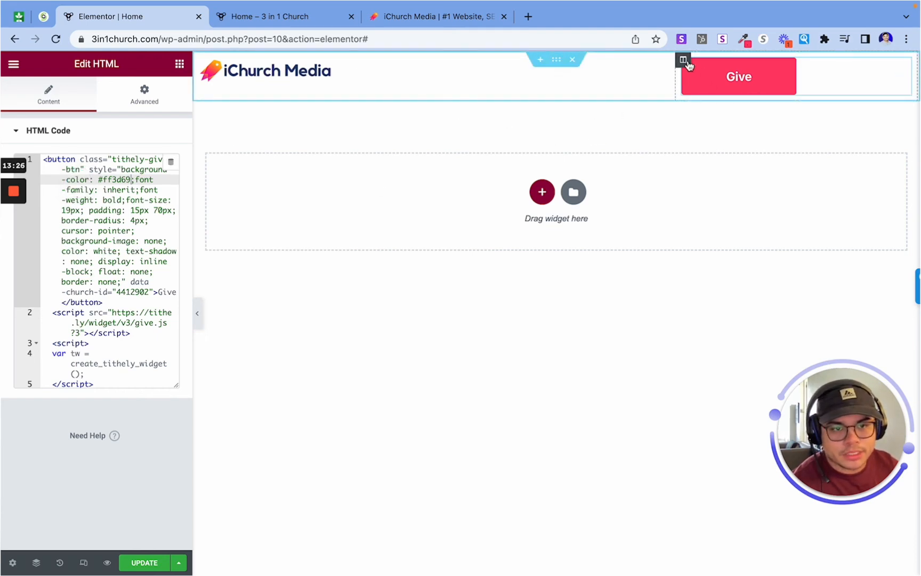
Step: Reopen the Give button's HTML widget and set the font size in its code to 17px
click(686, 61)
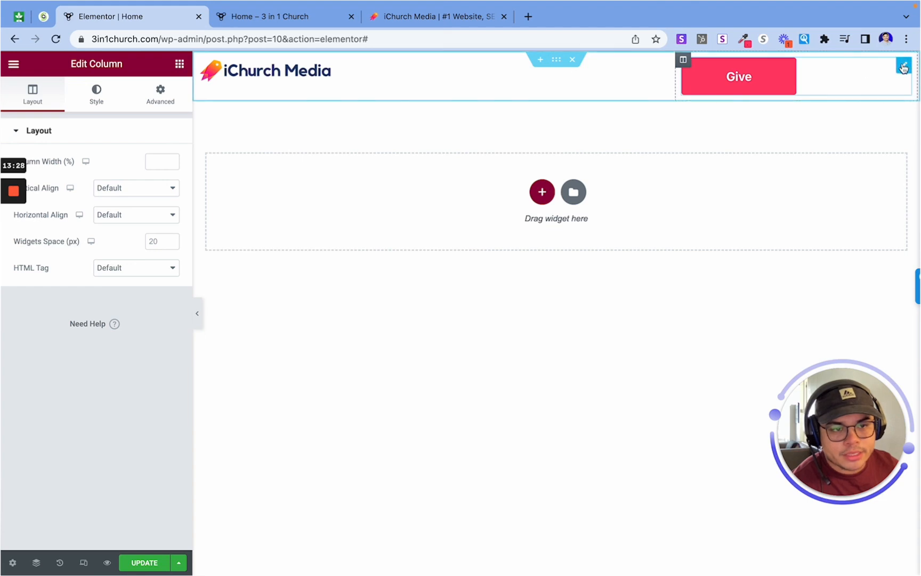
click(725, 79)
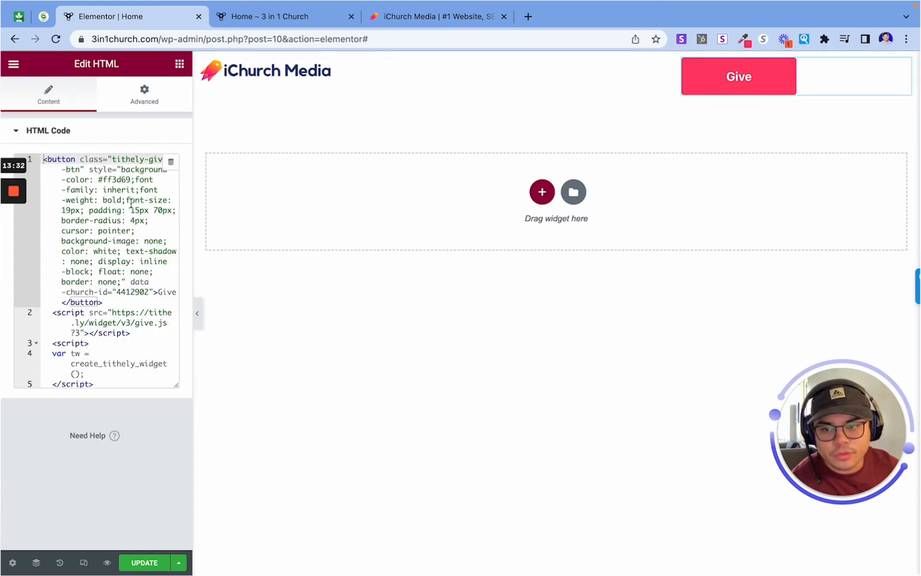
click(70, 211)
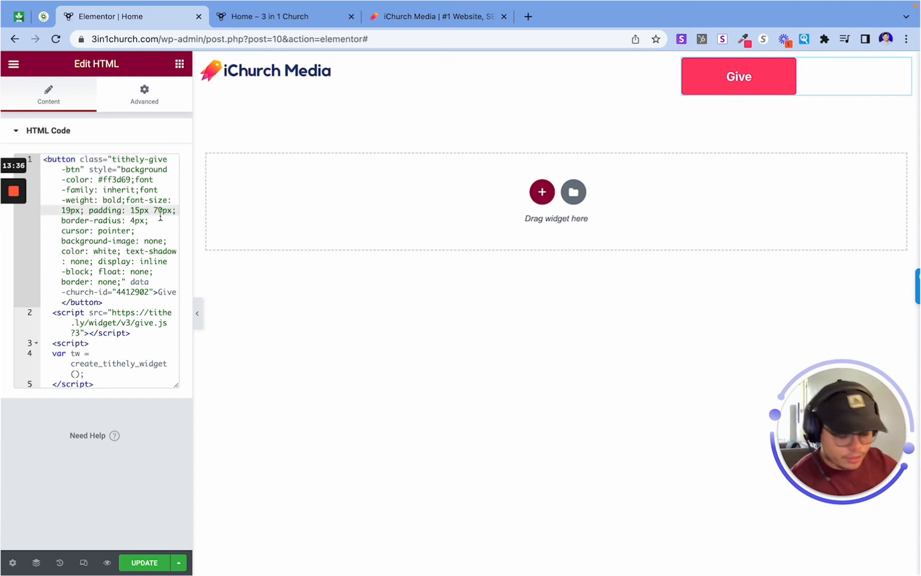
key(BackSpace)
text(5)
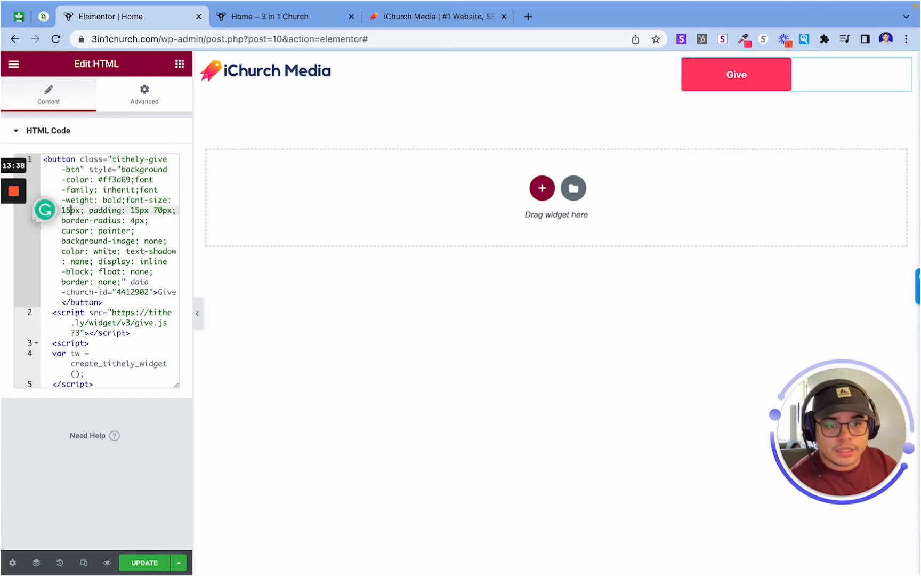
key(BackSpace)
text(7)
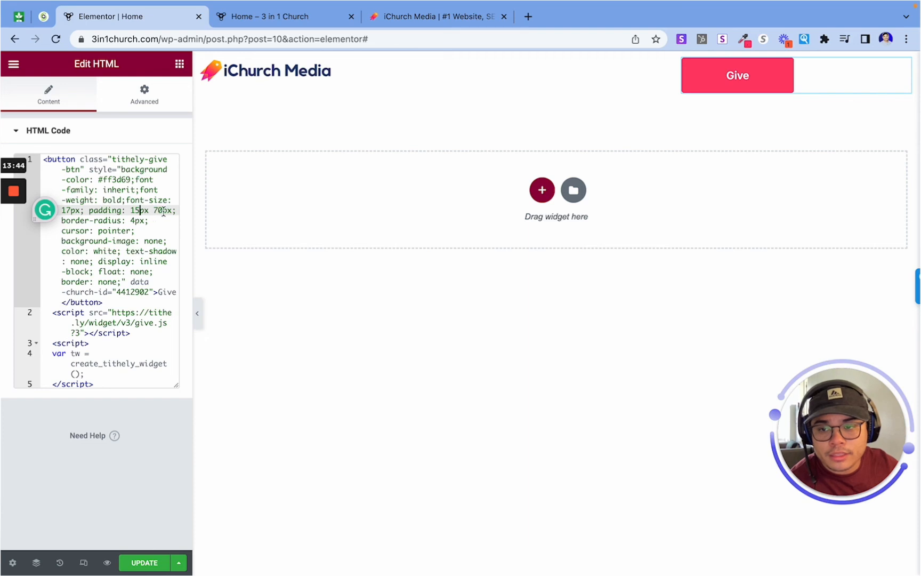
Step: Set the Give button's padding in the HTML code to 10px 50px and deselect the widget
click(138, 210)
key(BackSpace)
text(0)
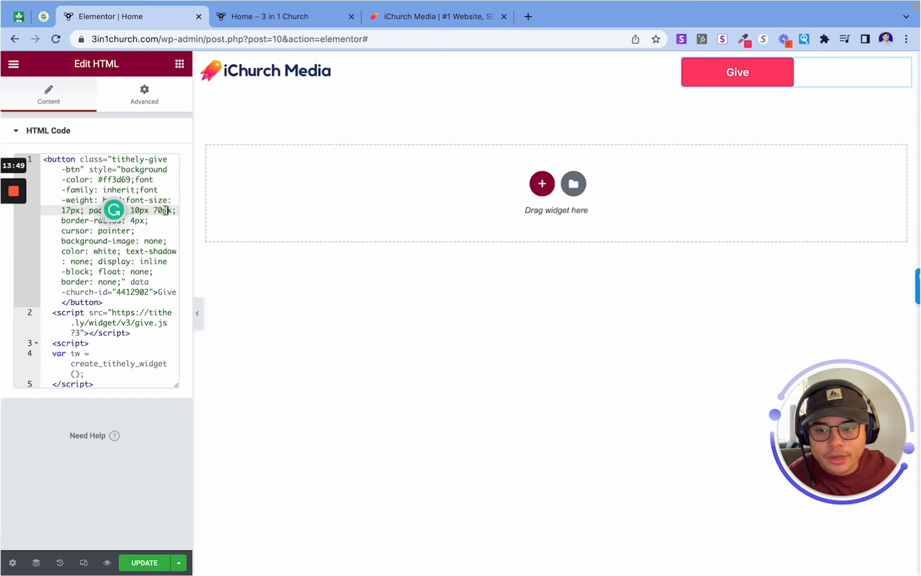
click(167, 210)
key(BackSpace)
key(BackSpace)
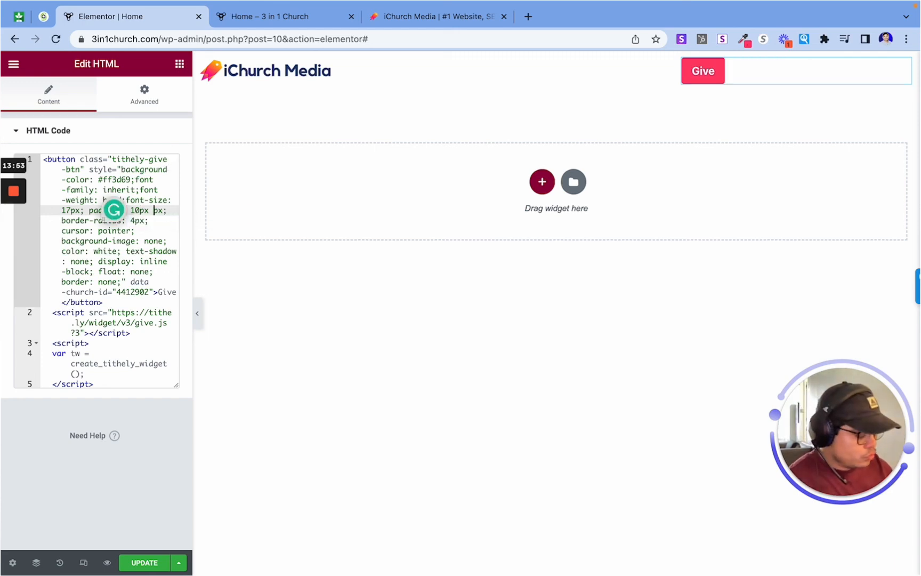
text(50)
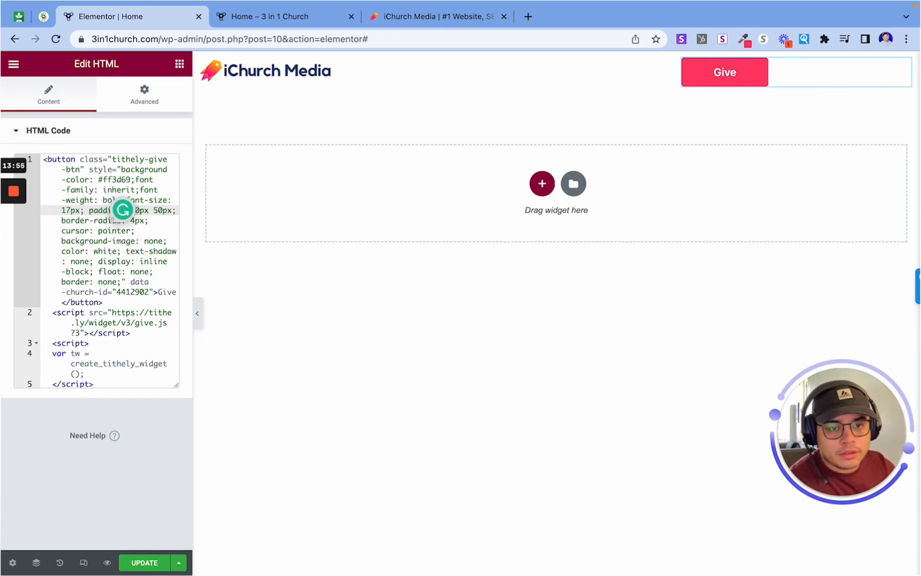
click(324, 376)
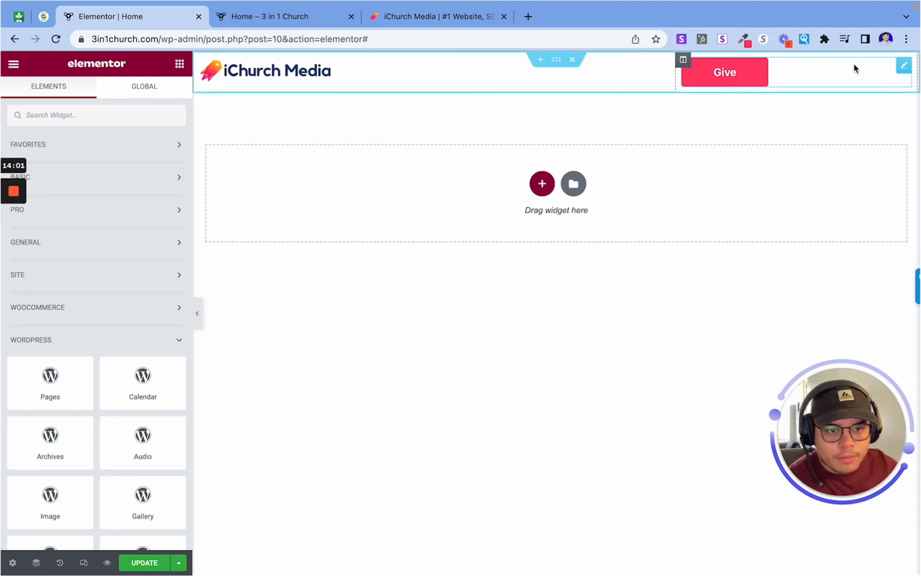
Step: Update the page, reload its preview, and test the Give button by opening and closing the giving form
click(148, 567)
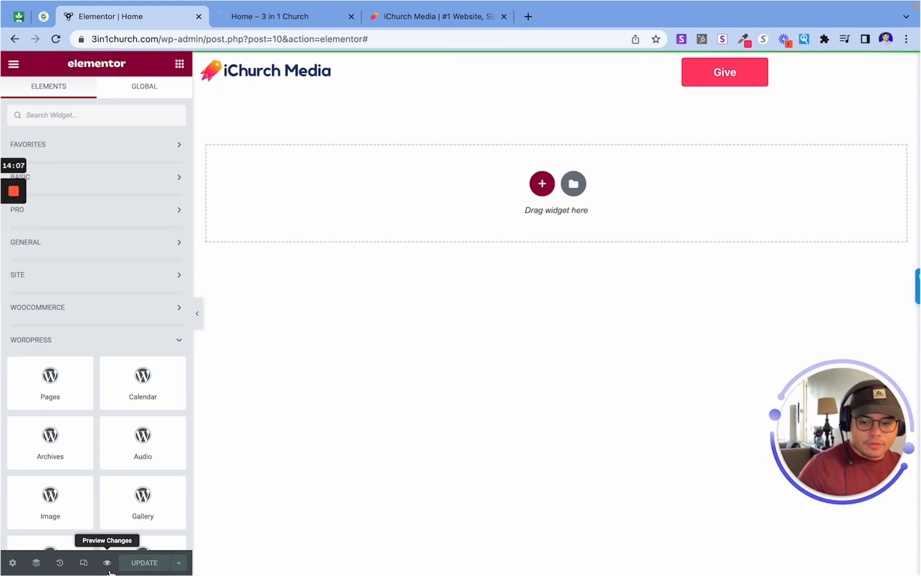
click(107, 569)
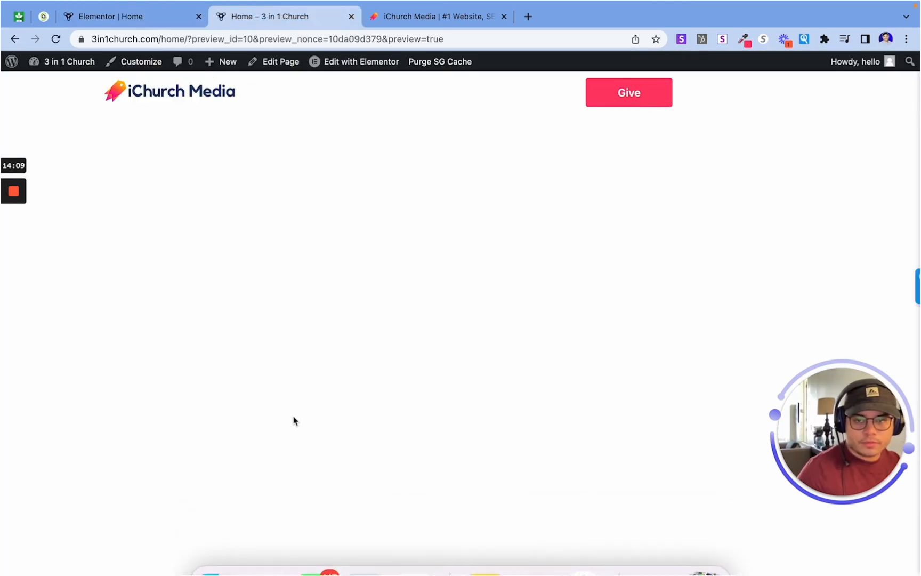
click(56, 39)
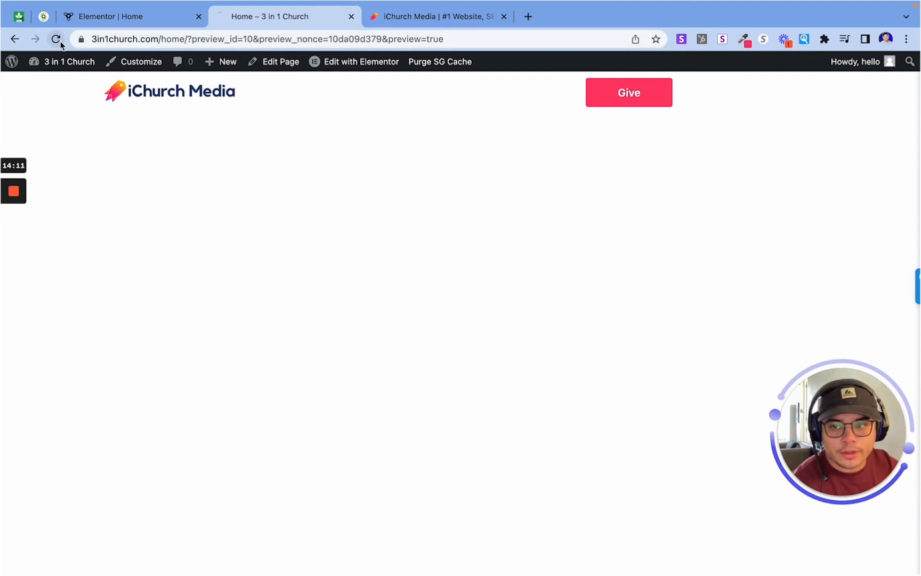
click(644, 93)
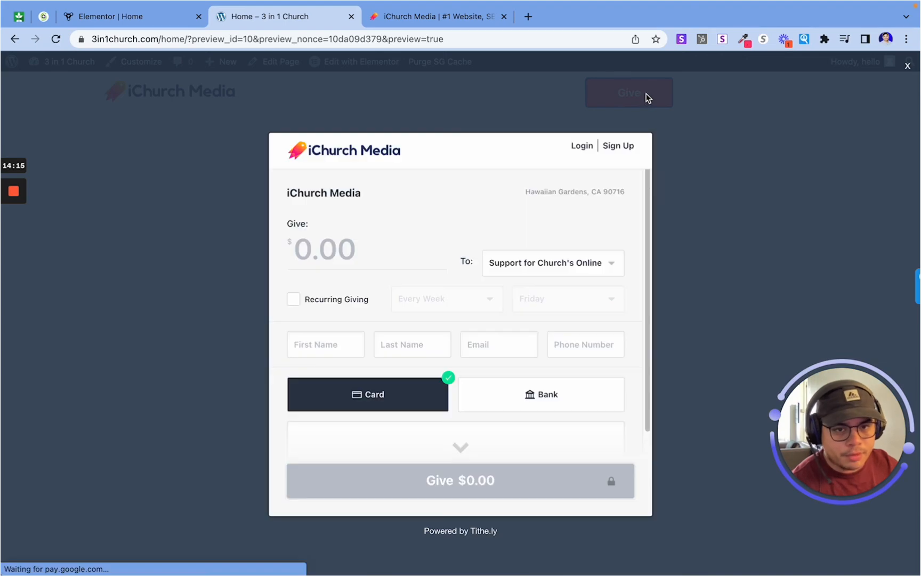
click(261, 187)
Step: Return to the Elementor editor and change the giving button's label in its HTML code to Donate
click(149, 20)
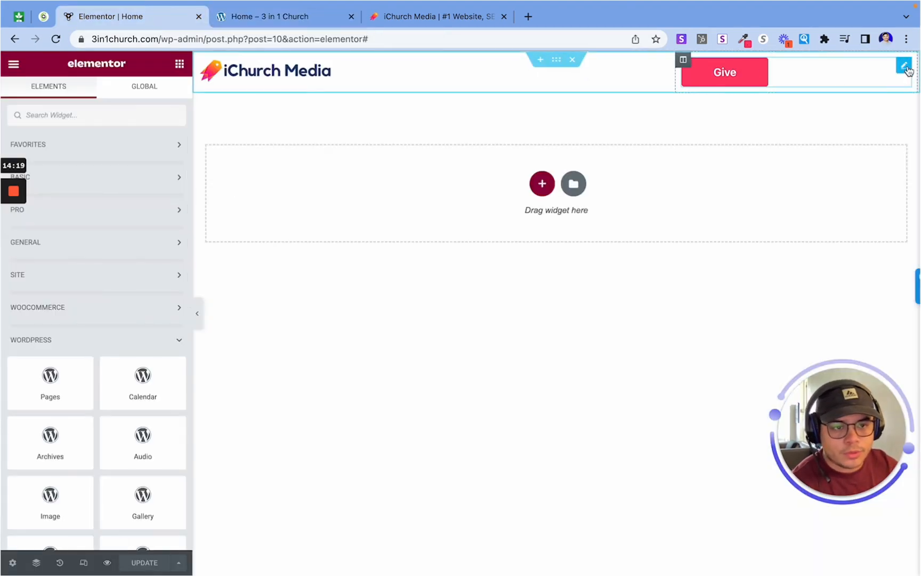
click(904, 68)
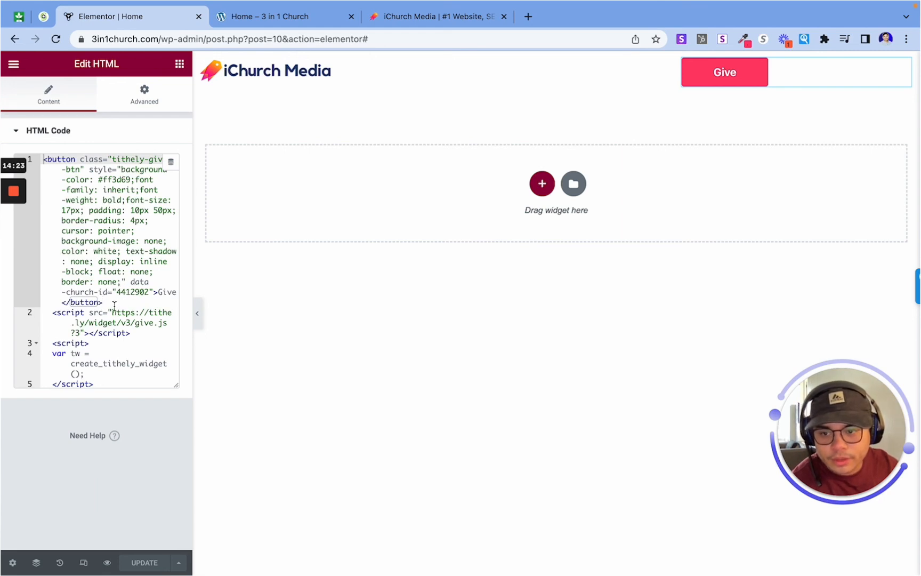
click(154, 292)
double_click(159, 292)
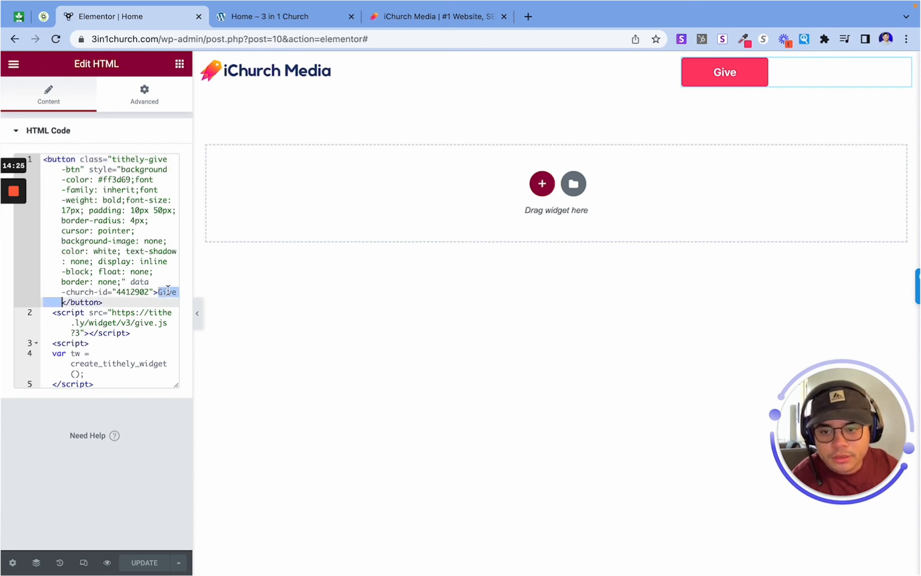
click(168, 292)
drag(171, 290, 161, 292)
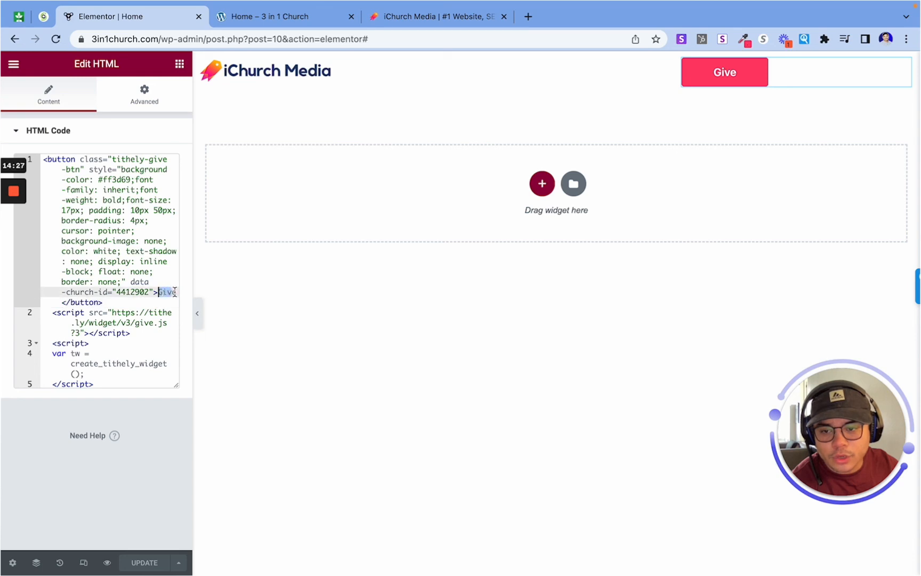
click(175, 291)
key(BackSpace)
key(BackSpace)
key(BackSpace)
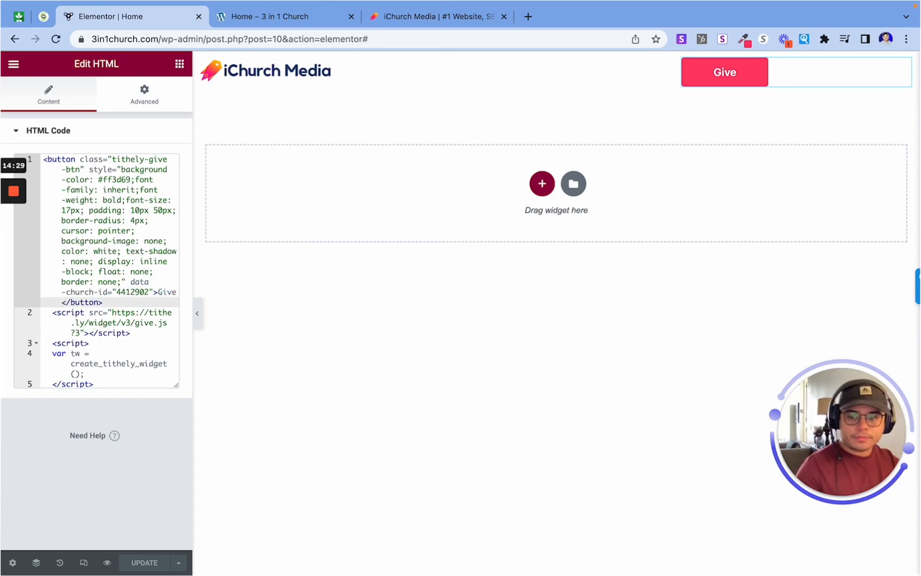
key(BackSpace)
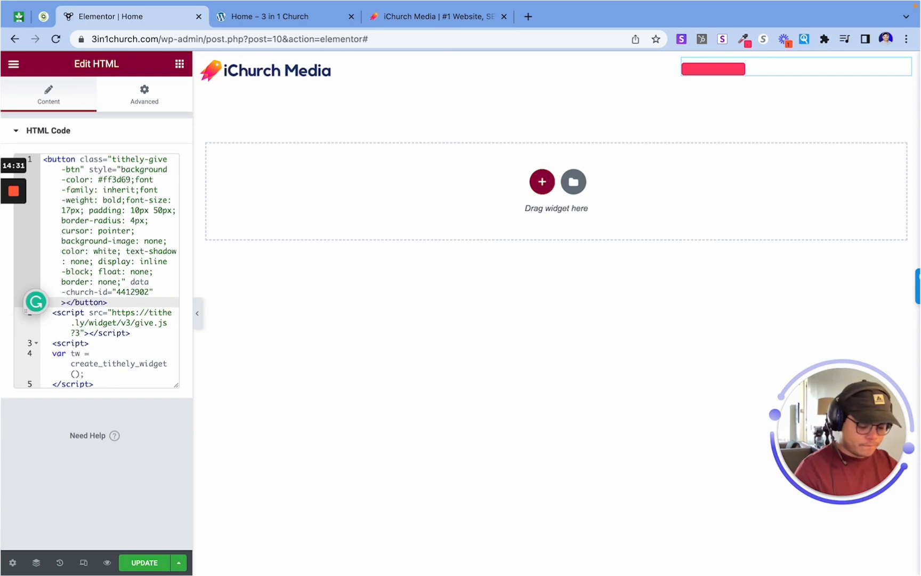
text(Donate)
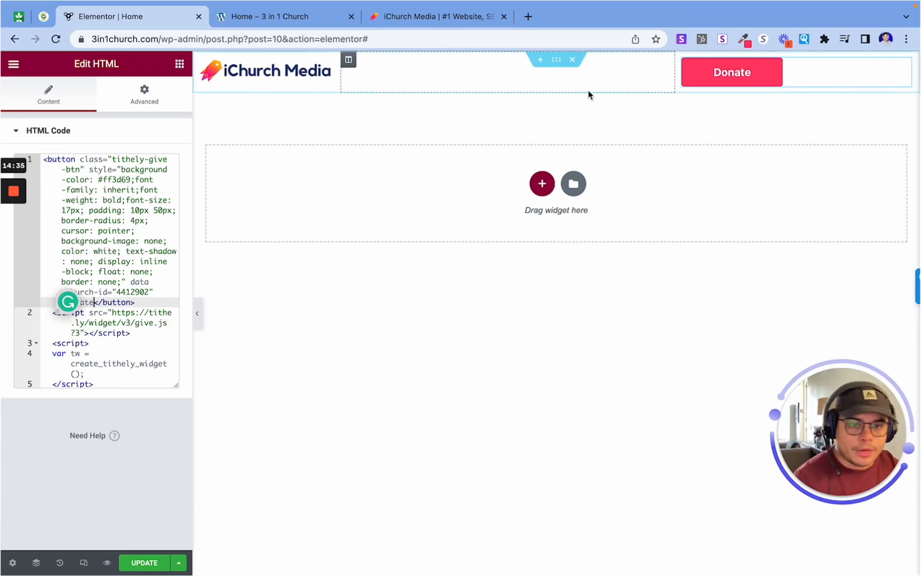
click(683, 59)
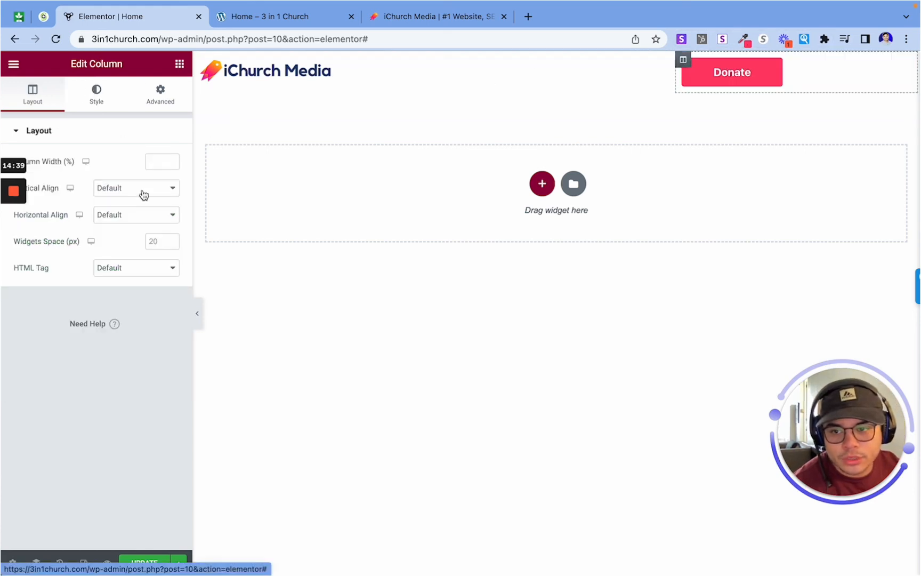
click(146, 211)
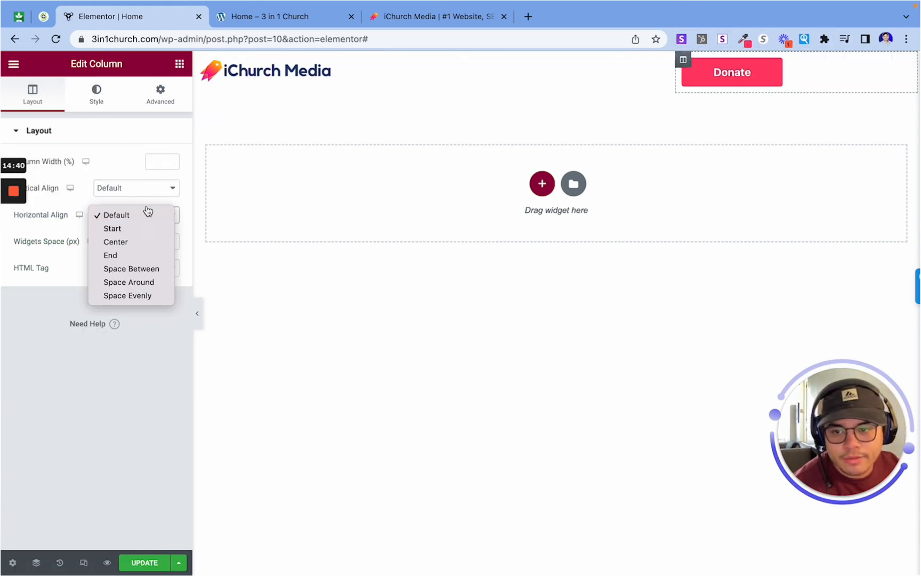
click(169, 97)
click(170, 97)
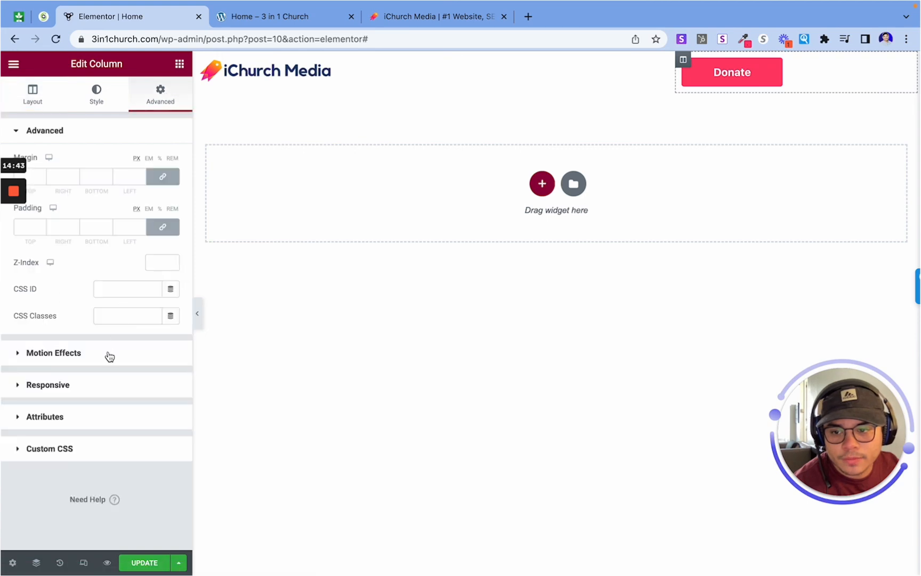
Step: Set the Donate button's HTML widget width to Inline (auto) and its vertical alignment to middle
click(887, 75)
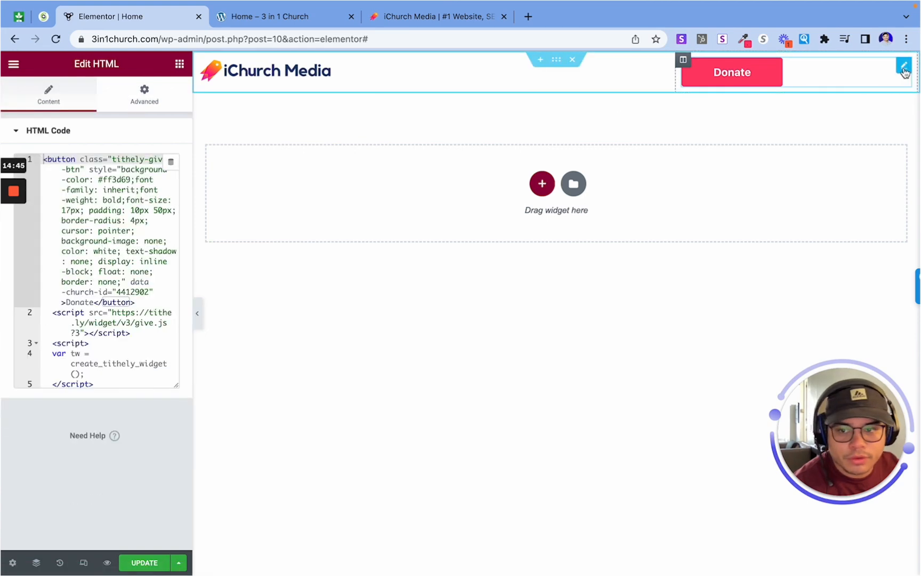
click(126, 99)
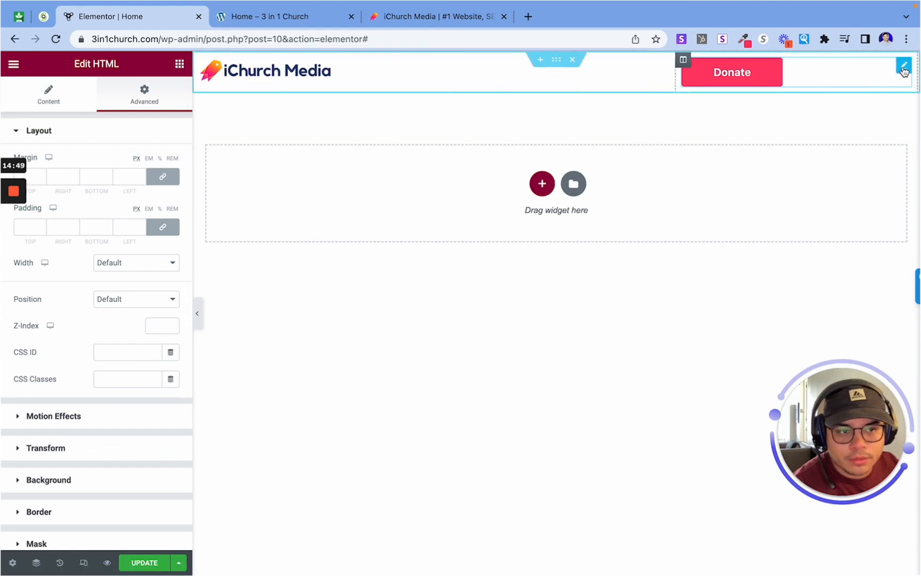
click(109, 263)
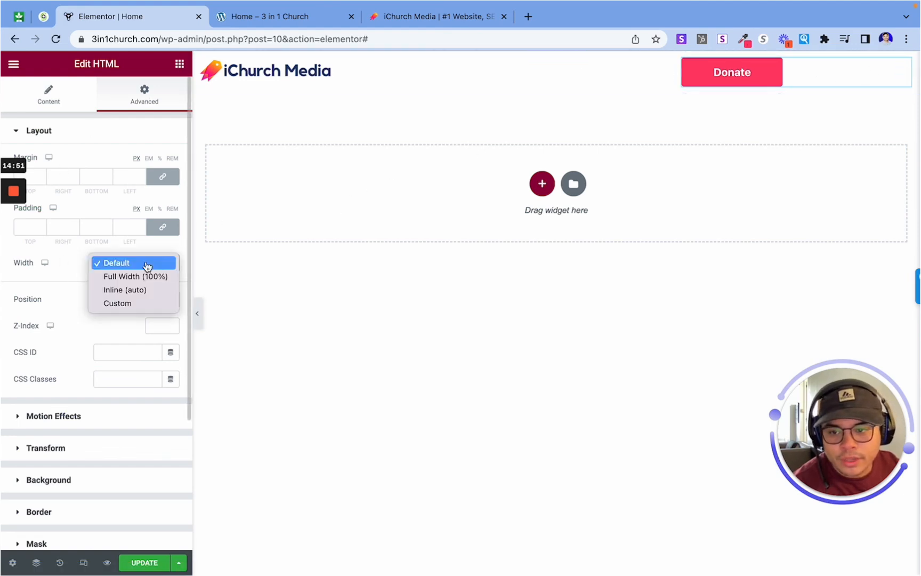
click(151, 291)
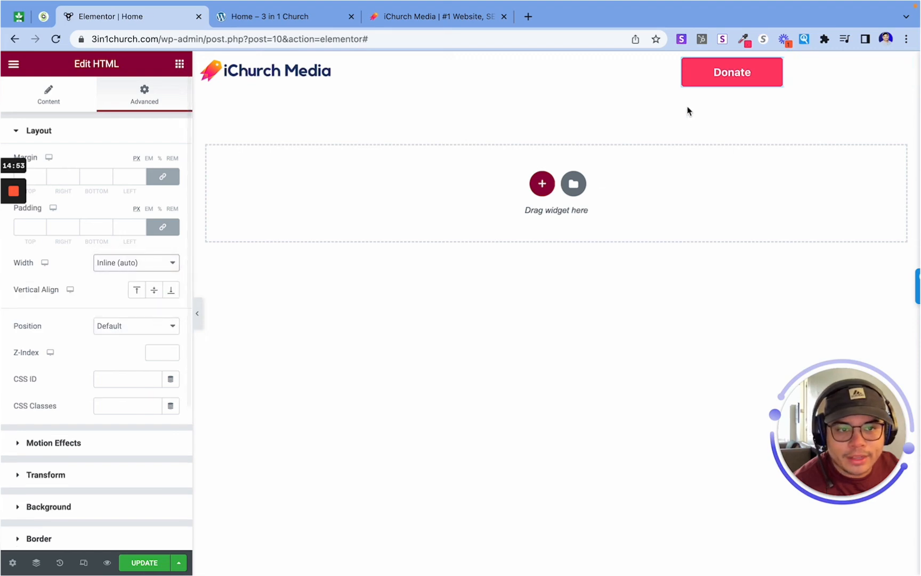
click(154, 290)
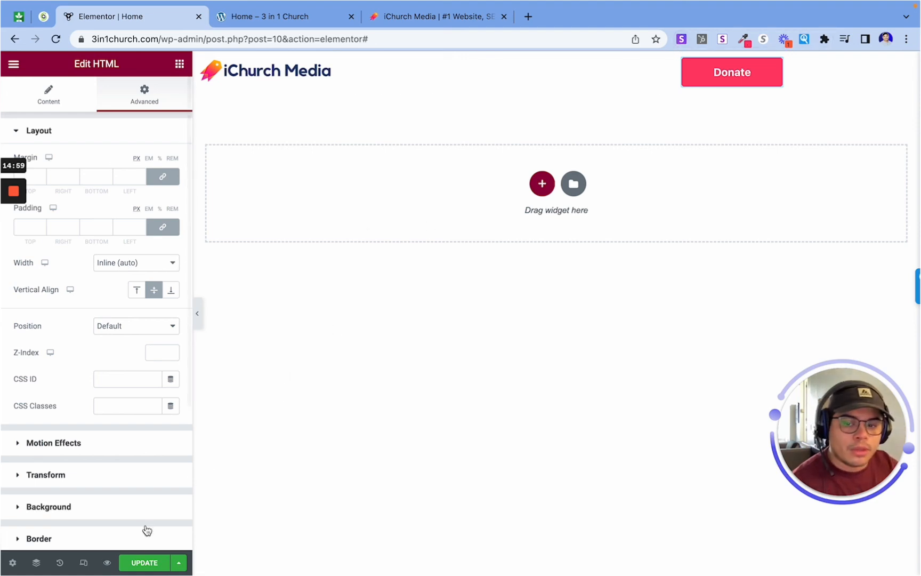
Step: In the mobile view, set the Donate button's column to Middle vertical alignment and Center horizontal alignment
click(84, 563)
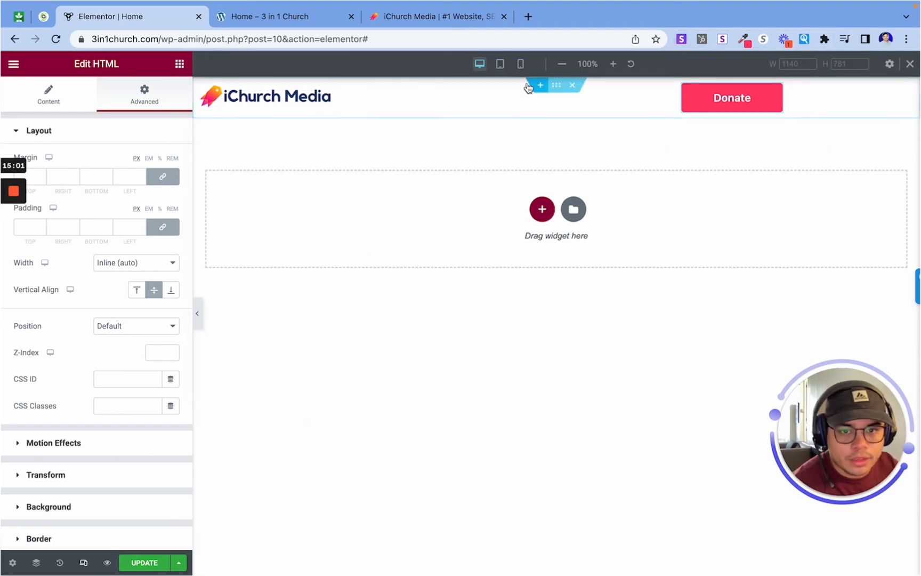
click(520, 63)
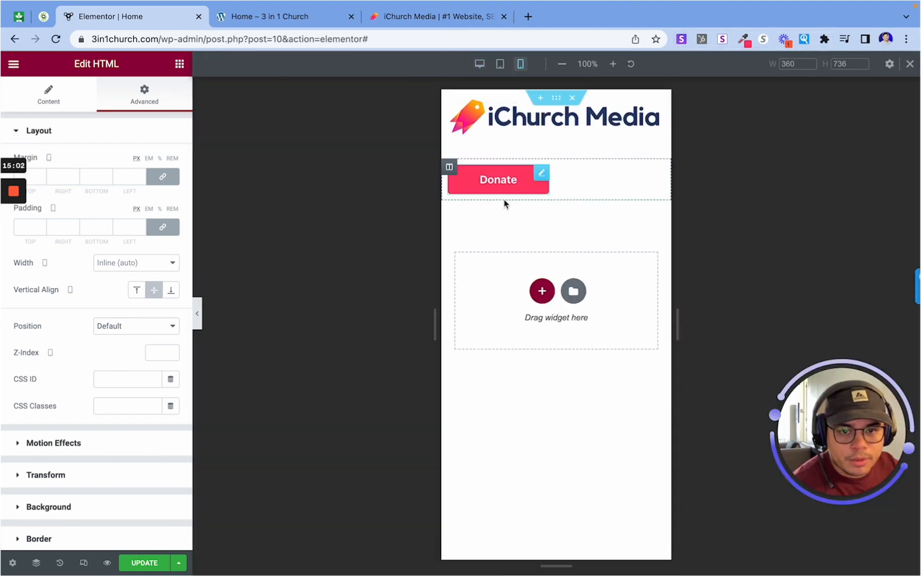
click(449, 167)
click(34, 96)
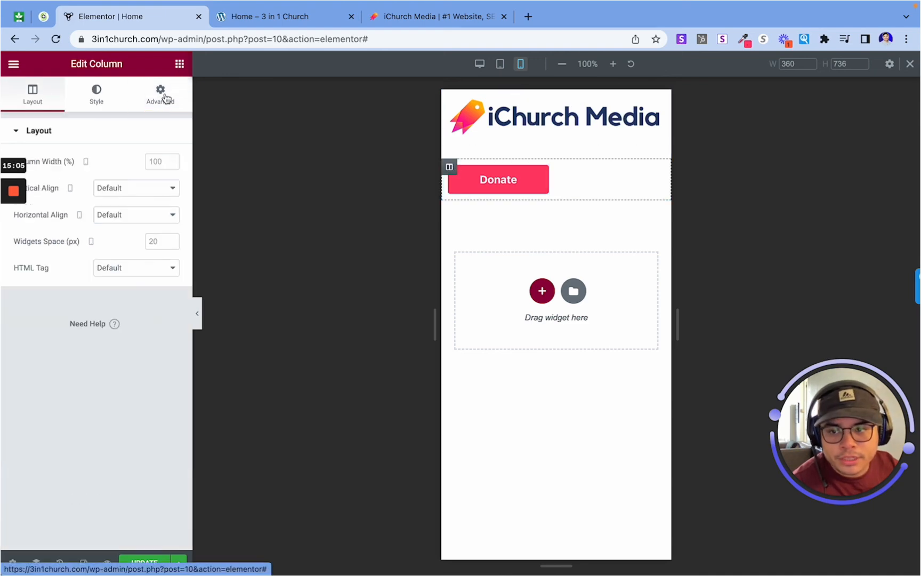
click(162, 93)
click(23, 98)
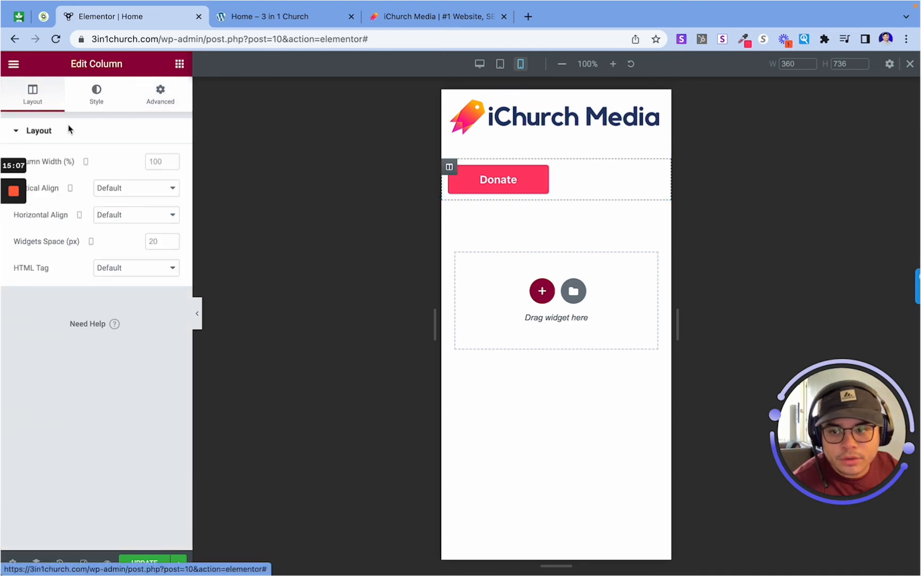
click(127, 190)
click(137, 216)
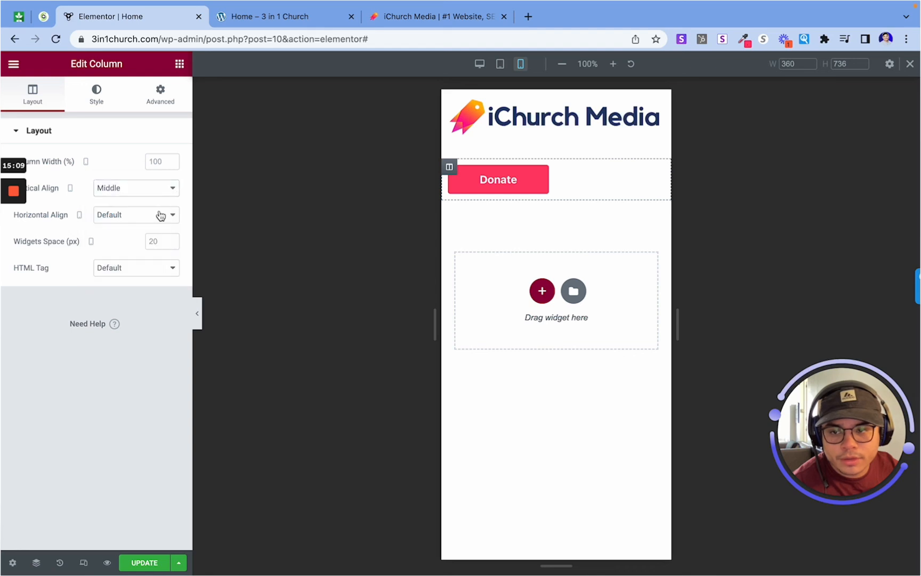
click(159, 214)
click(150, 242)
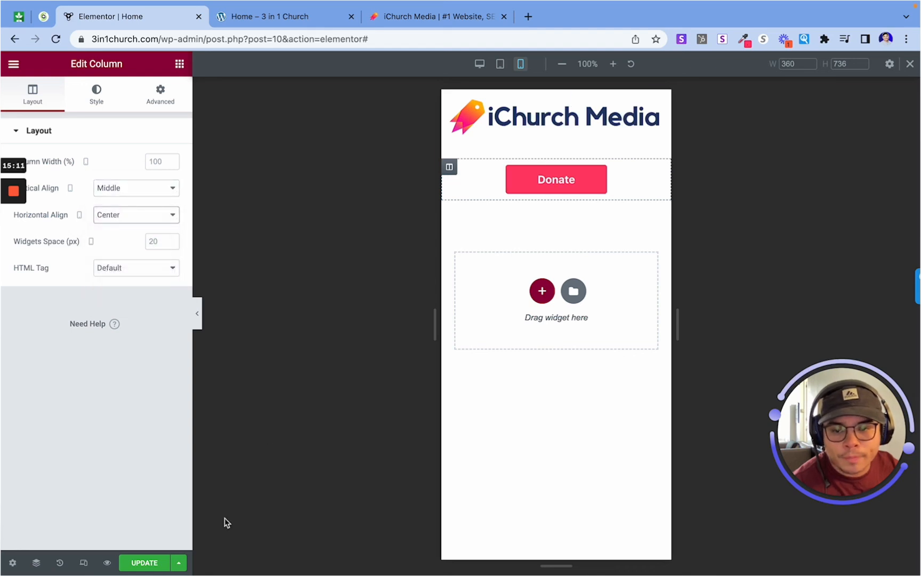
Step: Update the page and check the header with the Donate button in the page preview
click(144, 562)
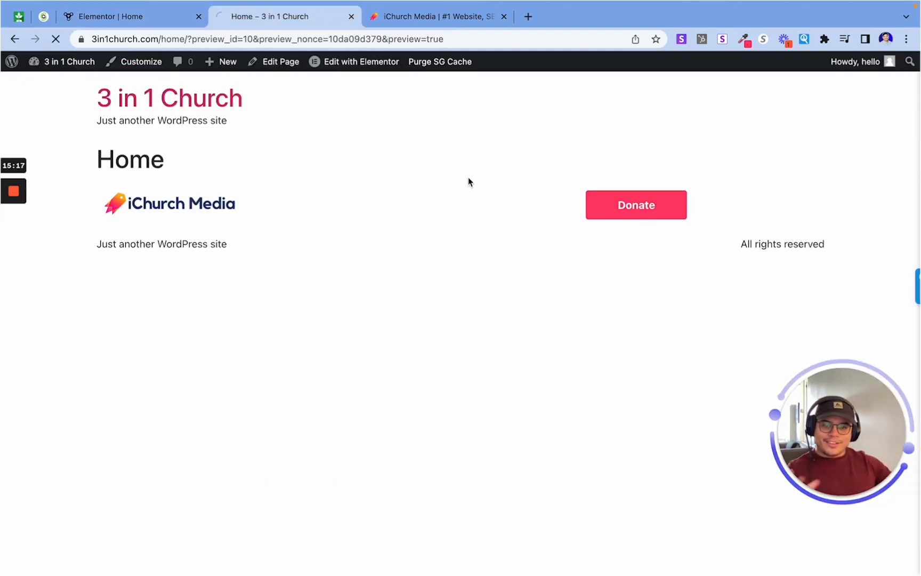
scroll(468, 178, down, 5)
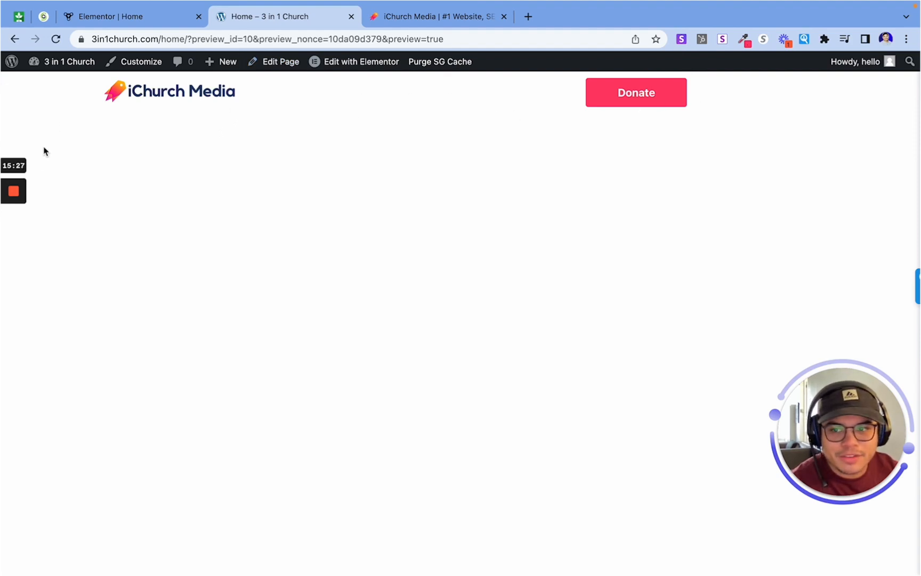
mouse_move(14, 214)
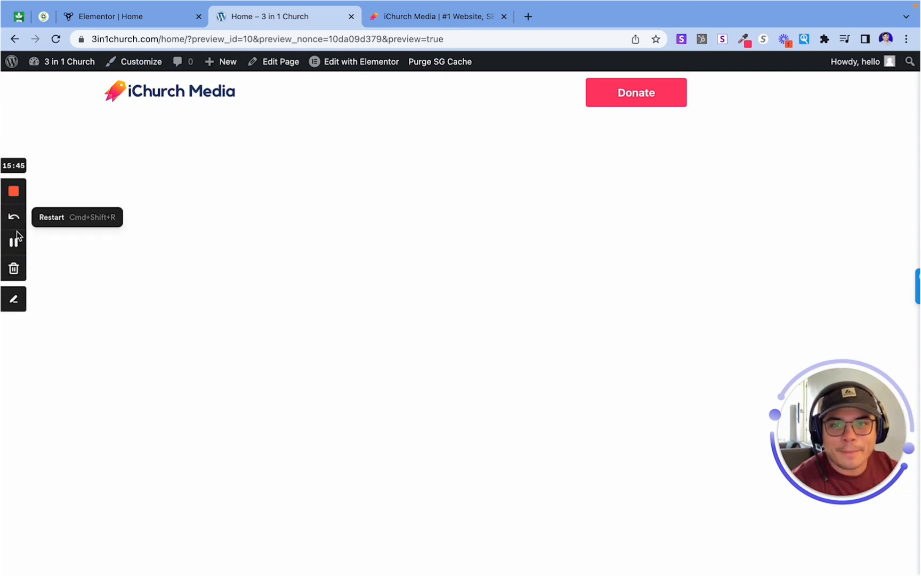
click(14, 191)
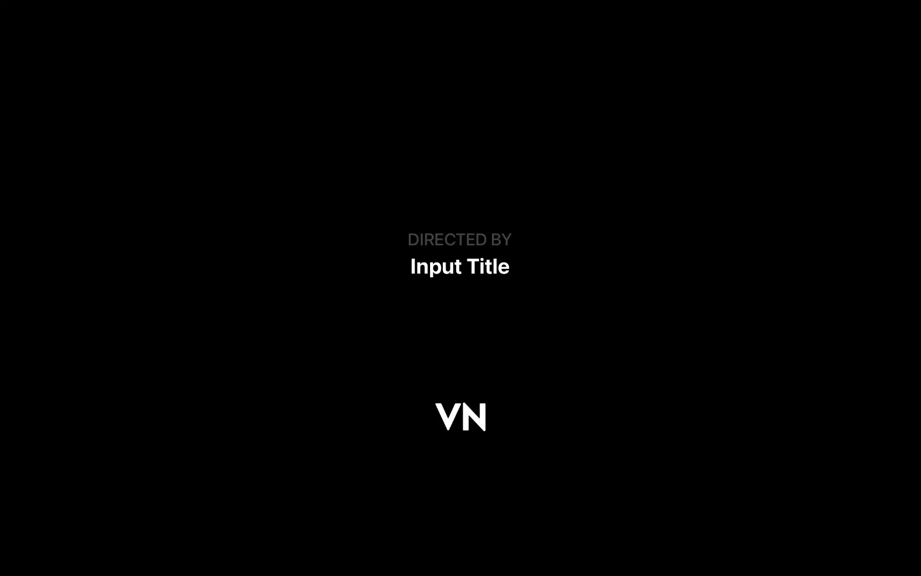